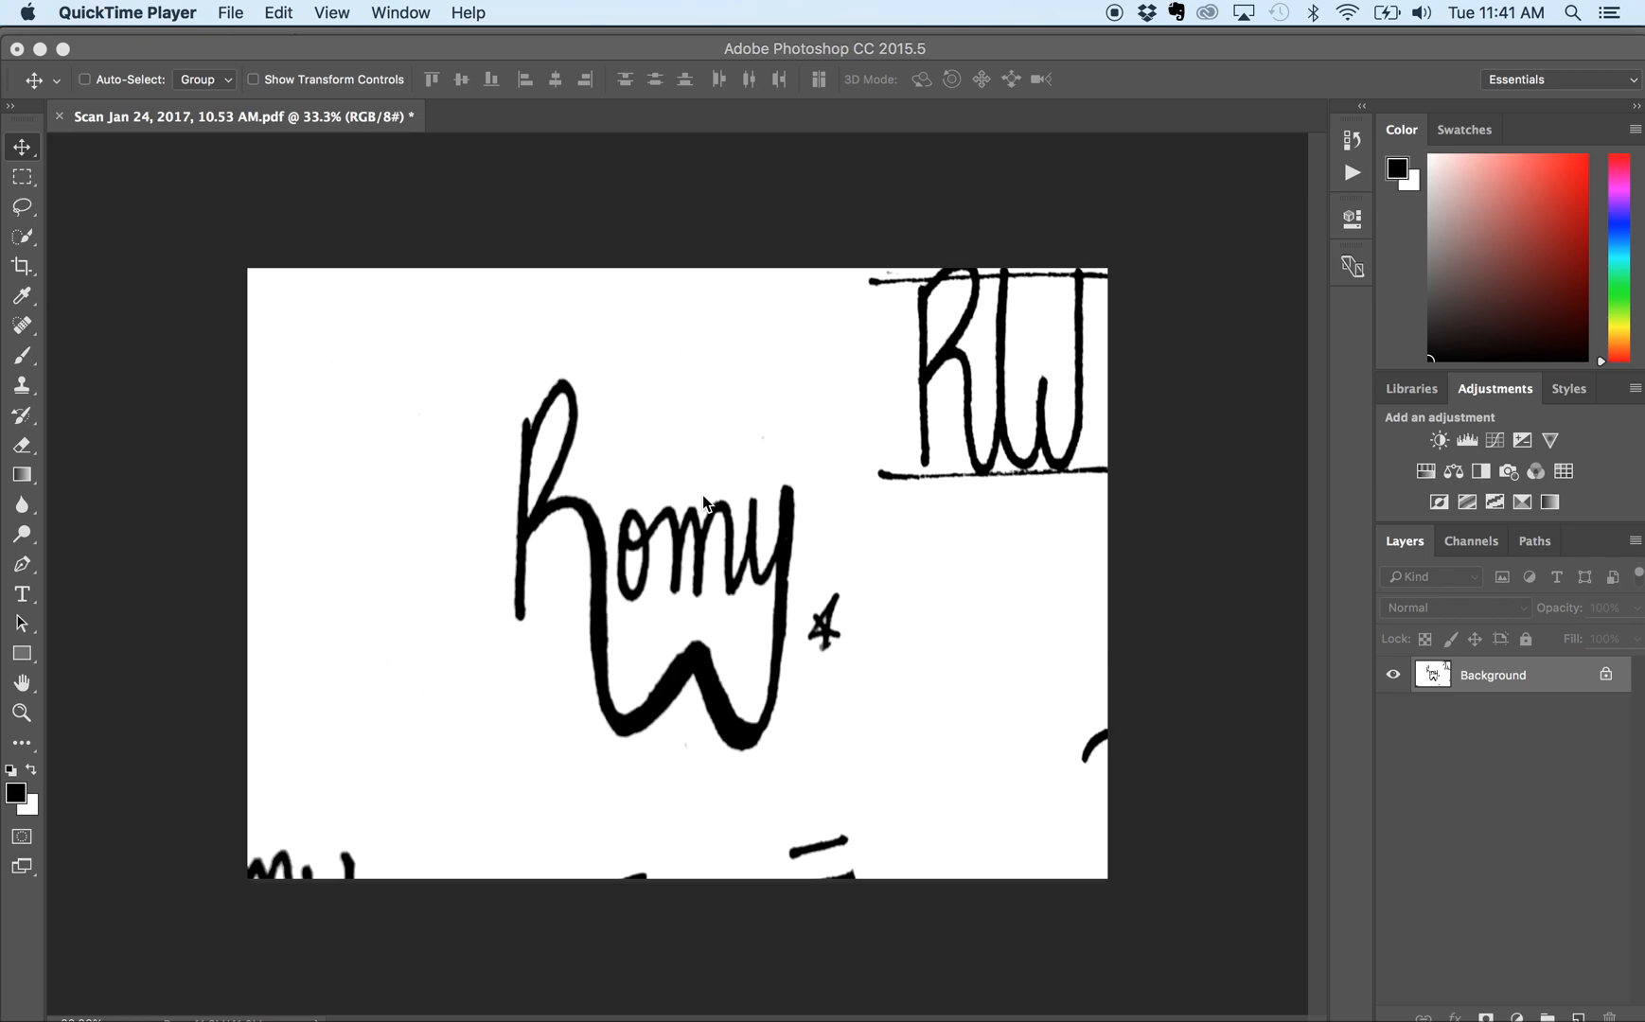
Erase the lined initials sketch above and beside the main wordmark with an enlarged Eraser
{"action": "left_click", "coordinate": [607, 348]}
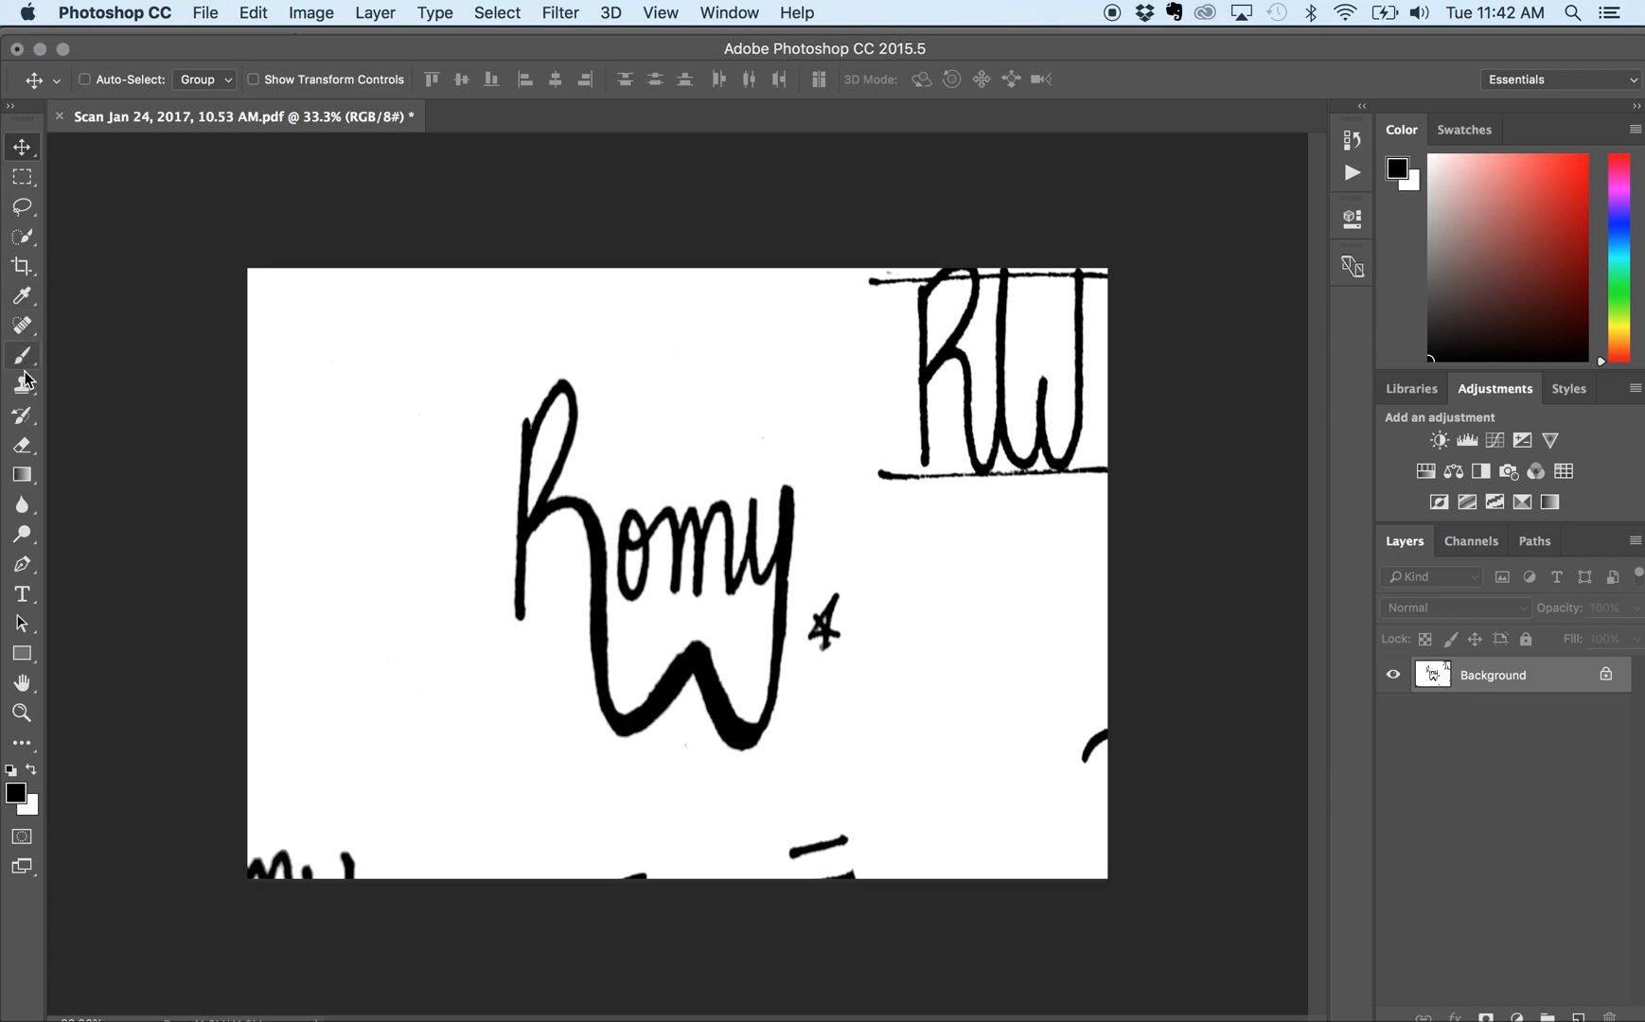
{"action": "left_click", "coordinate": [23, 449]}
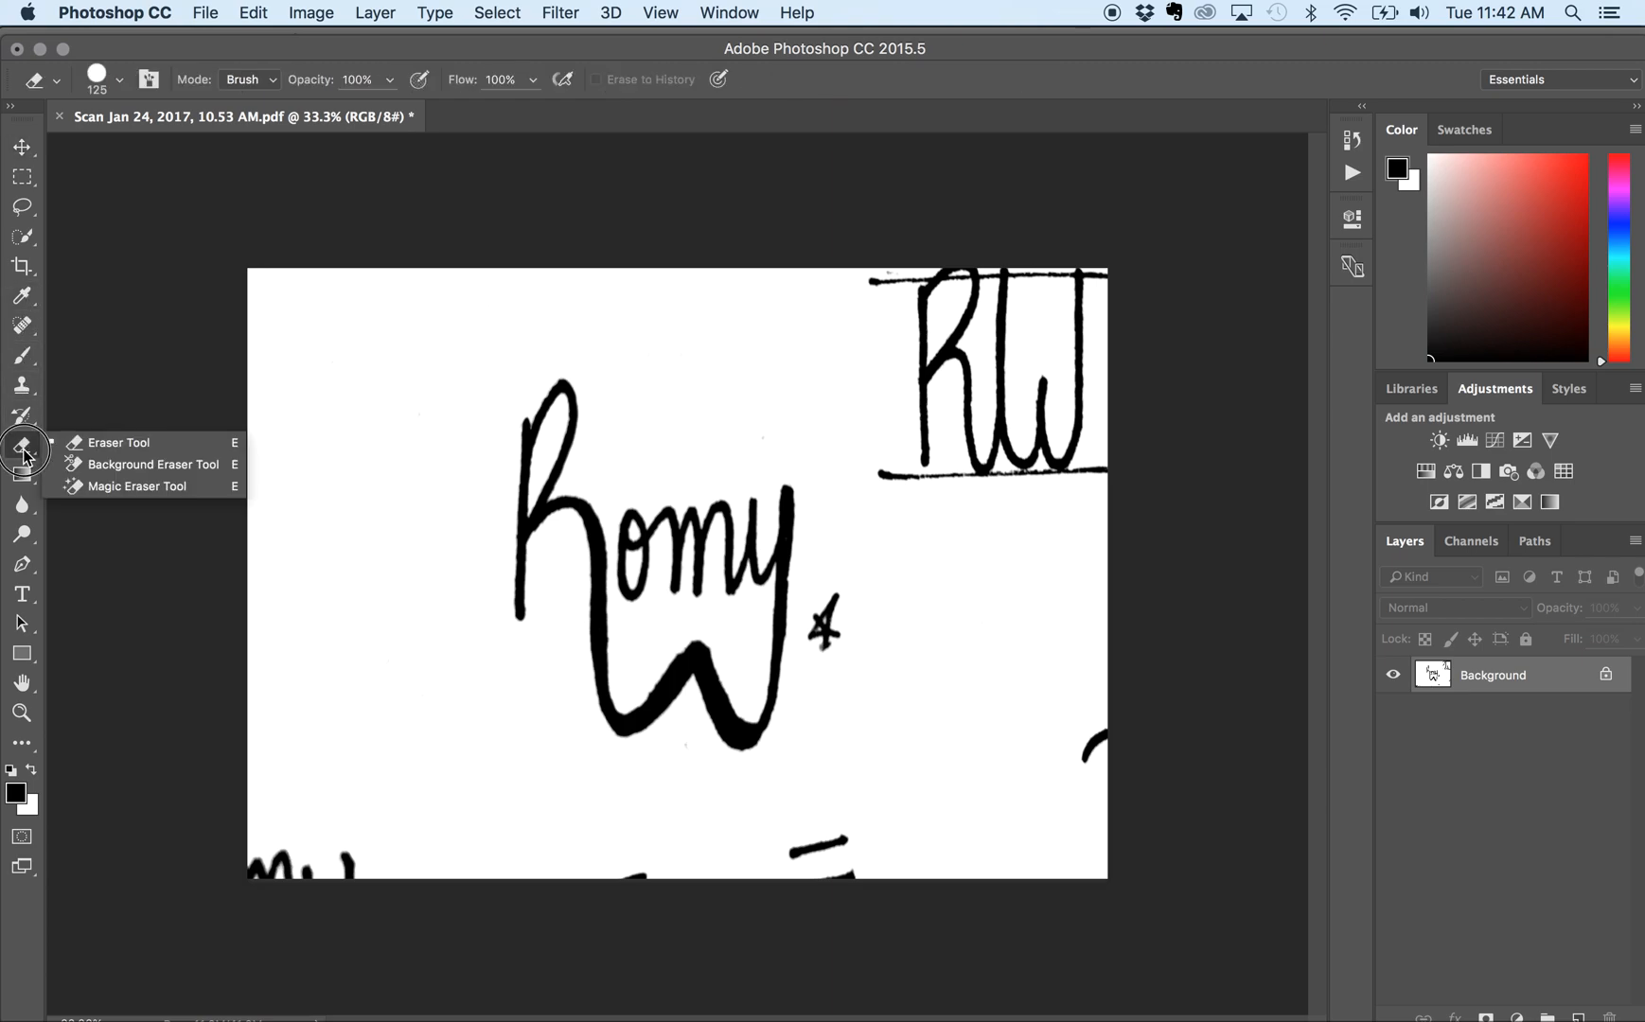
{"action": "left_click", "coordinate": [82, 435]}
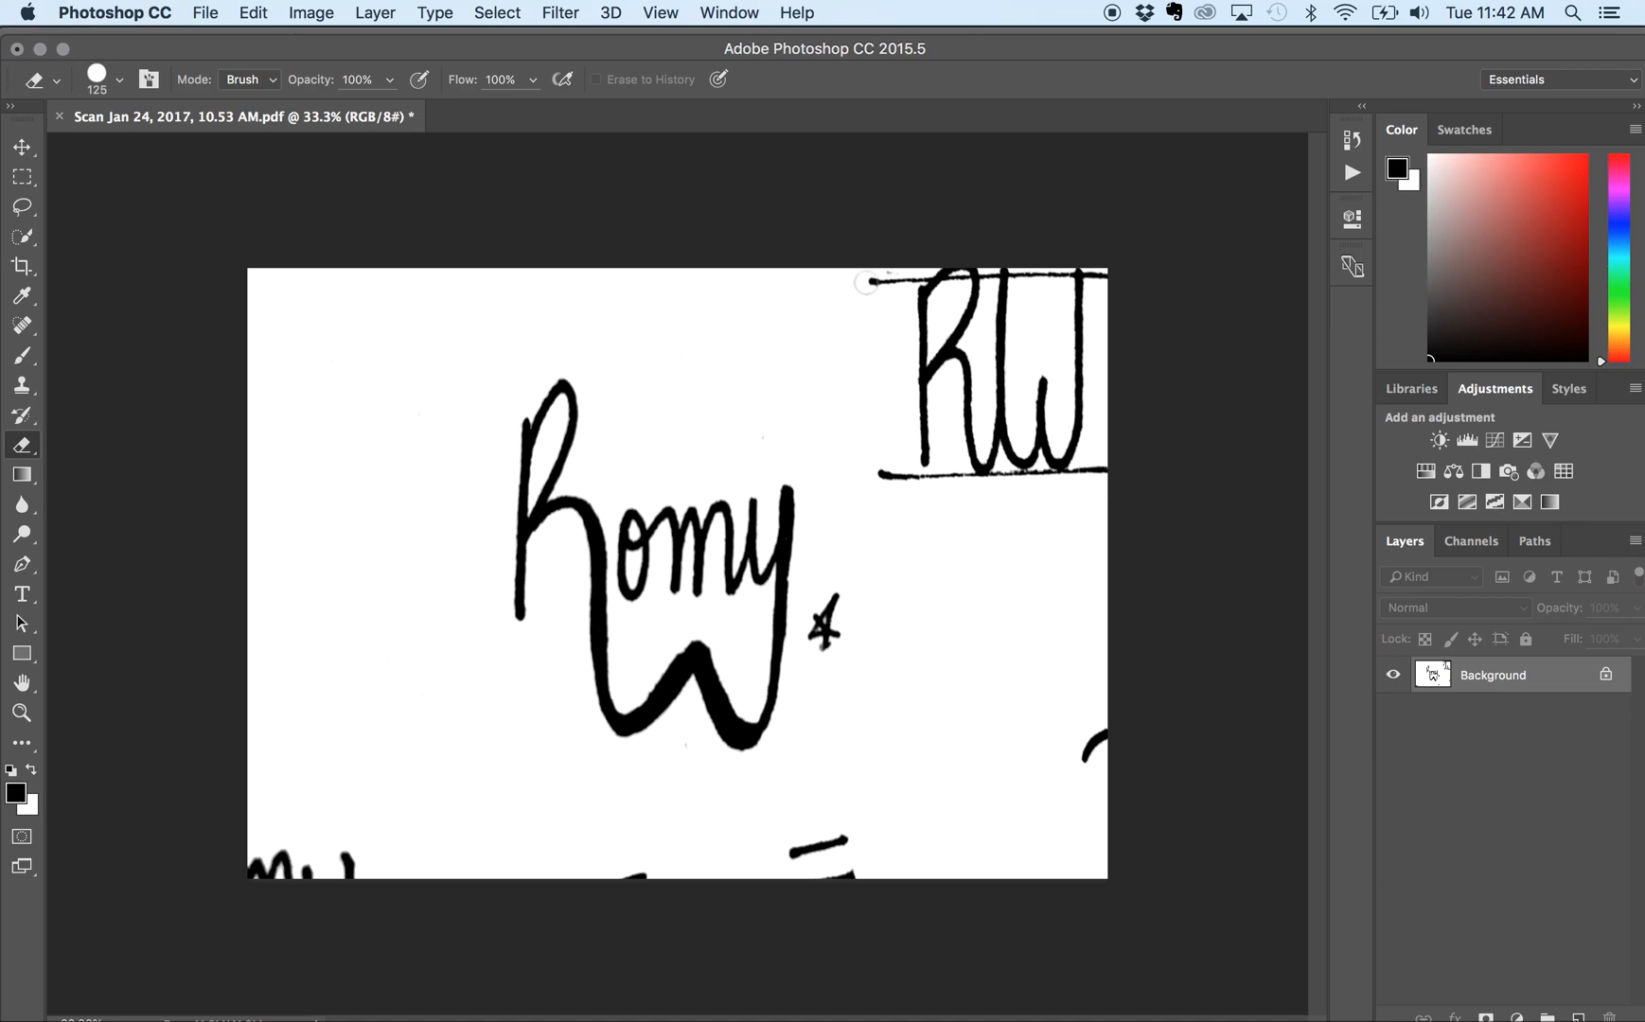
{"action": "key", "text": "bracketright"}
{"action": "key", "text": "bracketright"}
{"action": "mouse_move", "coordinate": [899, 283]}
{"action": "left_mouse_down"}
{"action": "mouse_move", "coordinate": [965, 260]}
{"action": "mouse_move", "coordinate": [900, 469]}
{"action": "mouse_move", "coordinate": [1090, 451]}
{"action": "mouse_move", "coordinate": [1024, 400]}
{"action": "mouse_move", "coordinate": [982, 322]}
{"action": "mouse_move", "coordinate": [1014, 264]}
{"action": "mouse_move", "coordinate": [1078, 323]}
{"action": "left_mouse_up"}
Enlarge the Eraser to 400 px and erase the star, the partial sketches along the edges and stray specks around the wordmark
{"action": "key", "text": "bracketright"}
{"action": "key", "text": "bracketright"}
{"action": "key", "text": "bracketright"}
{"action": "key", "text": "bracketright"}
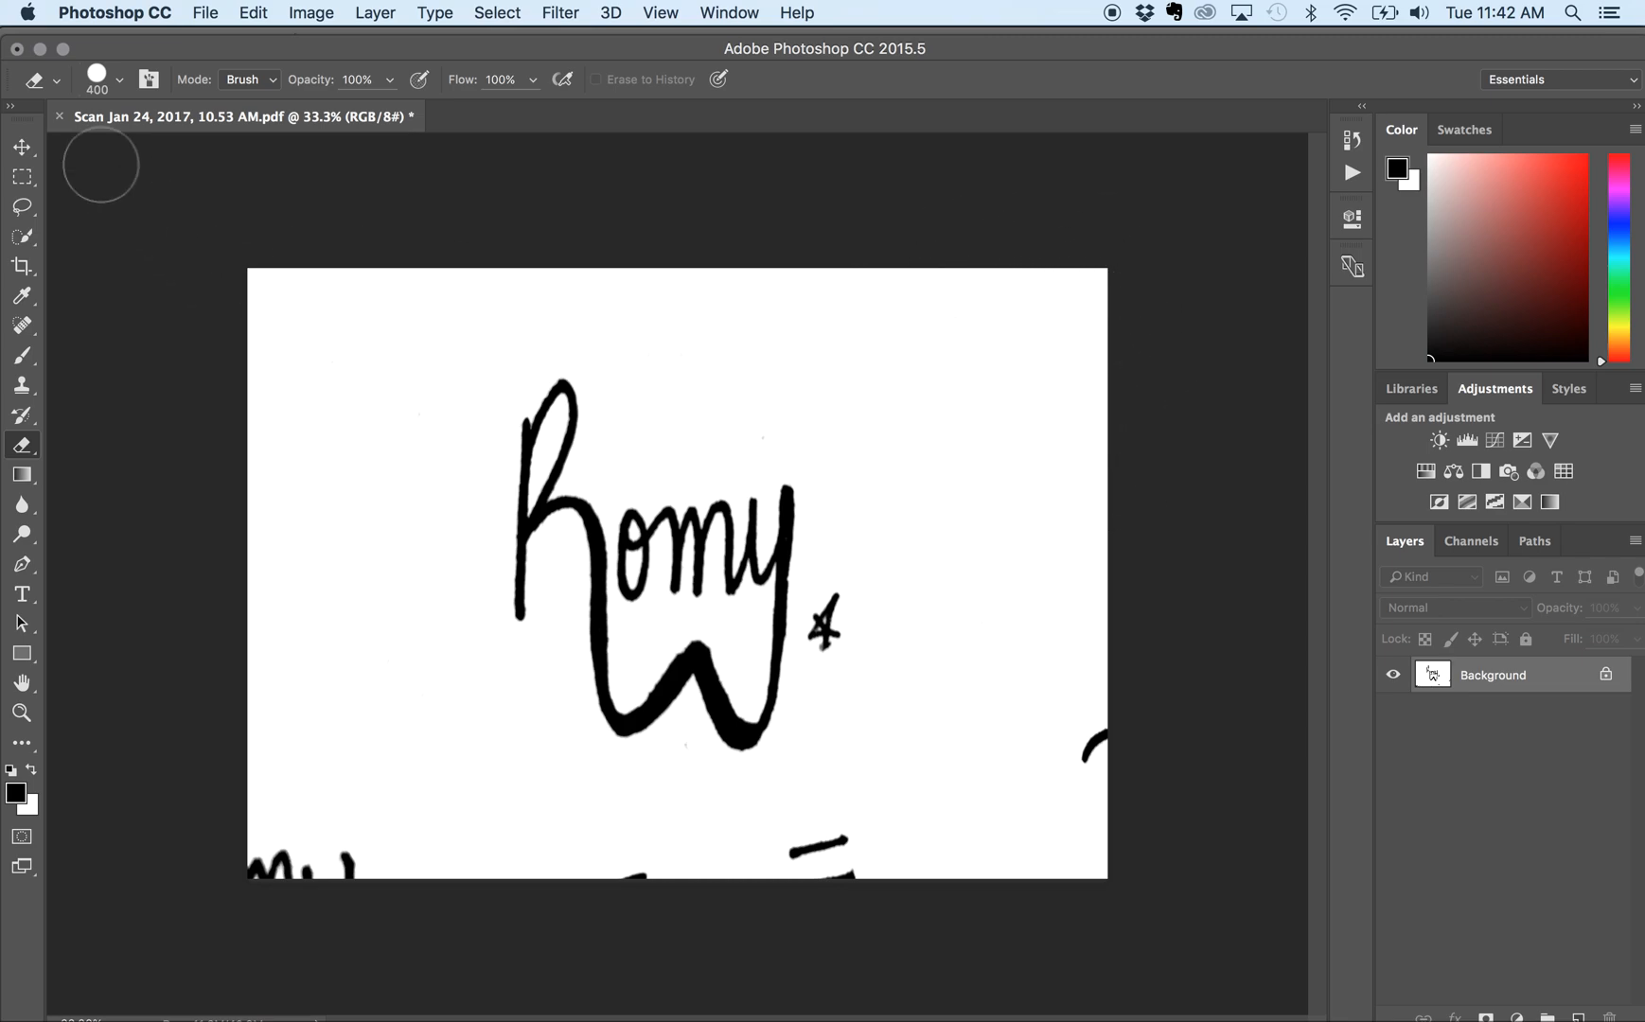
{"action": "left_click", "coordinate": [117, 81]}
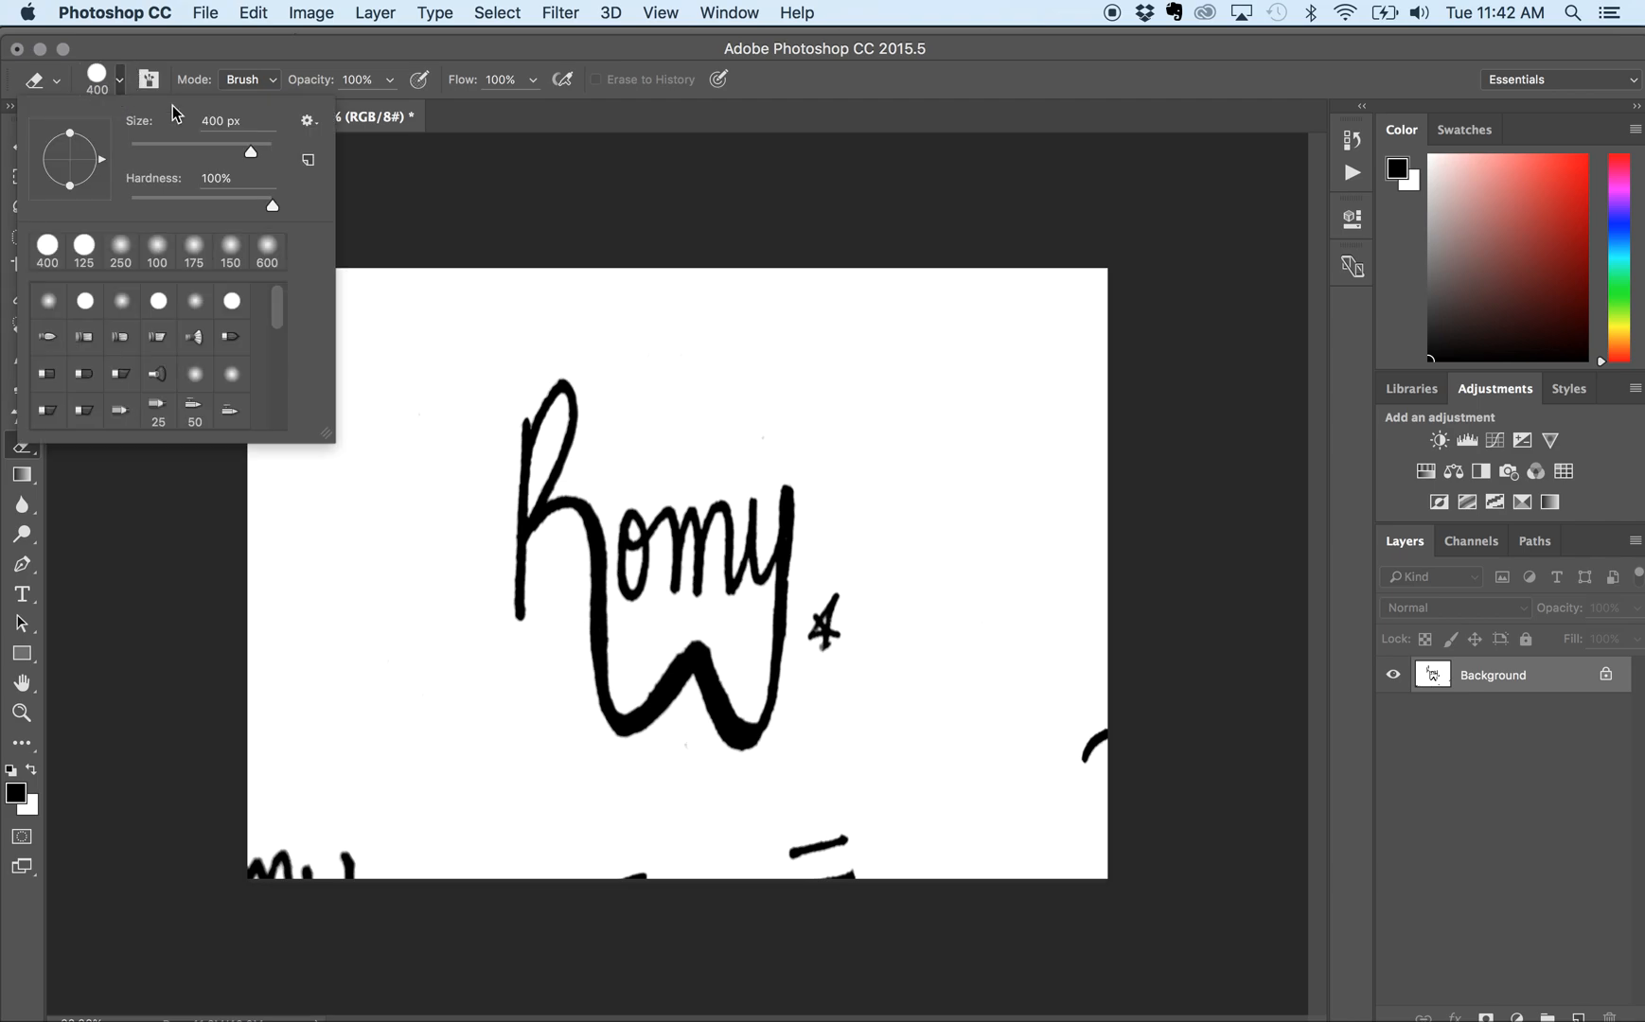
{"action": "left_click", "coordinate": [334, 877]}
{"action": "mouse_move", "coordinate": [333, 878]}
{"action": "left_mouse_down"}
{"action": "mouse_move", "coordinate": [269, 872]}
{"action": "mouse_move", "coordinate": [909, 855]}
{"action": "mouse_move", "coordinate": [804, 859]}
{"action": "mouse_move", "coordinate": [909, 871]}
{"action": "mouse_move", "coordinate": [1041, 746]}
{"action": "mouse_move", "coordinate": [1120, 747]}
{"action": "left_mouse_up"}
{"action": "left_click_drag", "start_coordinate": [849, 589], "coordinate": [839, 629]}
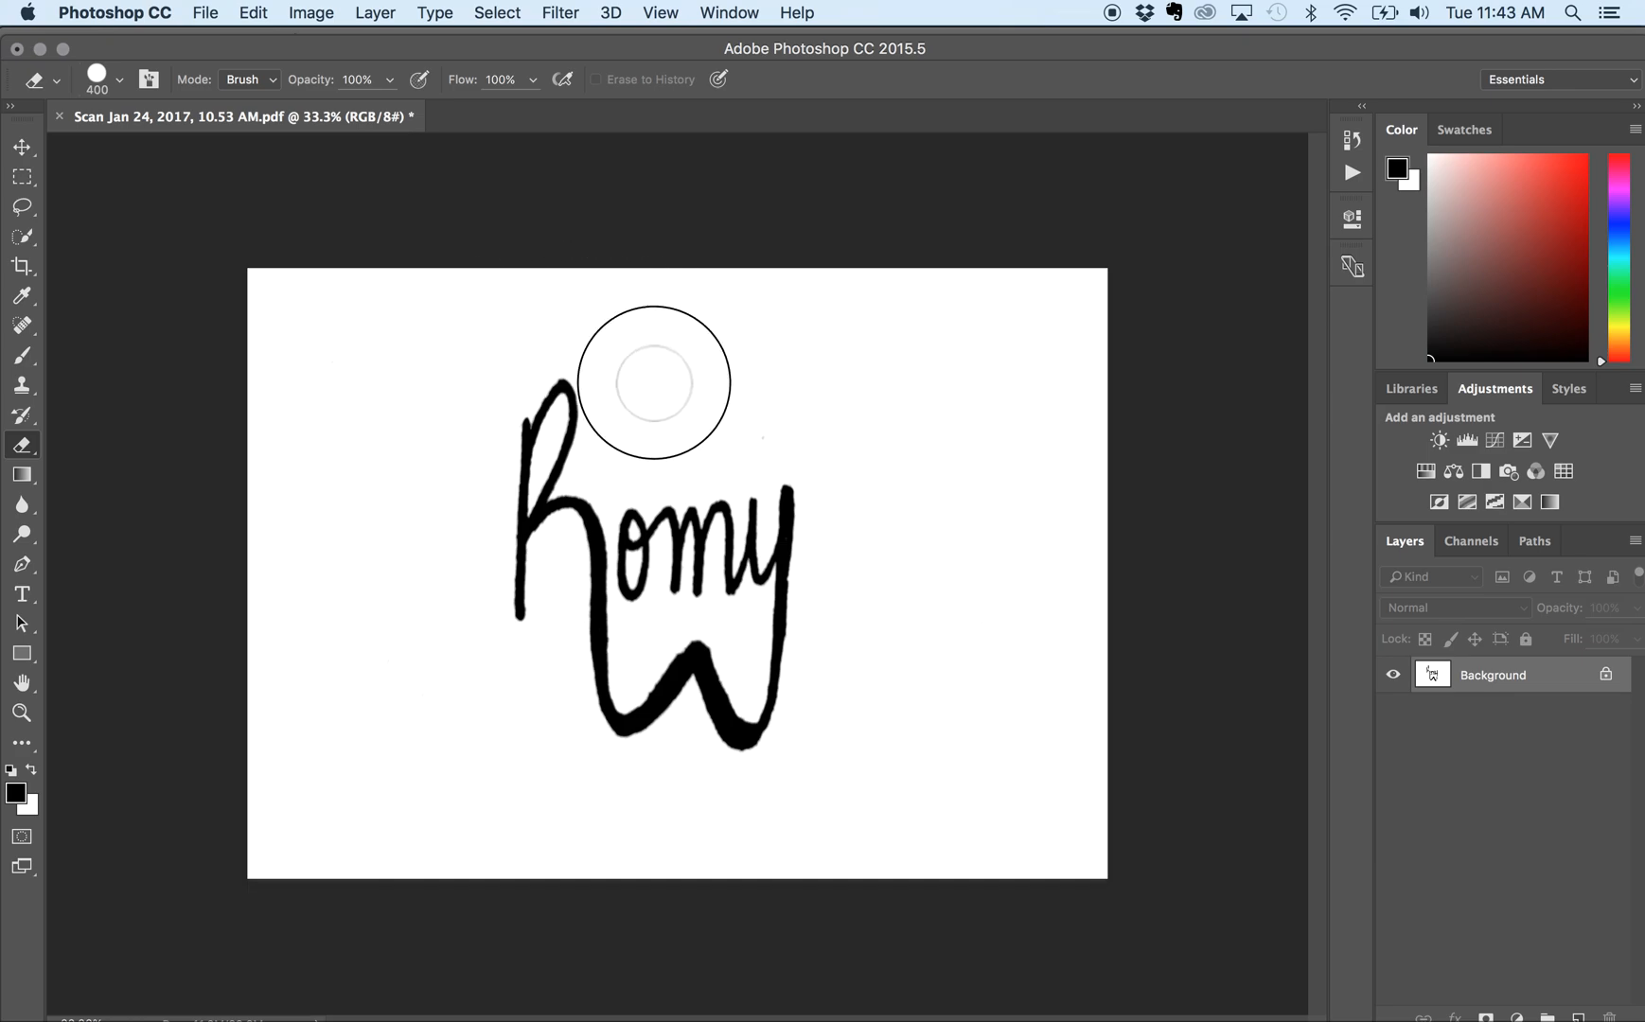
{"action": "mouse_move", "coordinate": [749, 386]}
{"action": "left_mouse_down"}
{"action": "mouse_move", "coordinate": [675, 345]}
{"action": "mouse_move", "coordinate": [248, 242]}
{"action": "mouse_move", "coordinate": [284, 344]}
{"action": "mouse_move", "coordinate": [266, 247]}
{"action": "mouse_move", "coordinate": [294, 764]}
{"action": "left_mouse_up"}
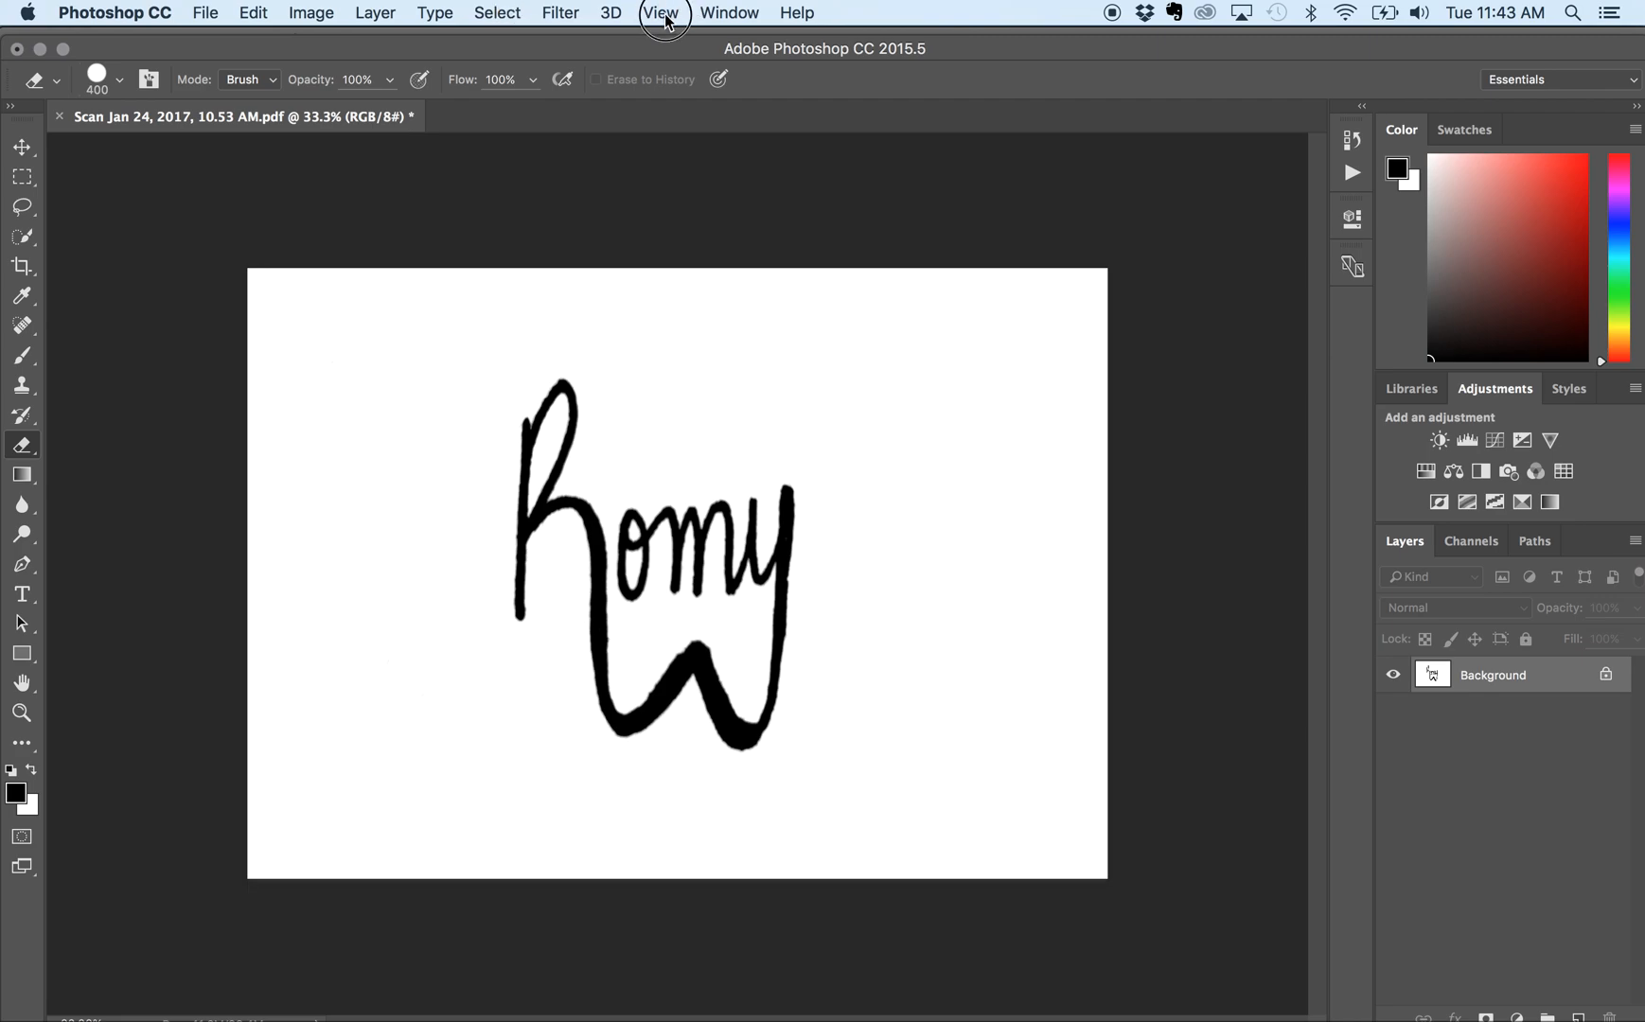
Add a Threshold adjustment layer over the scan and set its threshold level to 123
{"action": "left_click", "coordinate": [757, 11]}
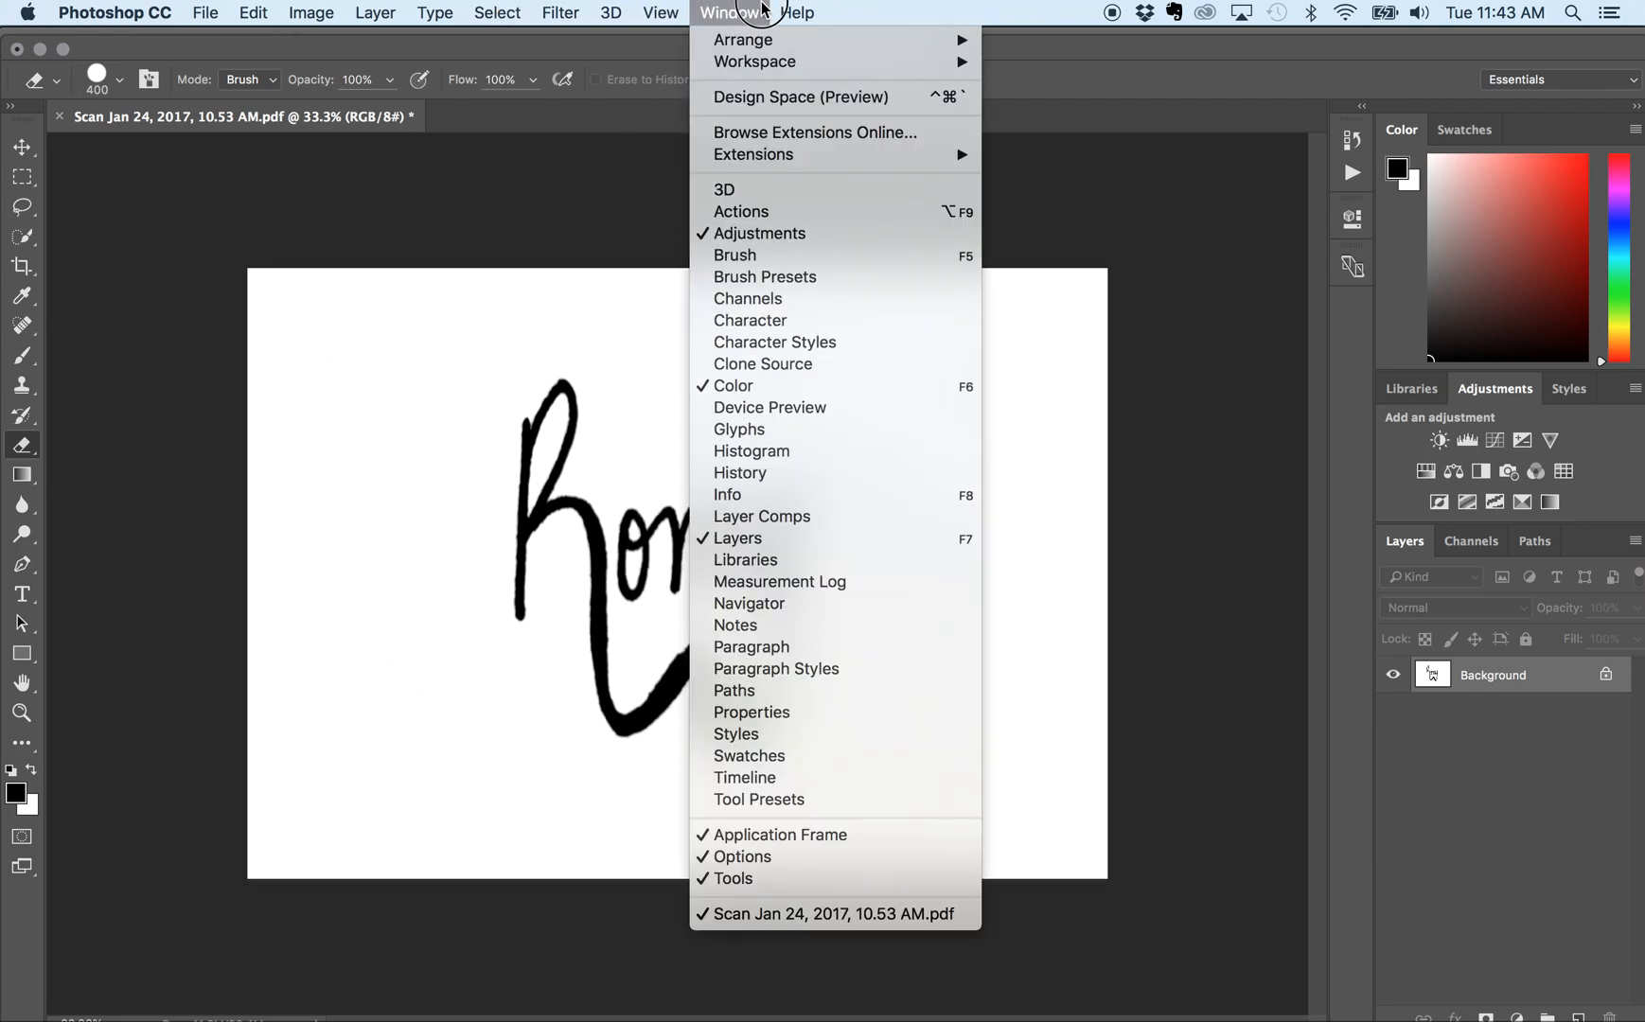
{"action": "left_click", "coordinate": [1200, 224]}
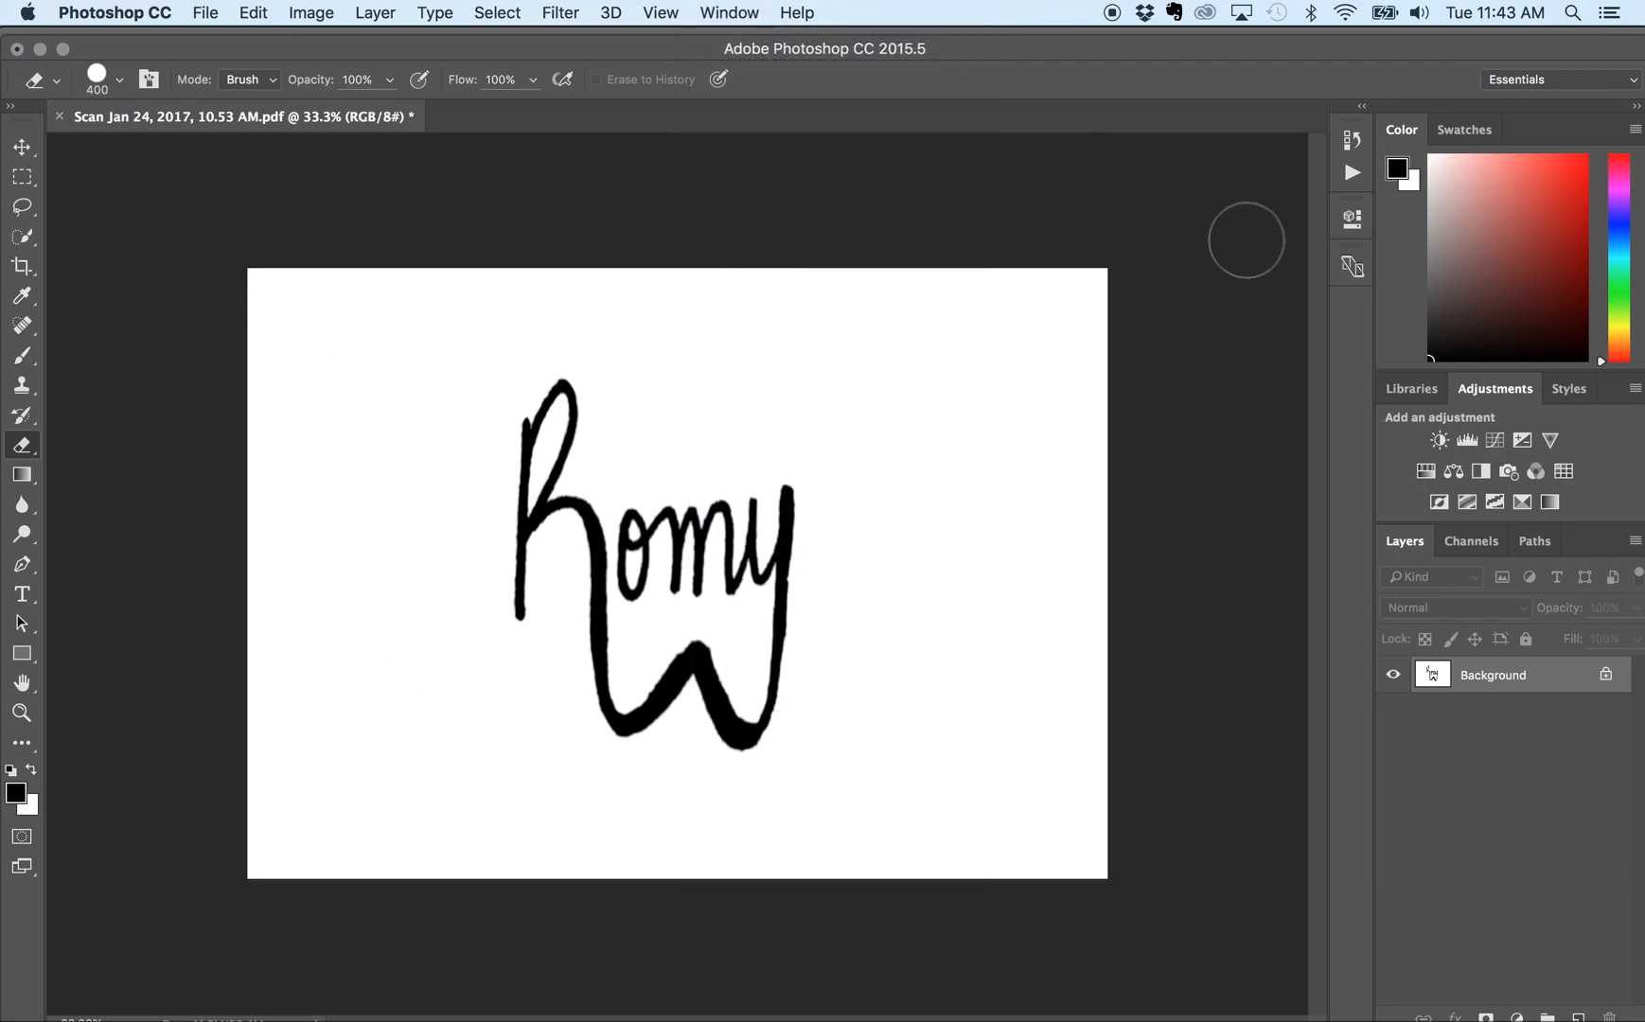
{"action": "left_click", "coordinate": [1498, 505]}
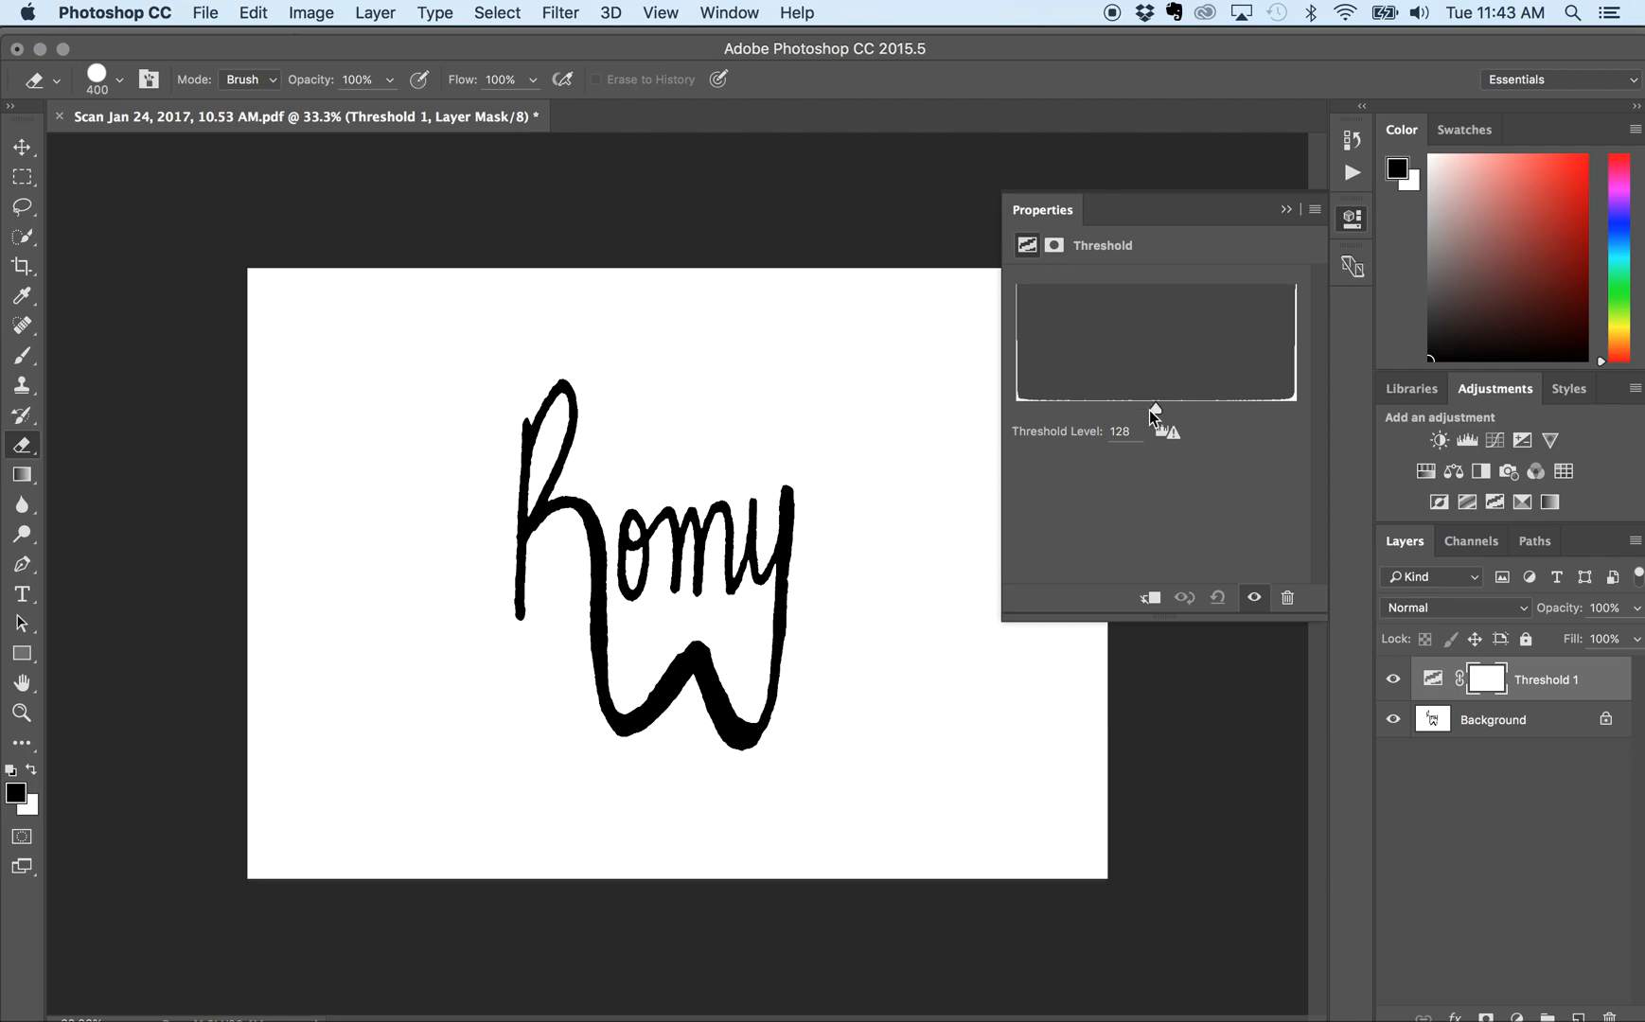
{"action": "left_click_drag", "start_coordinate": [1118, 417], "coordinate": [1307, 416]}
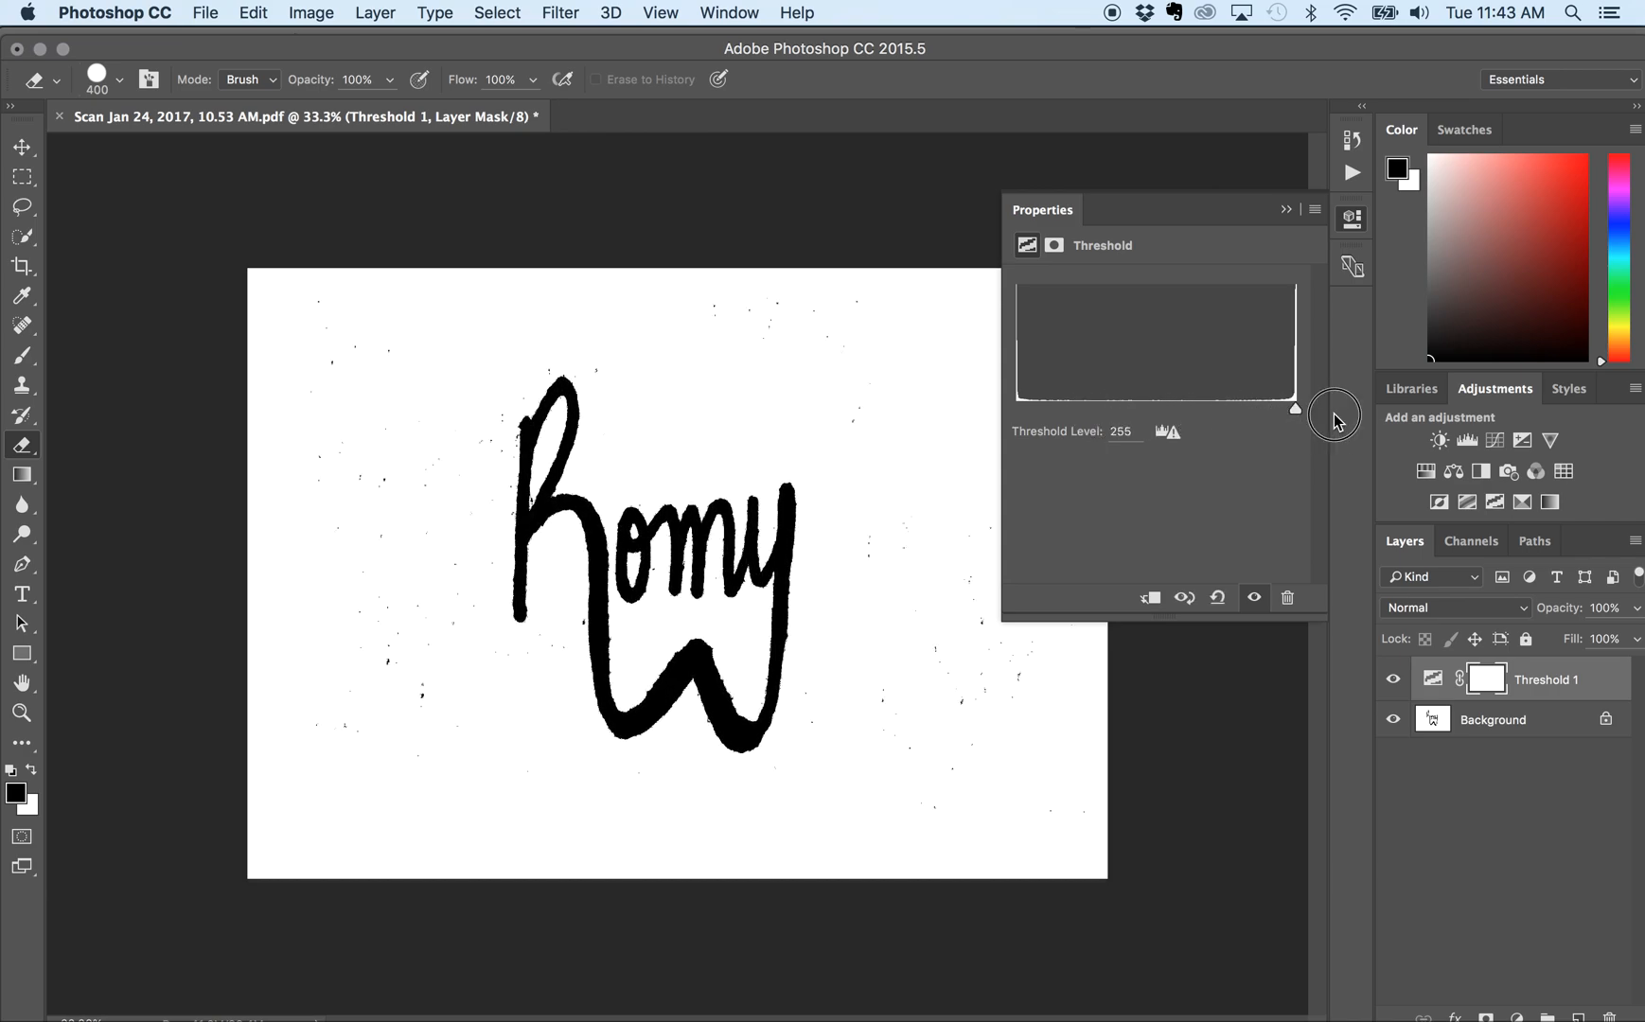
{"action": "mouse_move", "coordinate": [1357, 420]}
{"action": "left_mouse_down"}
{"action": "mouse_move", "coordinate": [1211, 412]}
{"action": "mouse_move", "coordinate": [1039, 432]}
{"action": "mouse_move", "coordinate": [1155, 411]}
{"action": "left_mouse_up"}
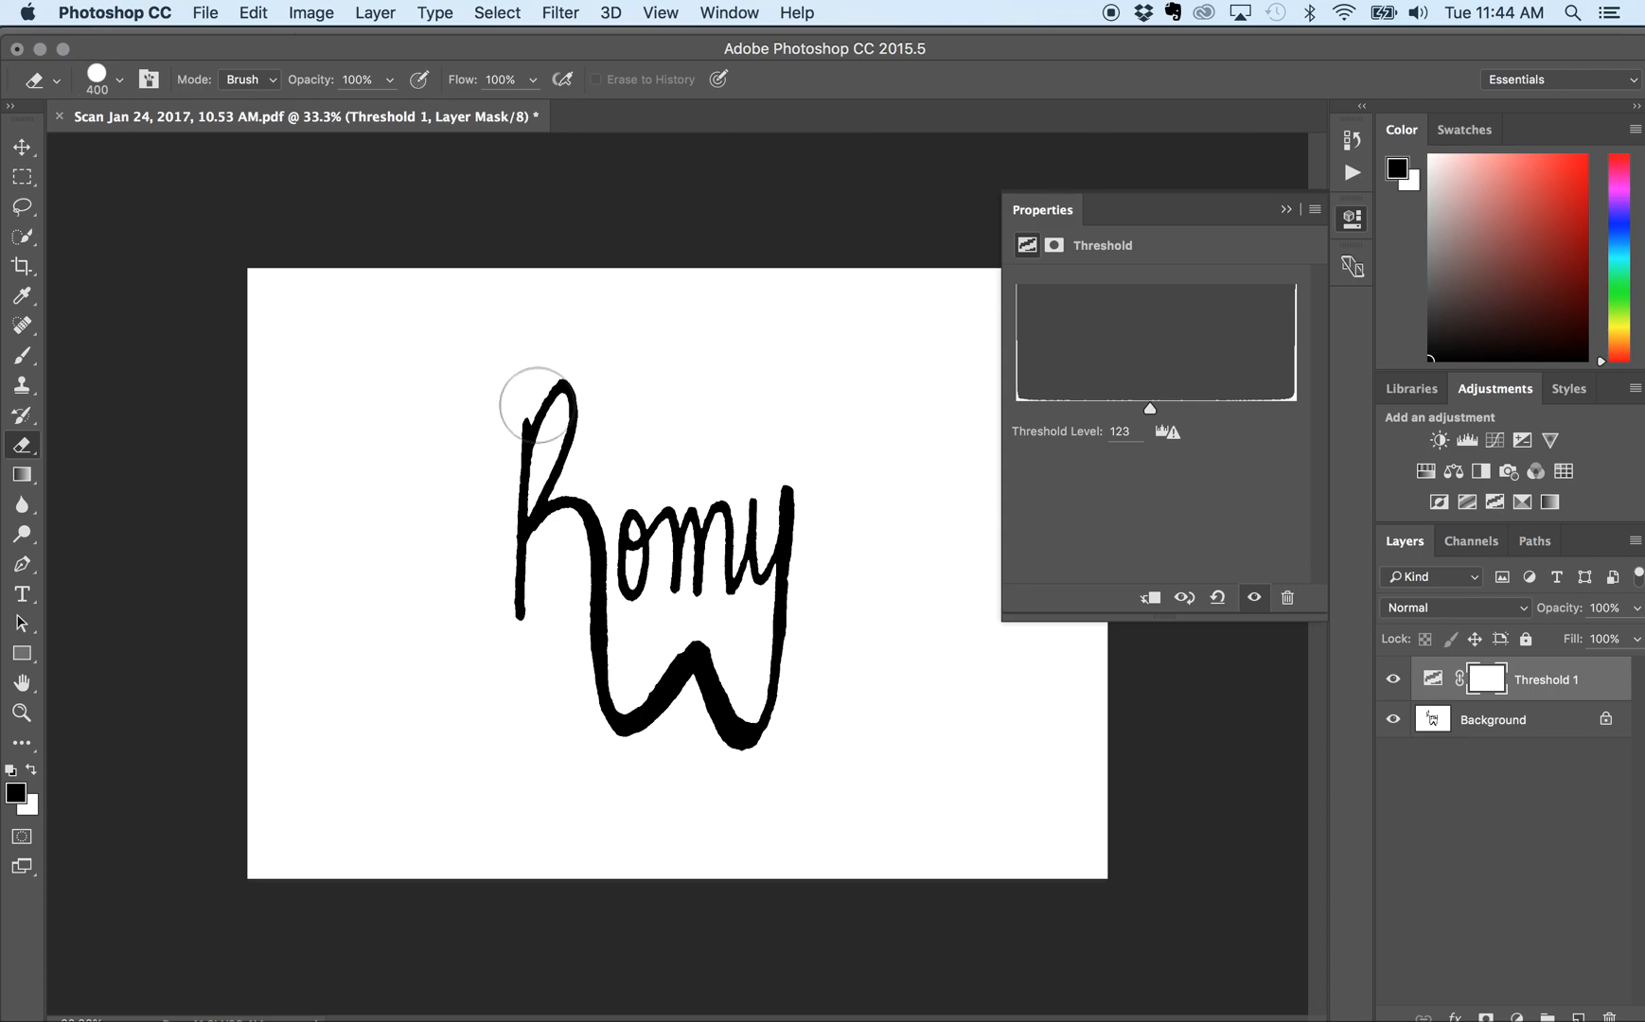
{"action": "left_click", "coordinate": [1285, 209]}
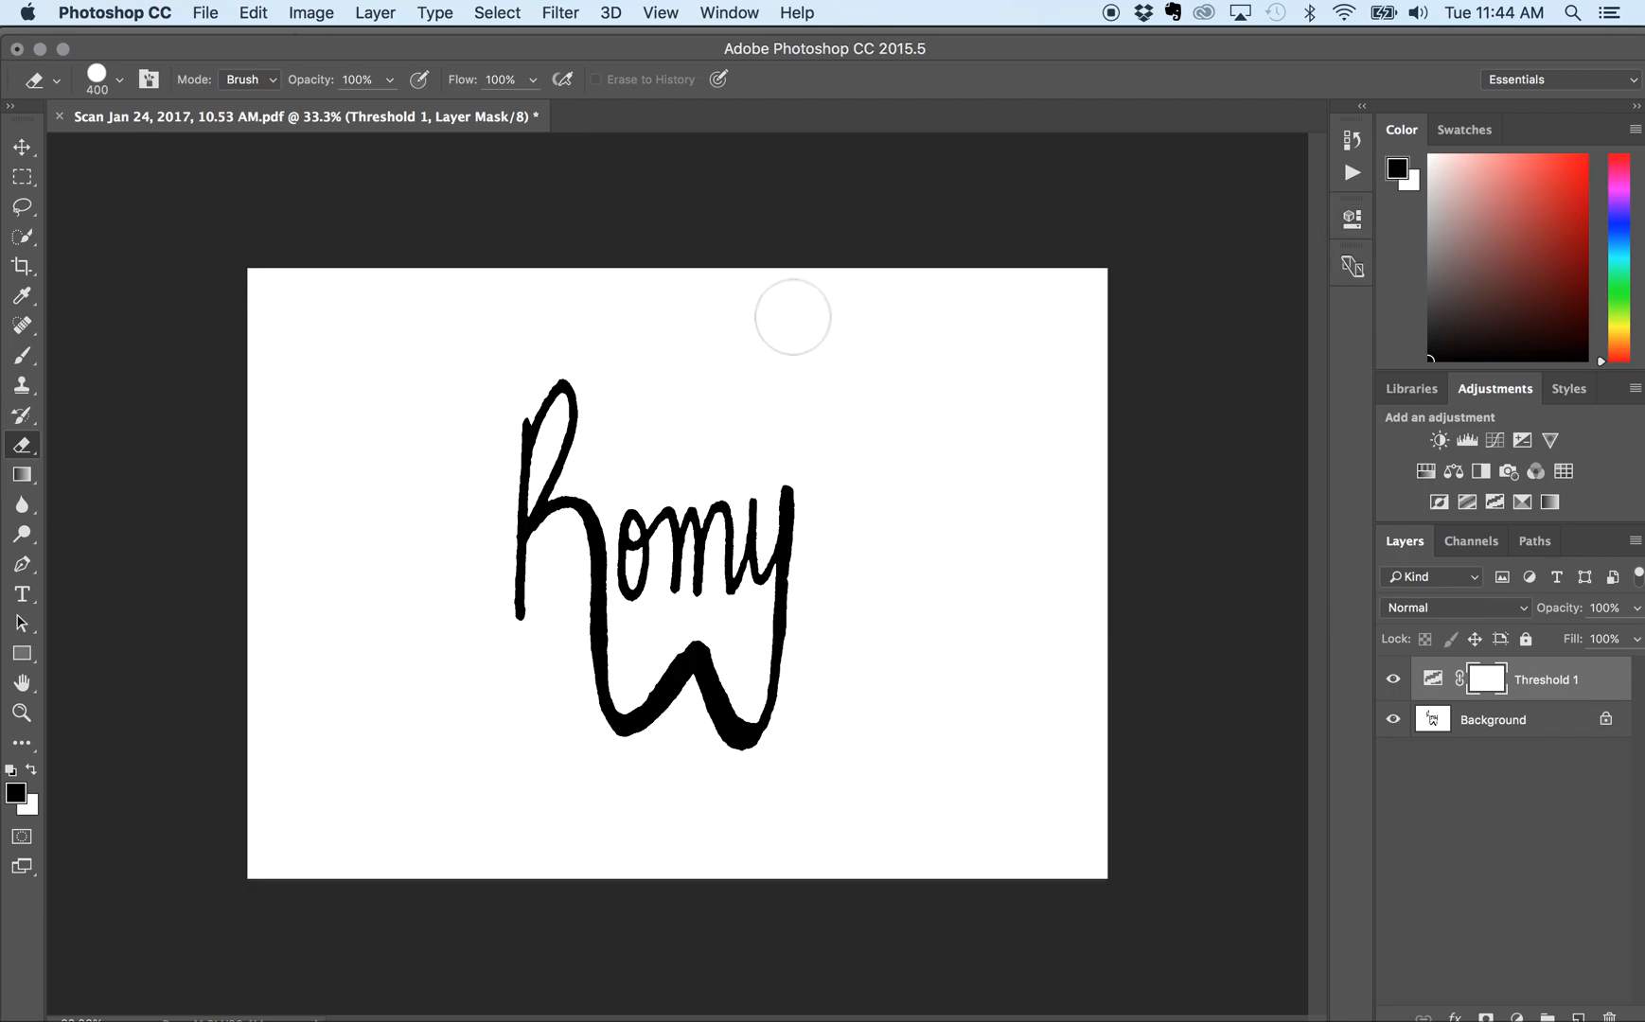
Start saving a new version of the cleaned scan to the Desktop, naming it scan_example
{"action": "left_click", "coordinate": [206, 12]}
{"action": "left_click", "coordinate": [223, 260]}
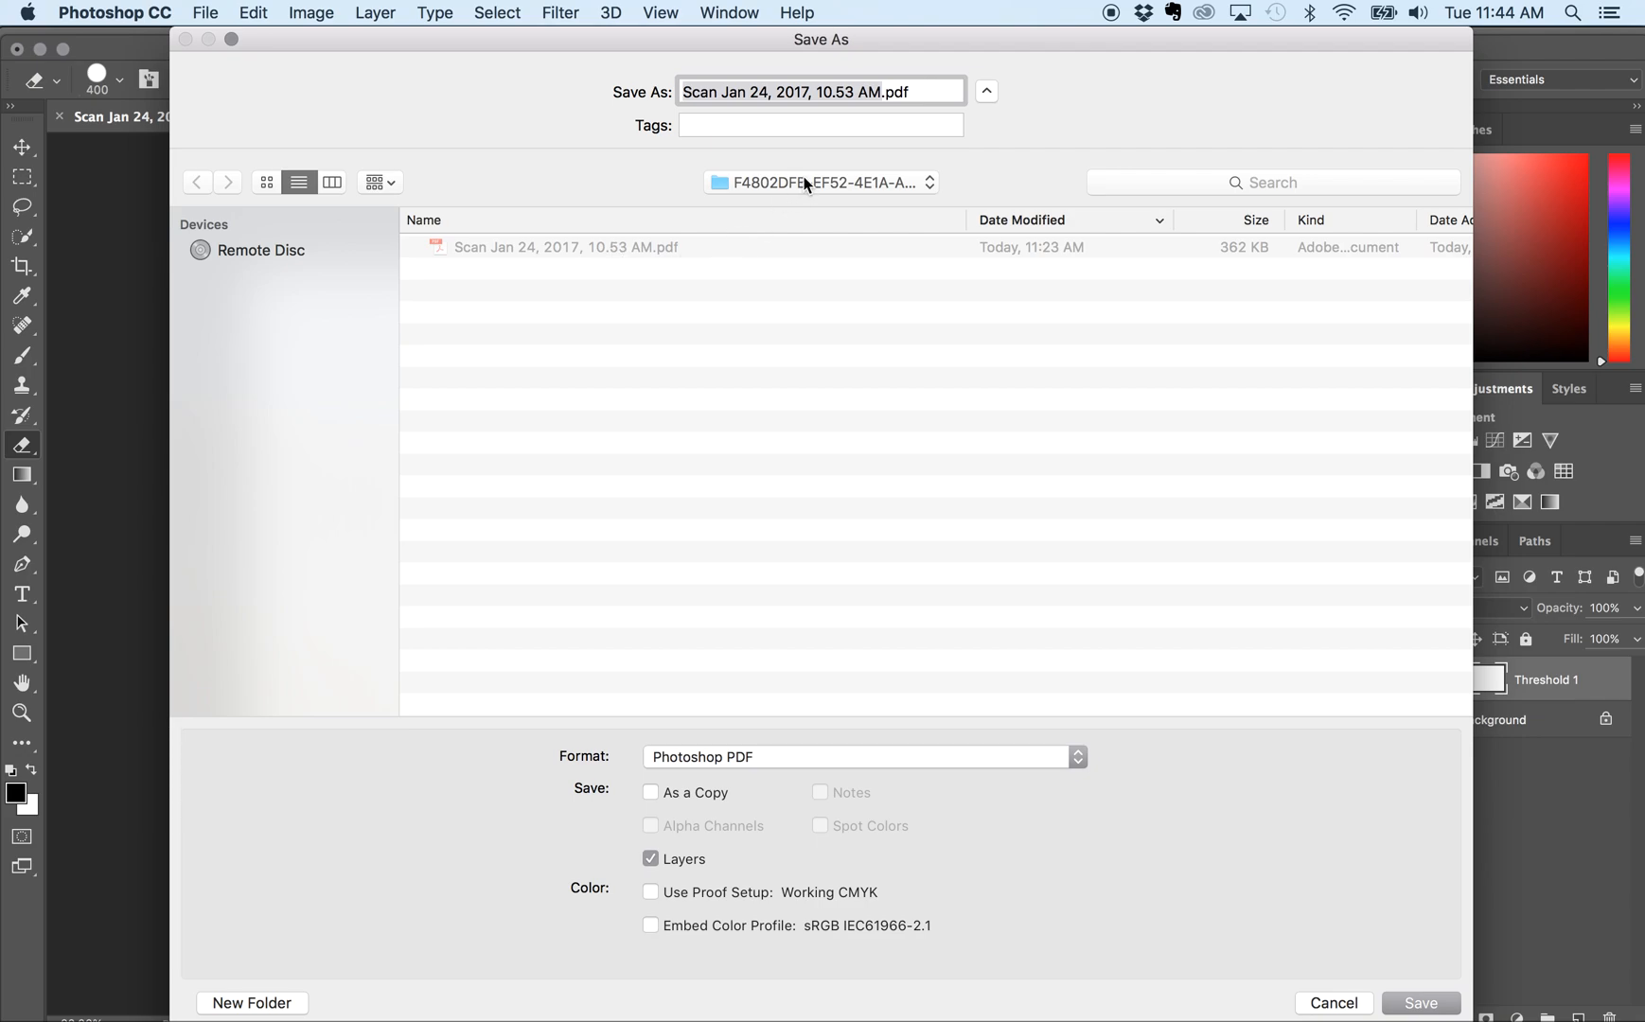
{"action": "left_click", "coordinate": [806, 184]}
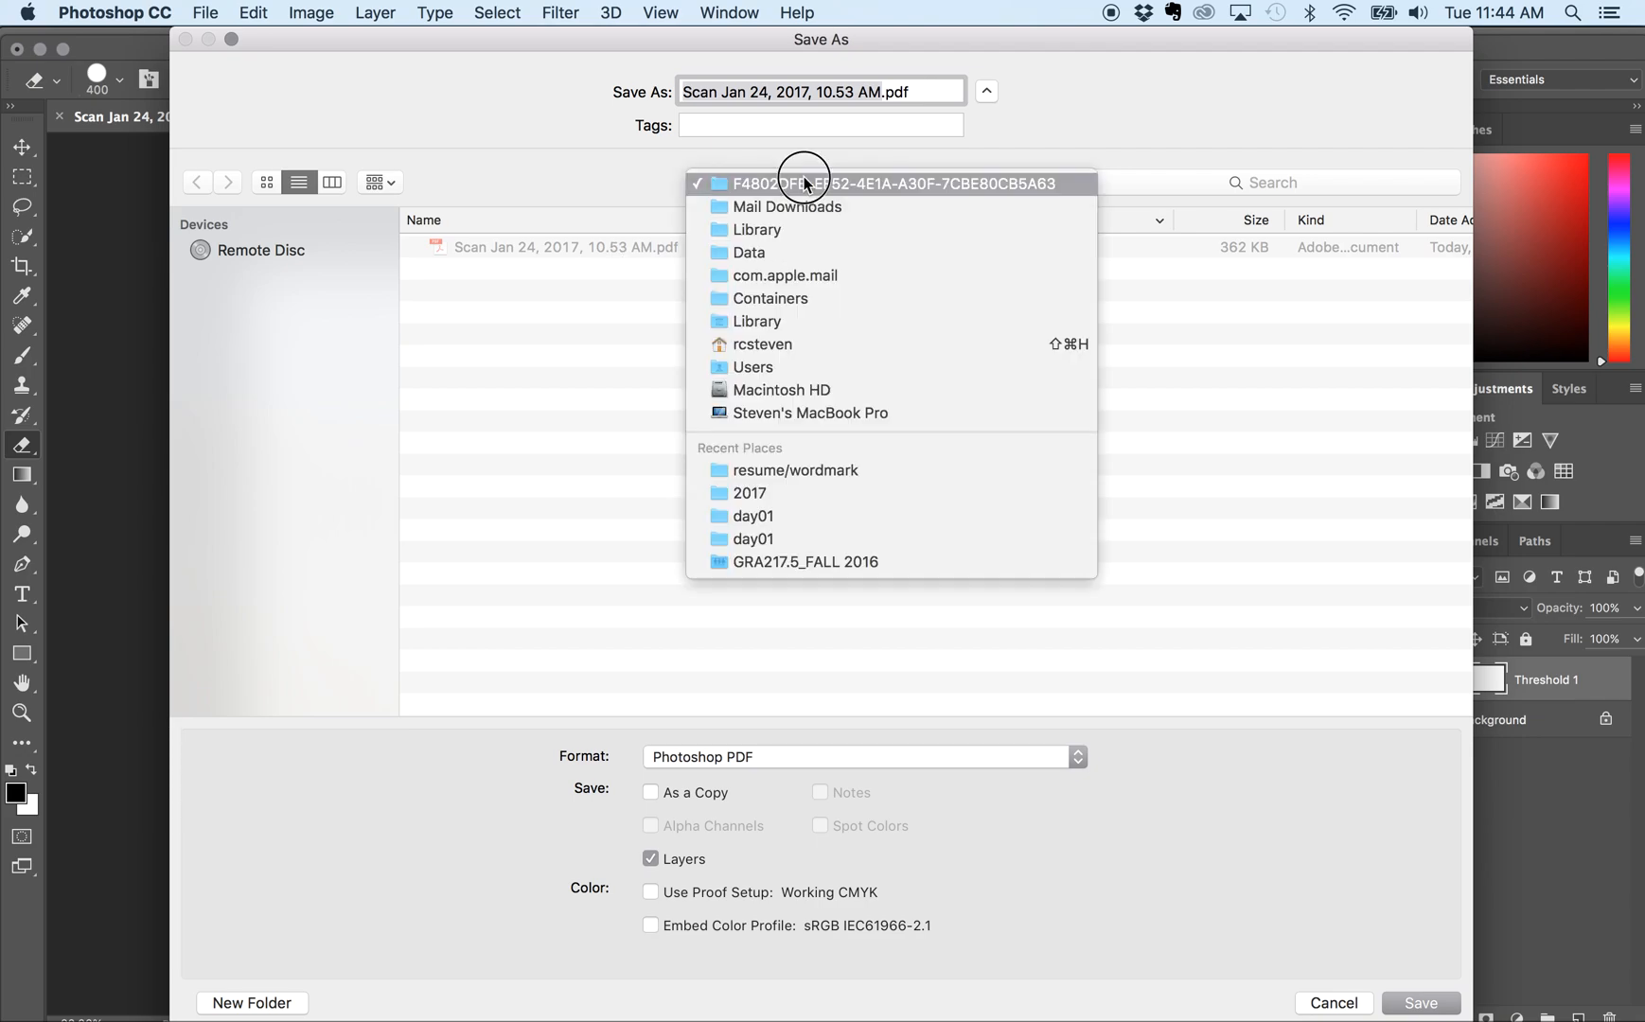
{"action": "left_click", "coordinate": [788, 353]}
{"action": "double_click", "coordinate": [507, 248]}
{"action": "left_click", "coordinate": [881, 92]}
{"action": "type", "text": "scan"}
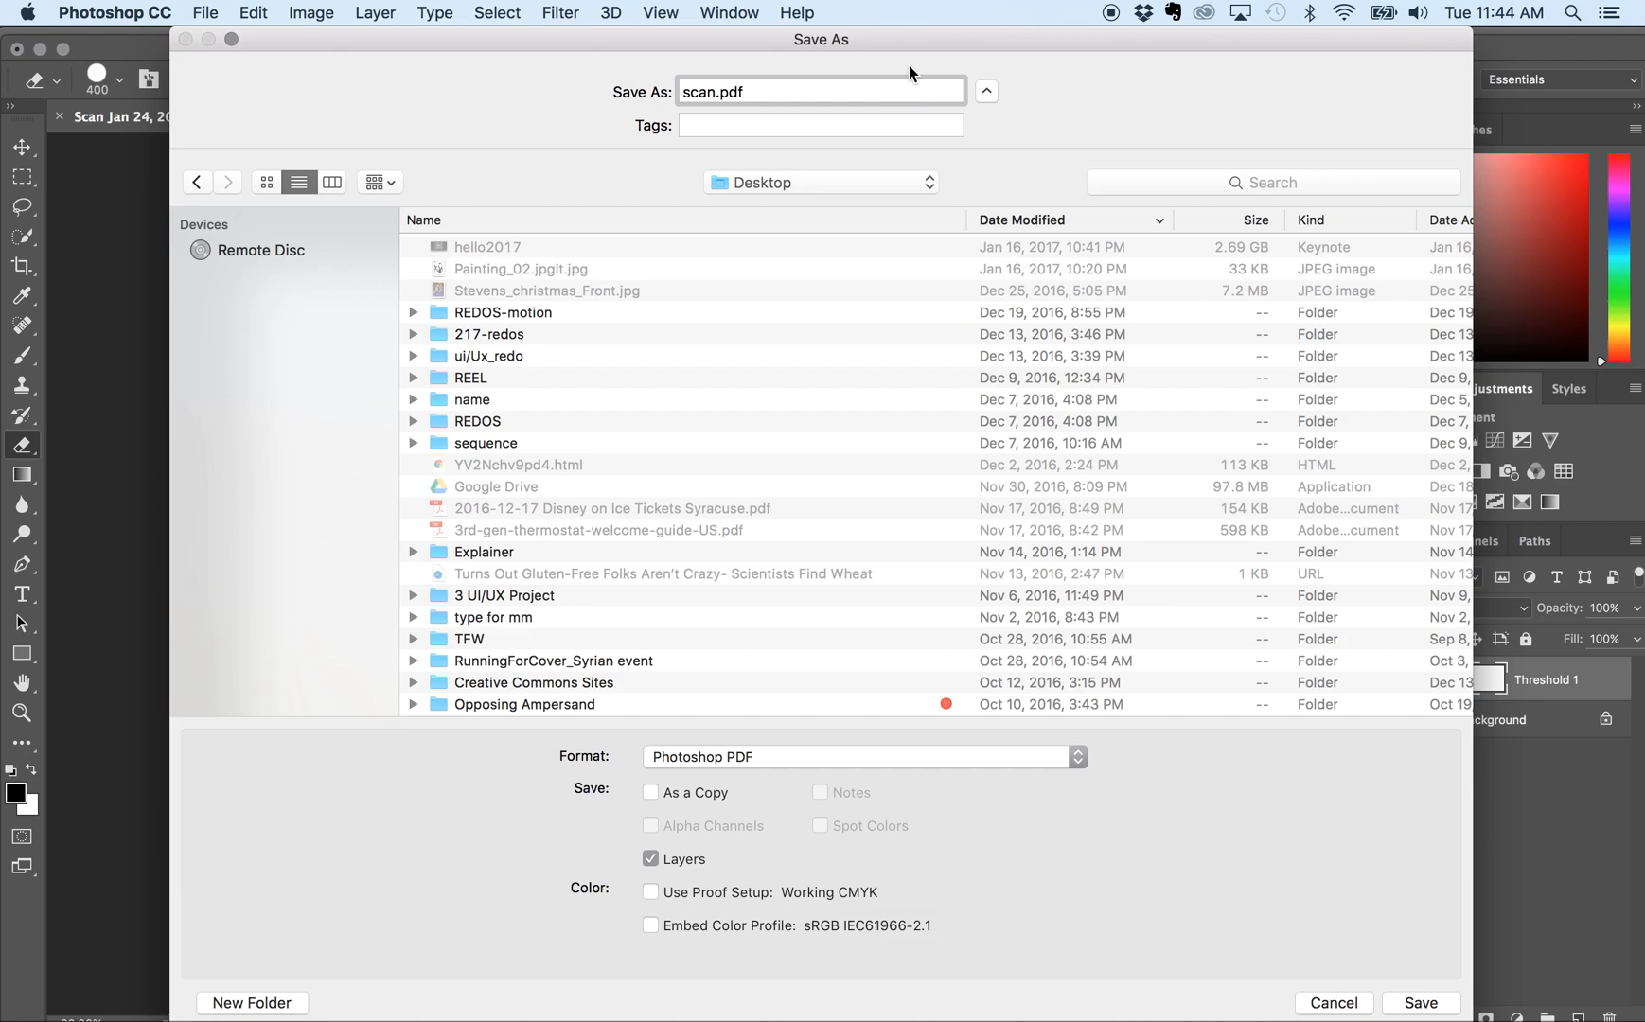
{"action": "type", "text": "_example"}
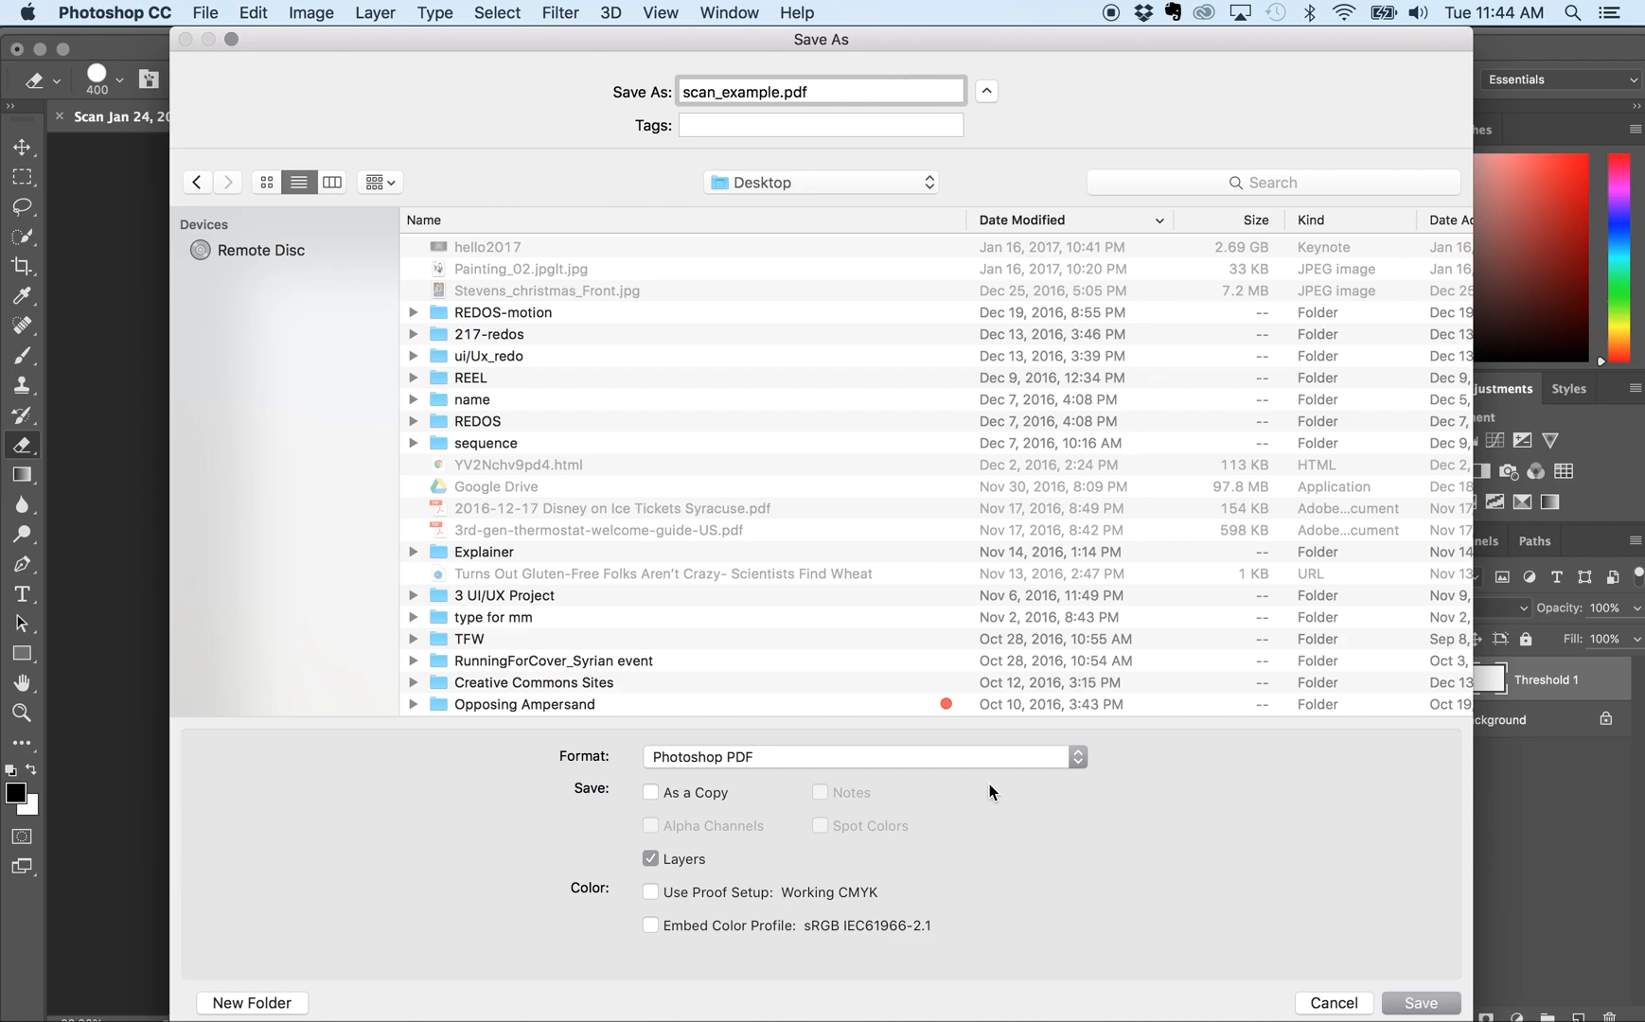
Set the file format to JPEG and save with baseline standard options at maximum quality 12
{"action": "left_click", "coordinate": [977, 760]}
{"action": "left_click", "coordinate": [906, 523]}
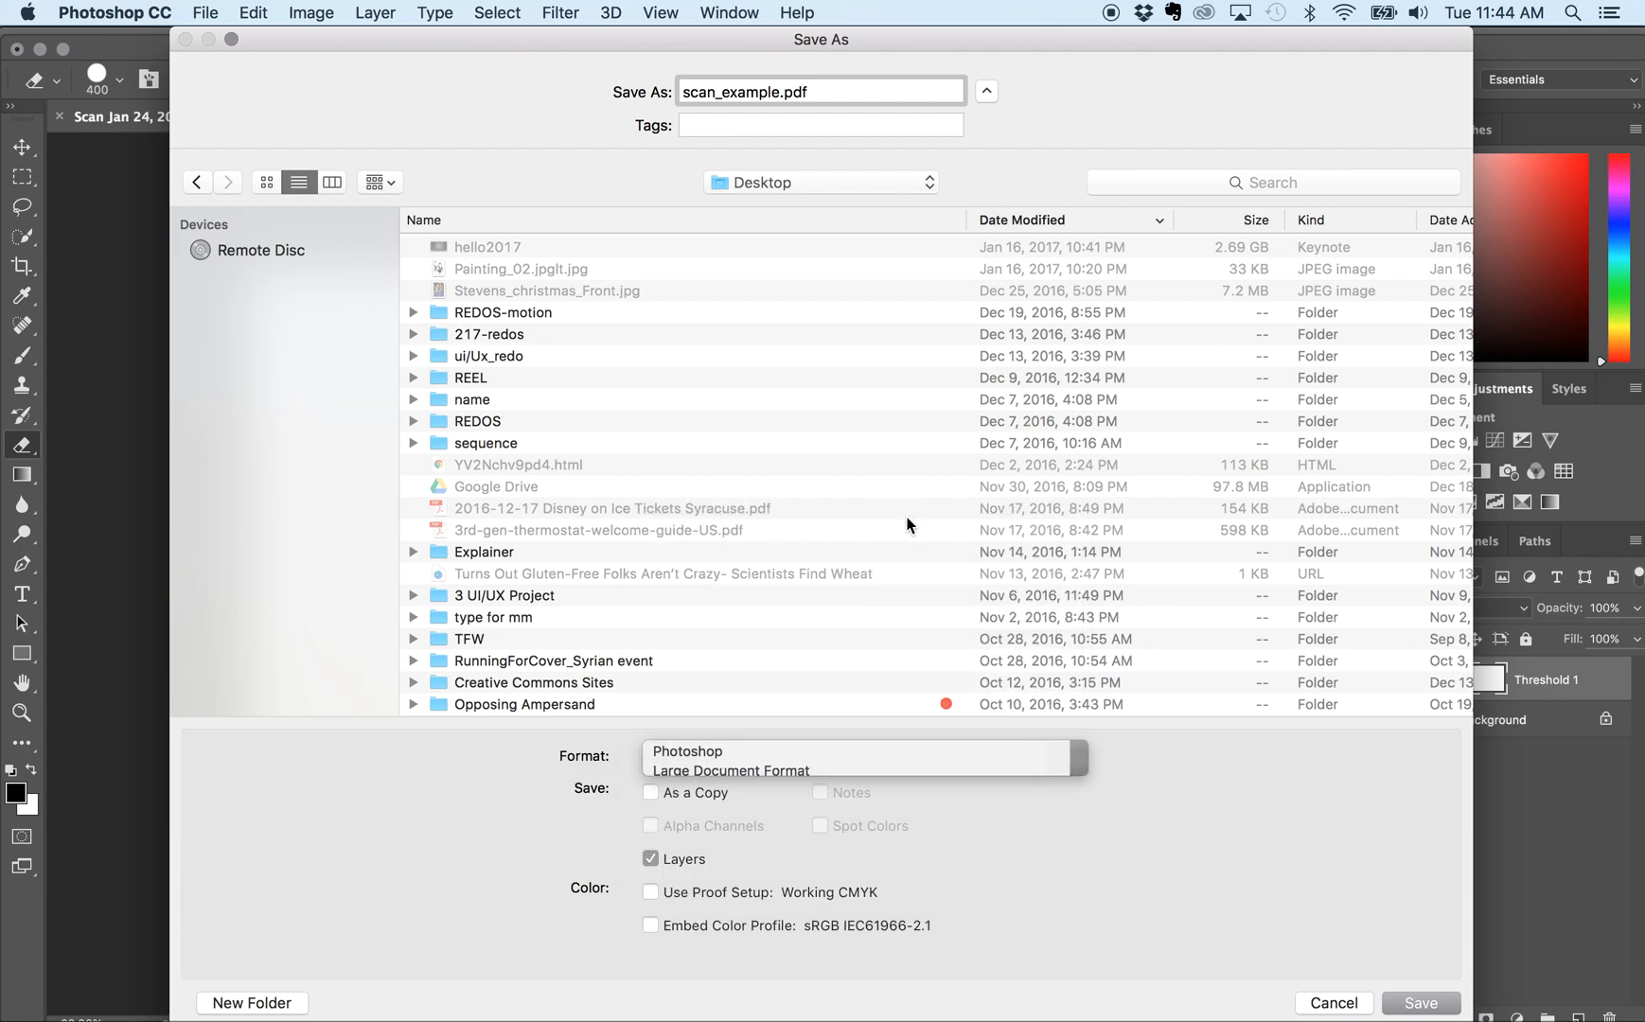
{"action": "left_click", "coordinate": [1056, 760]}
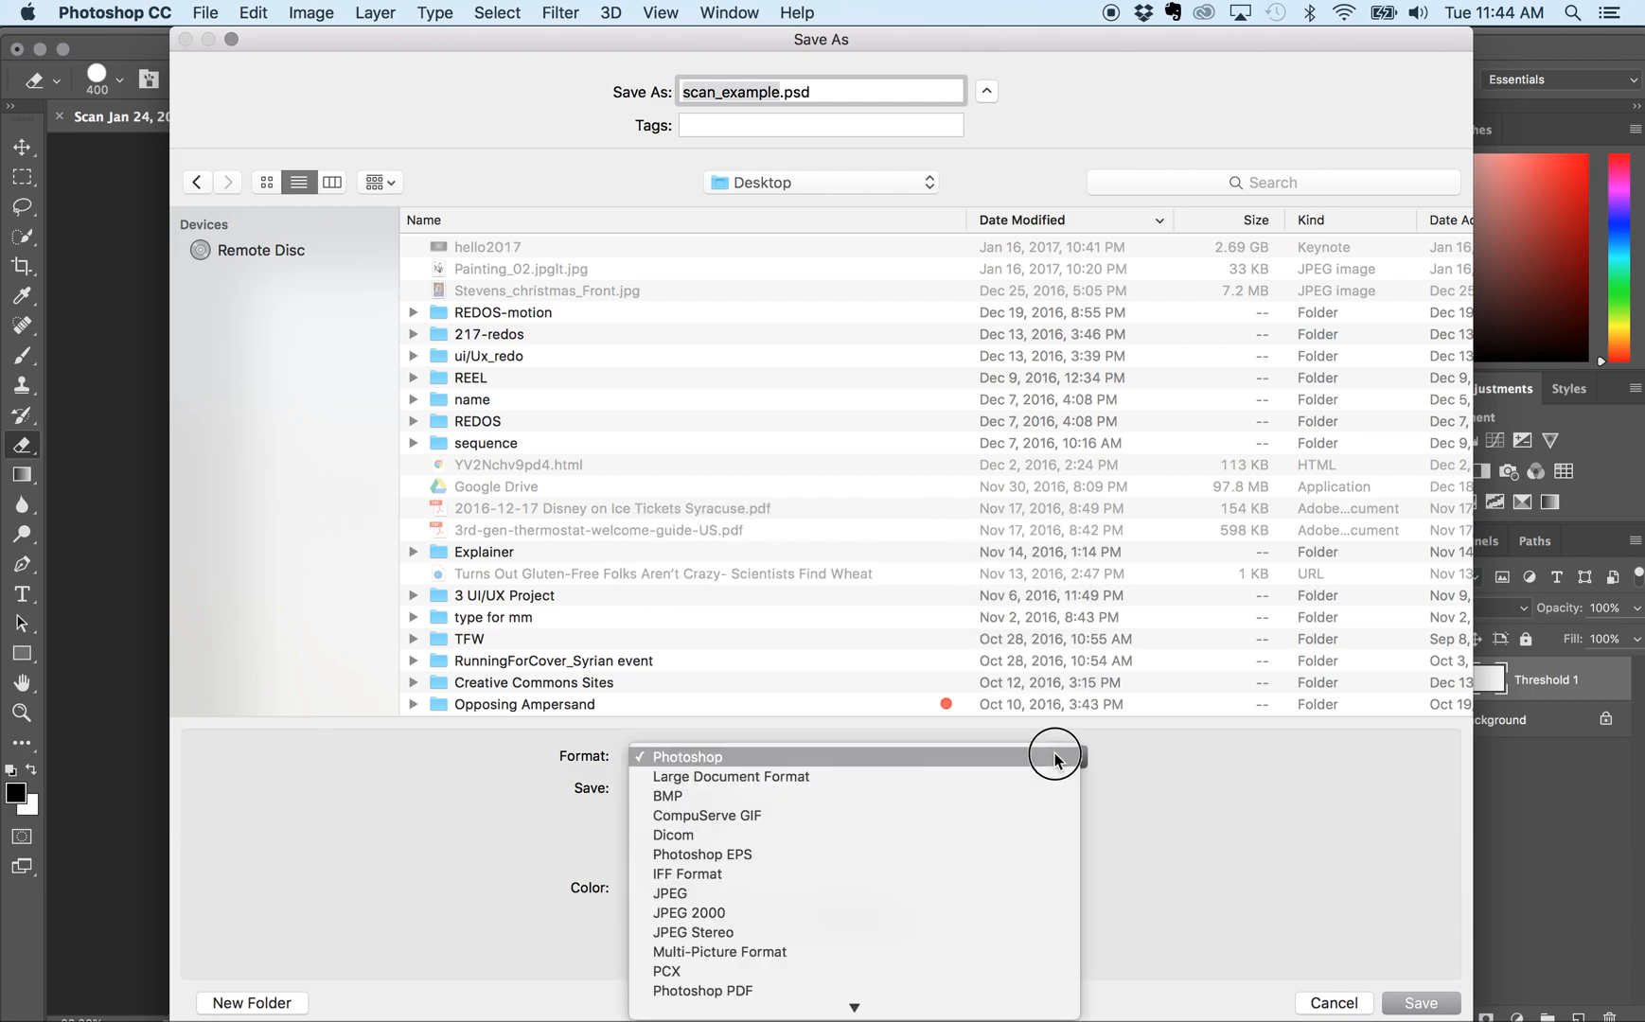
{"action": "left_click", "coordinate": [1041, 894]}
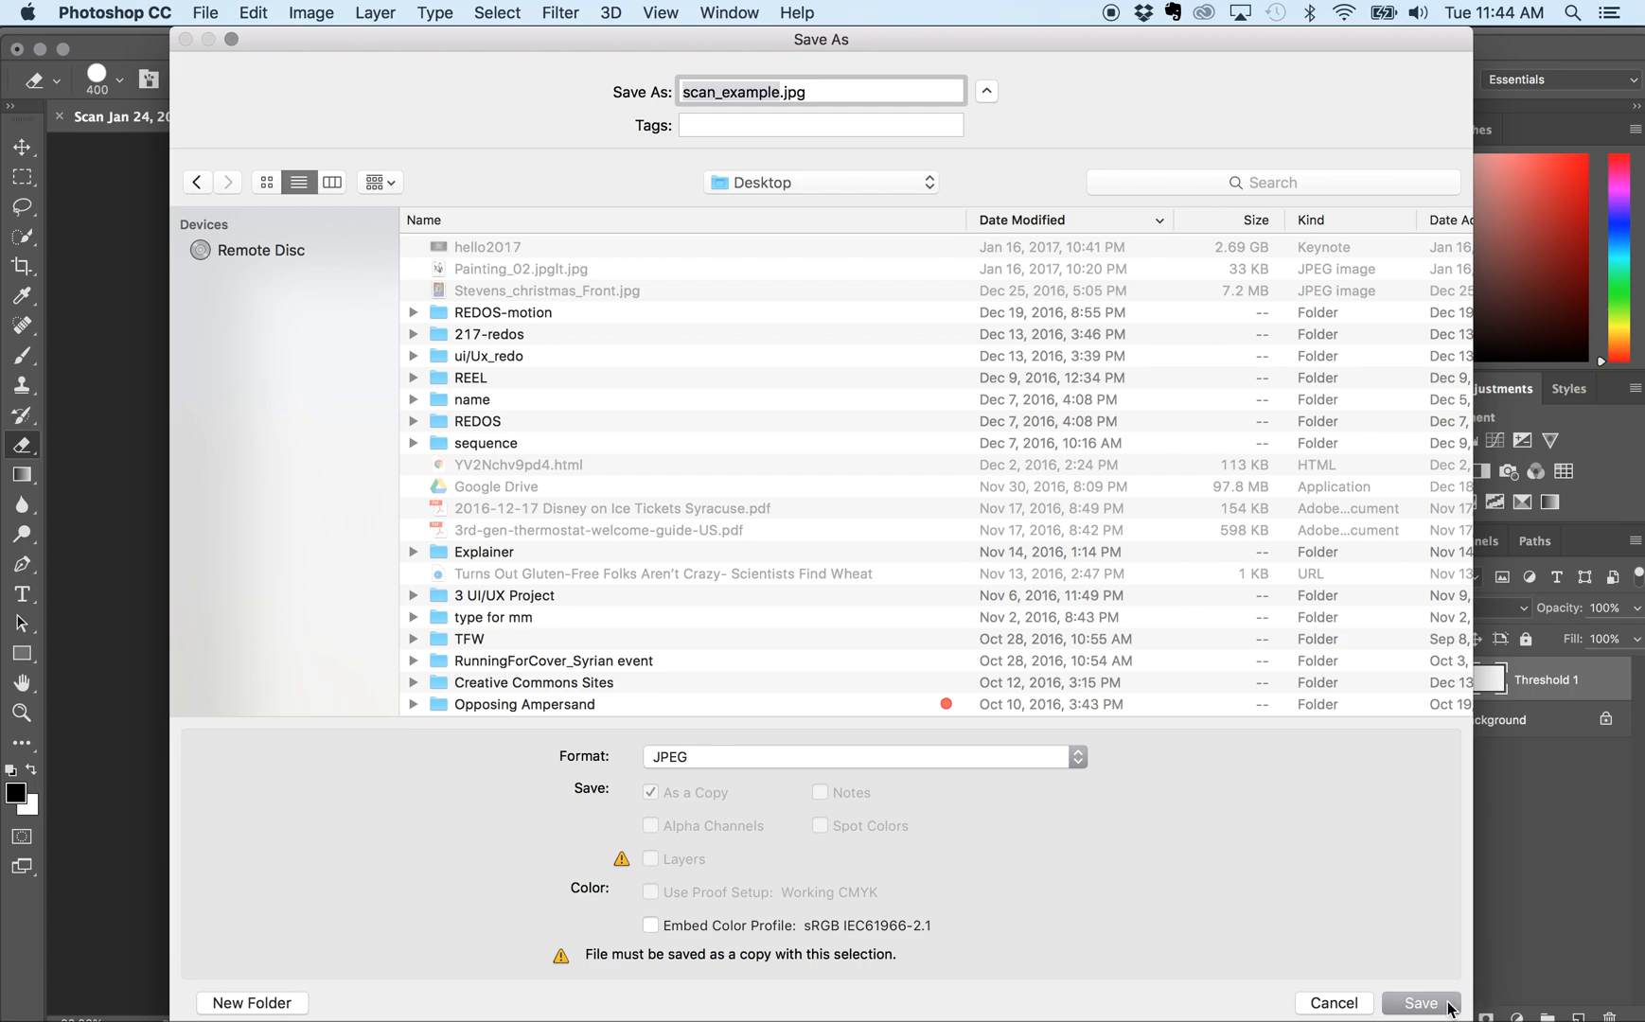
{"action": "left_click", "coordinate": [1420, 1003]}
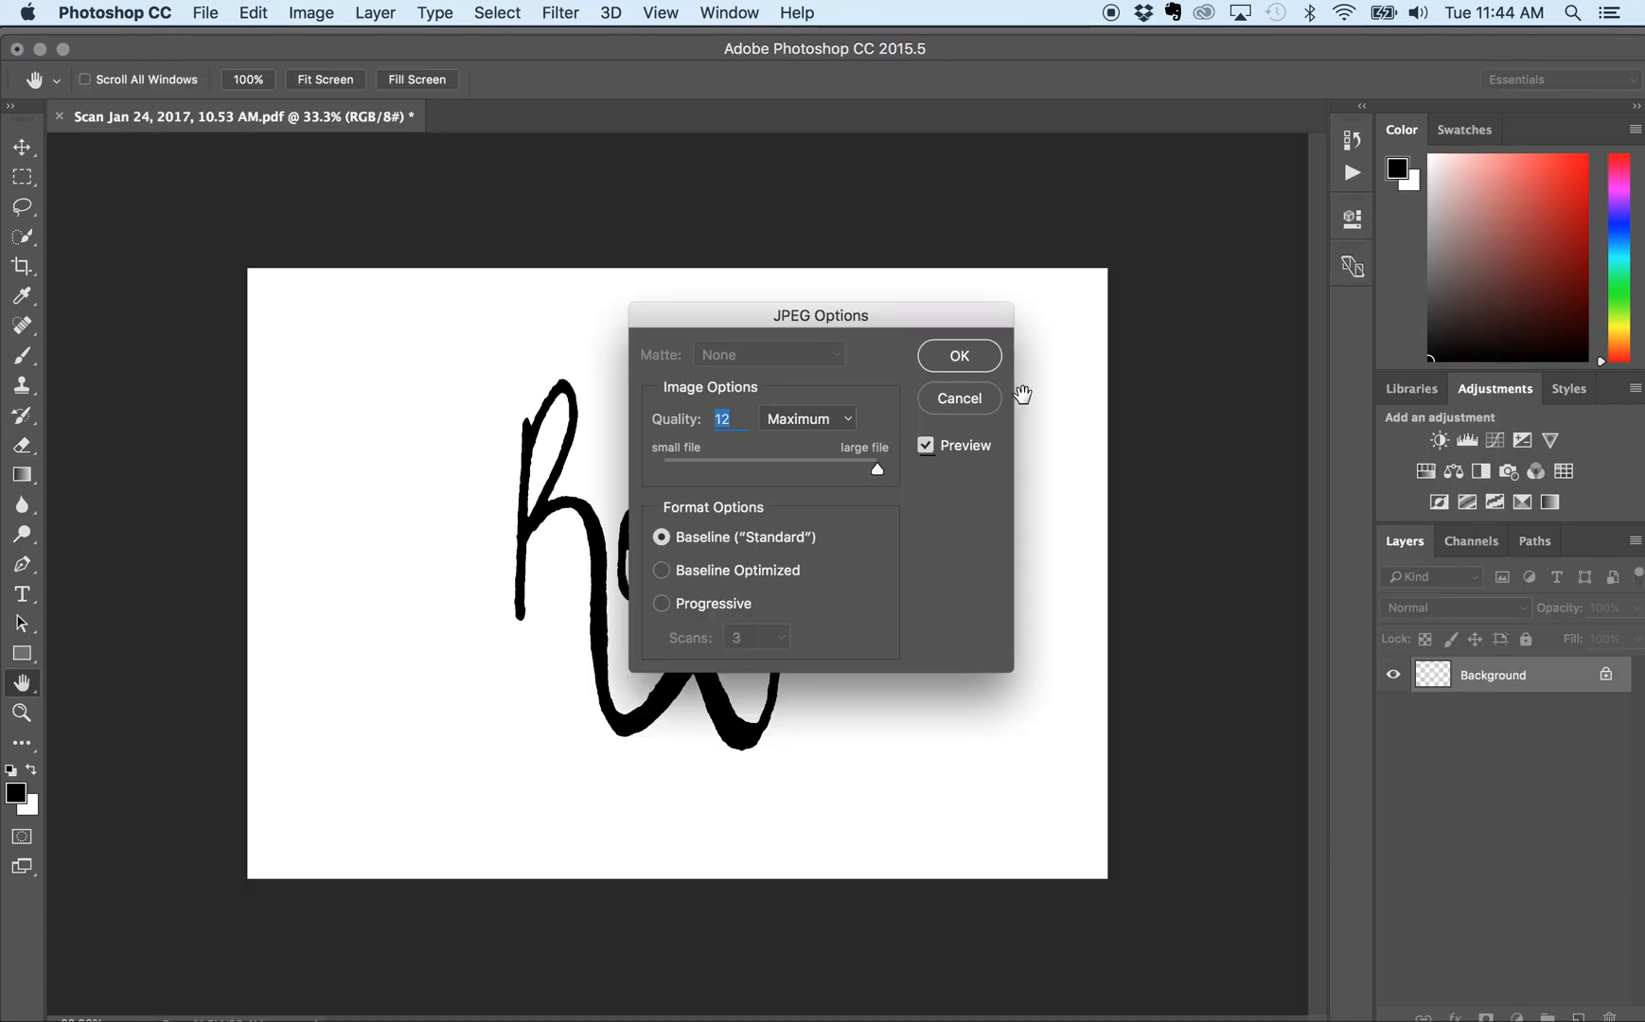
{"action": "left_click", "coordinate": [949, 356]}
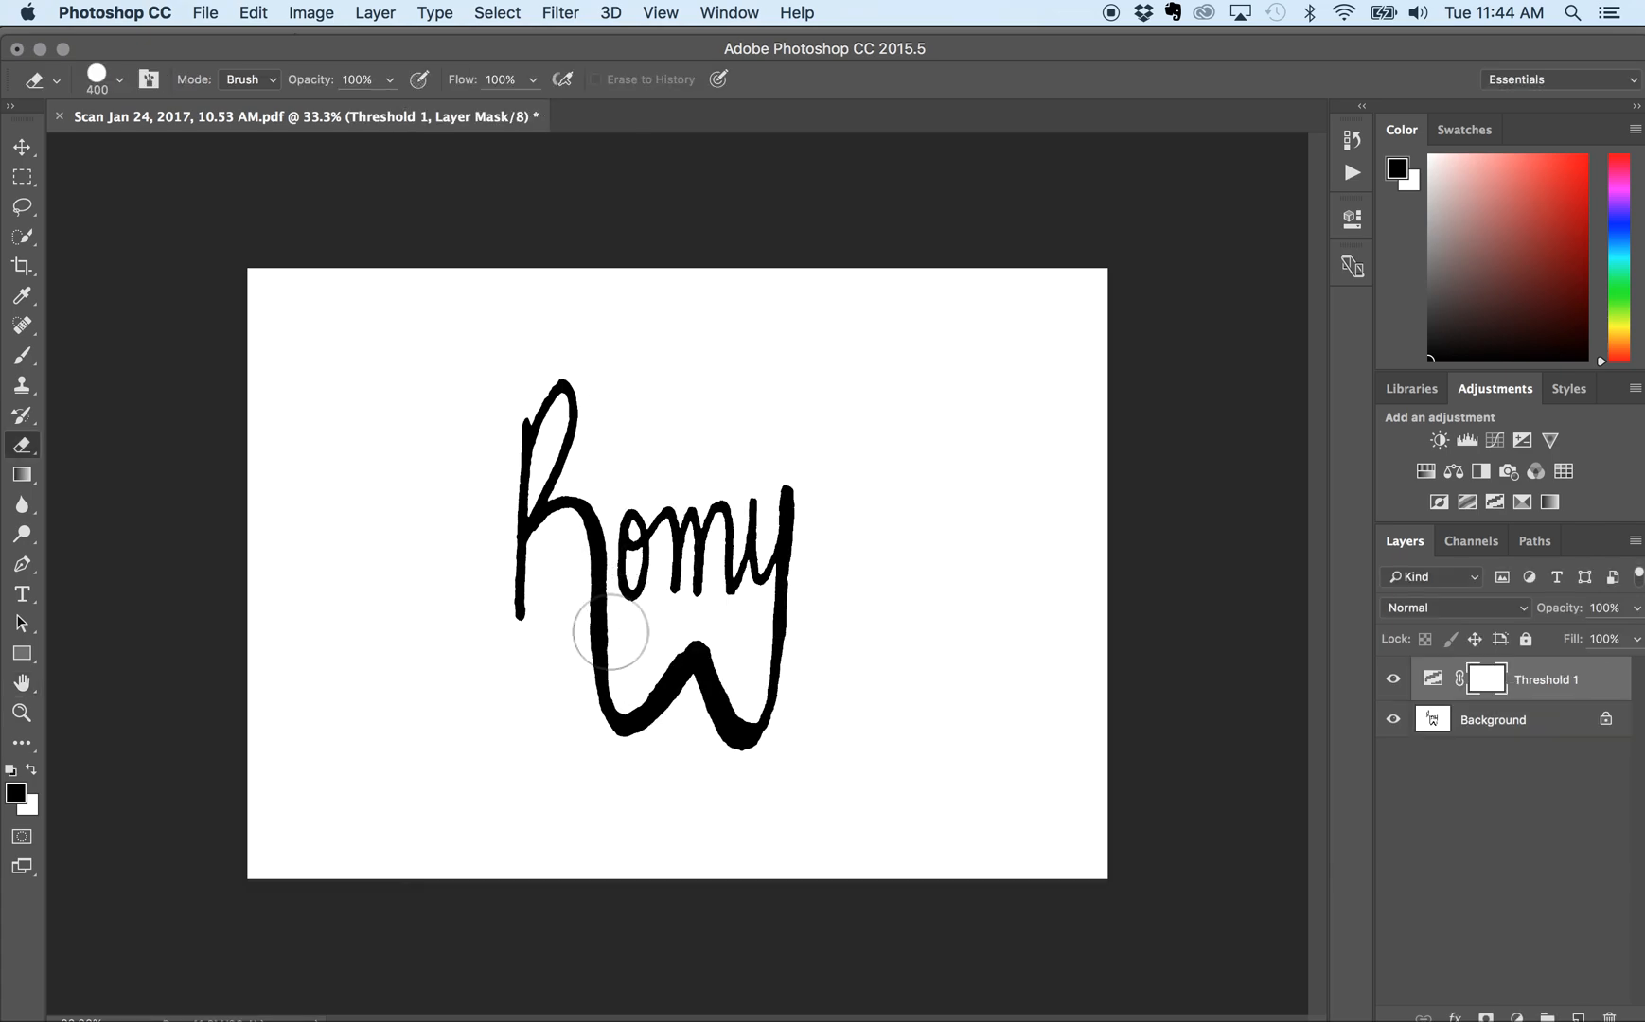
Switch to Adobe Illustrator and open scan_example.jpg from the Desktop
{"action": "mouse_move", "coordinate": [473, 1018]}
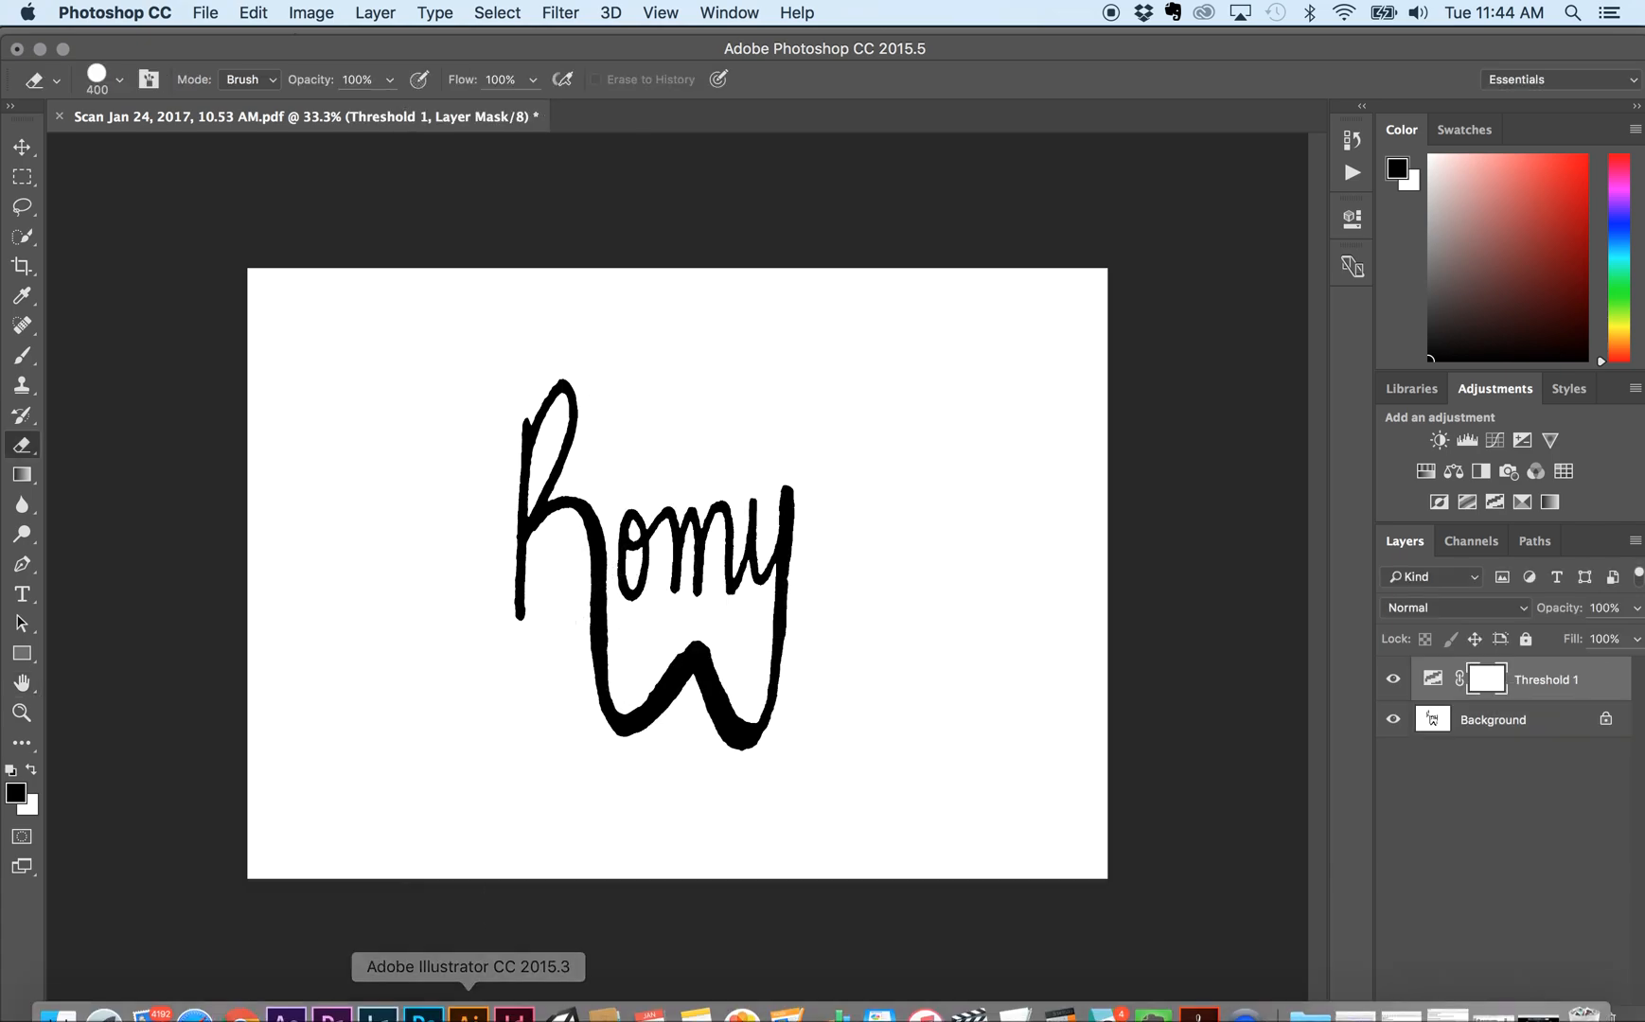
{"action": "left_click", "coordinate": [479, 1003]}
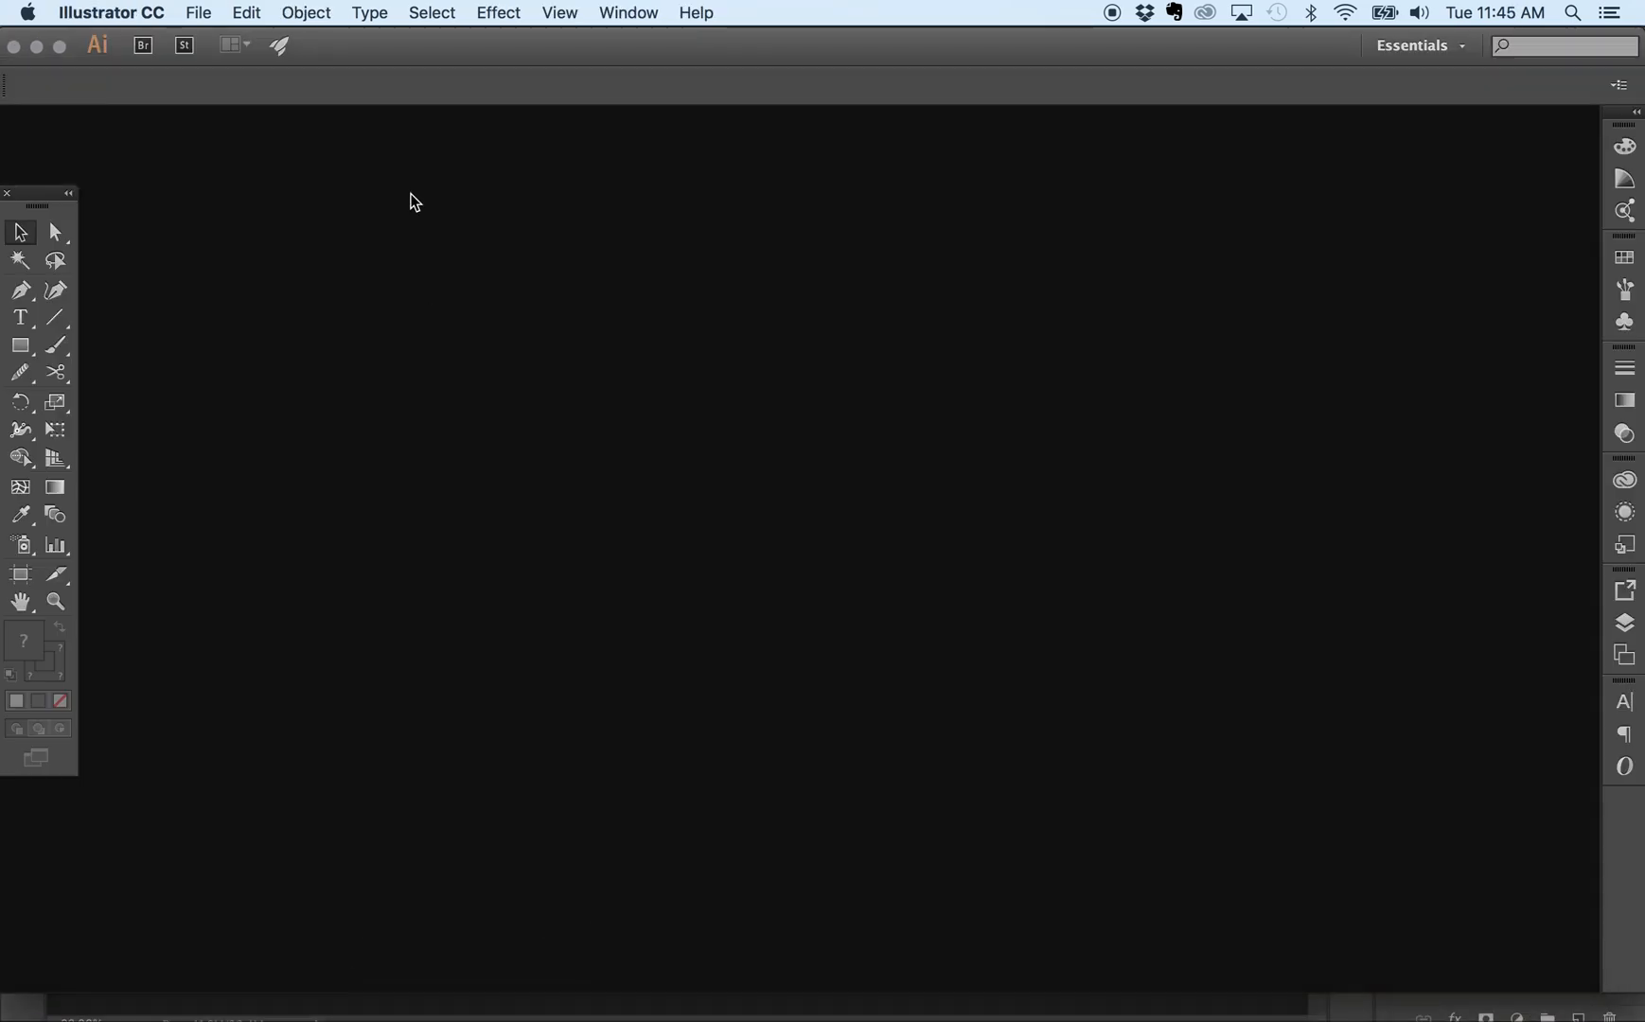
{"action": "left_click", "coordinate": [196, 12]}
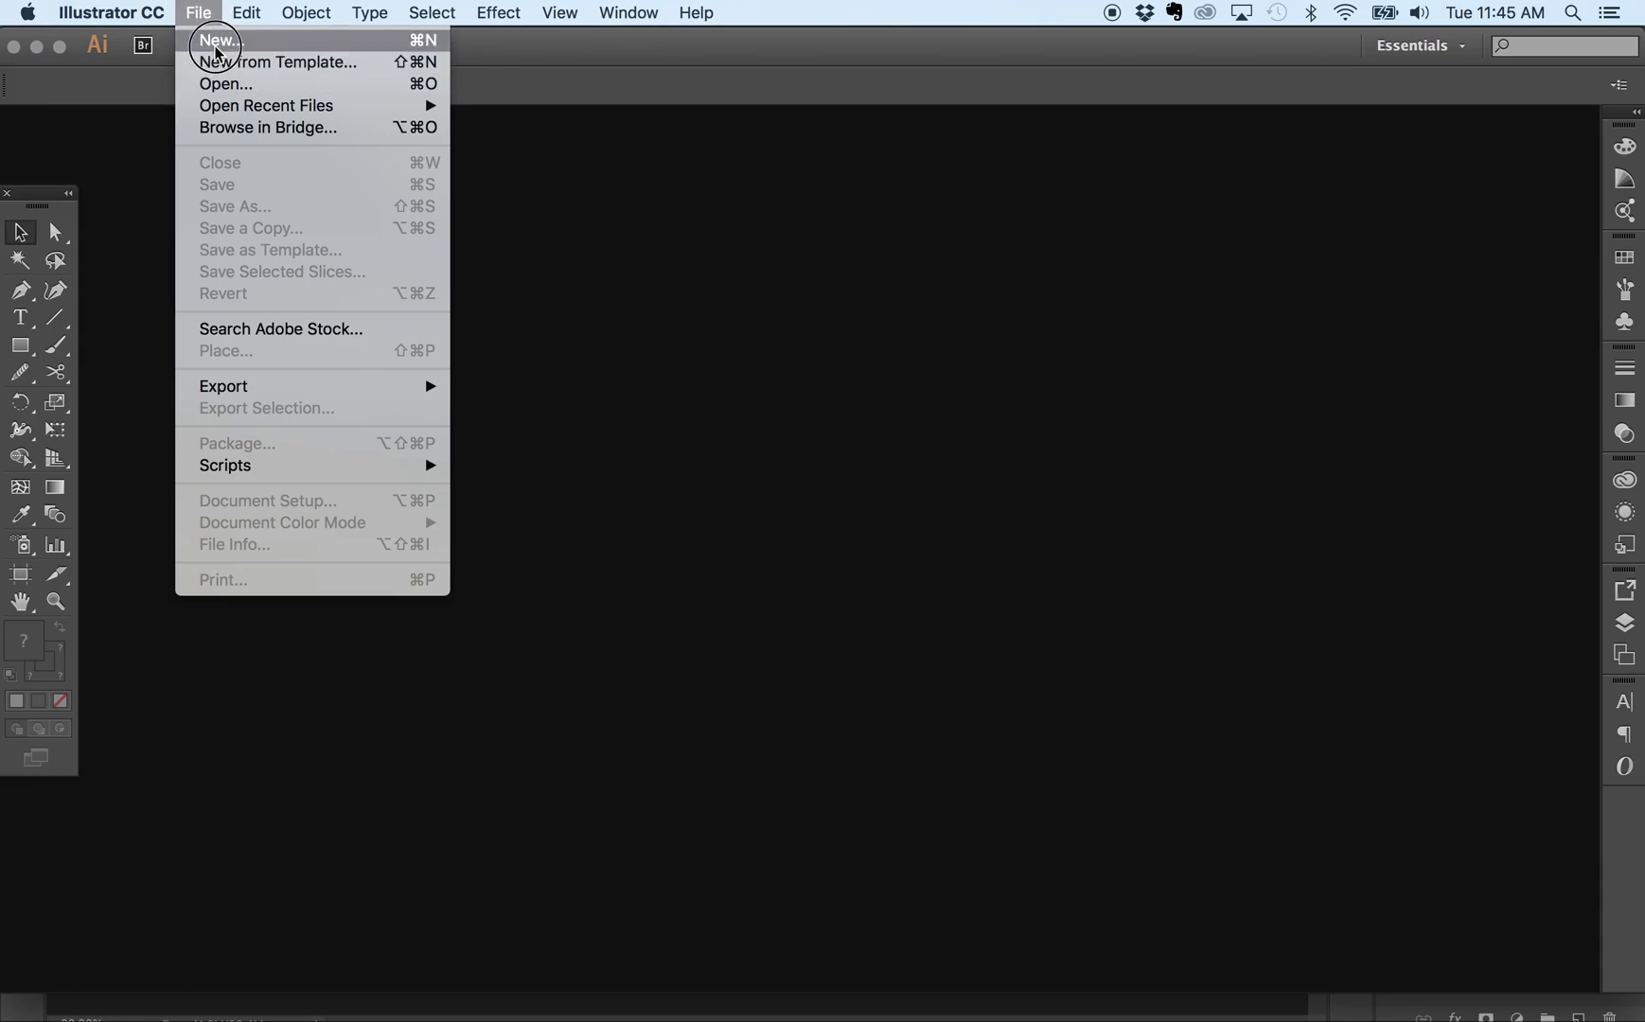
{"action": "left_click", "coordinate": [226, 83]}
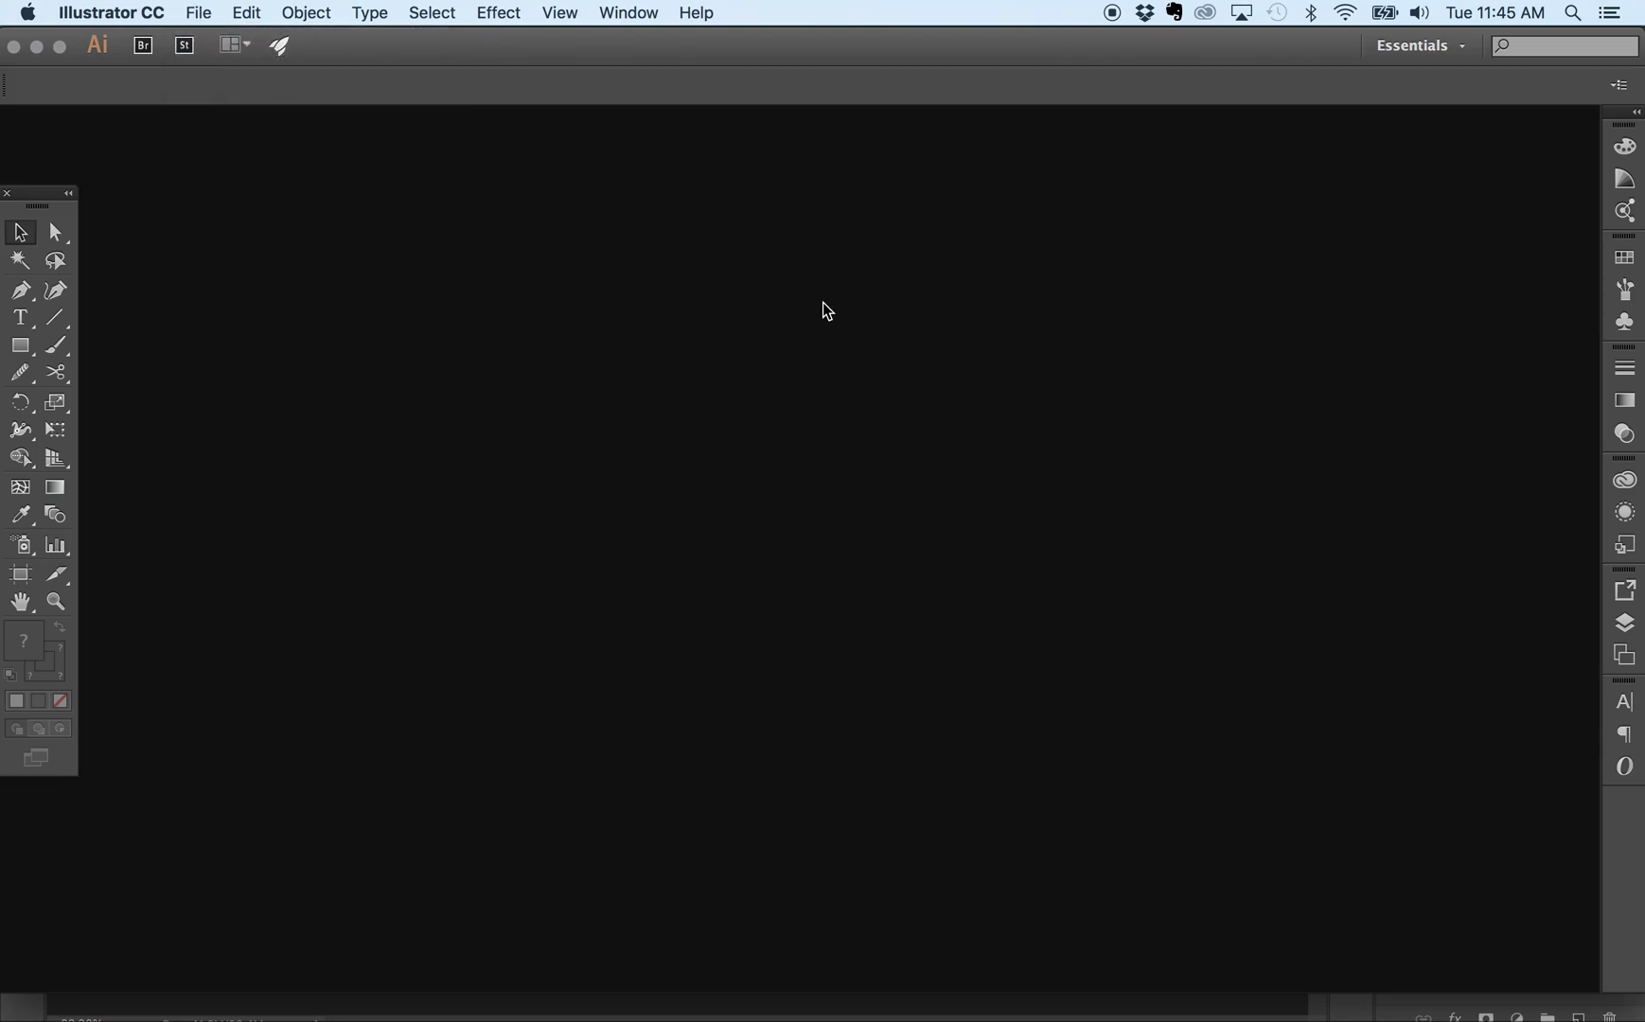
{"action": "left_click", "coordinate": [747, 174]}
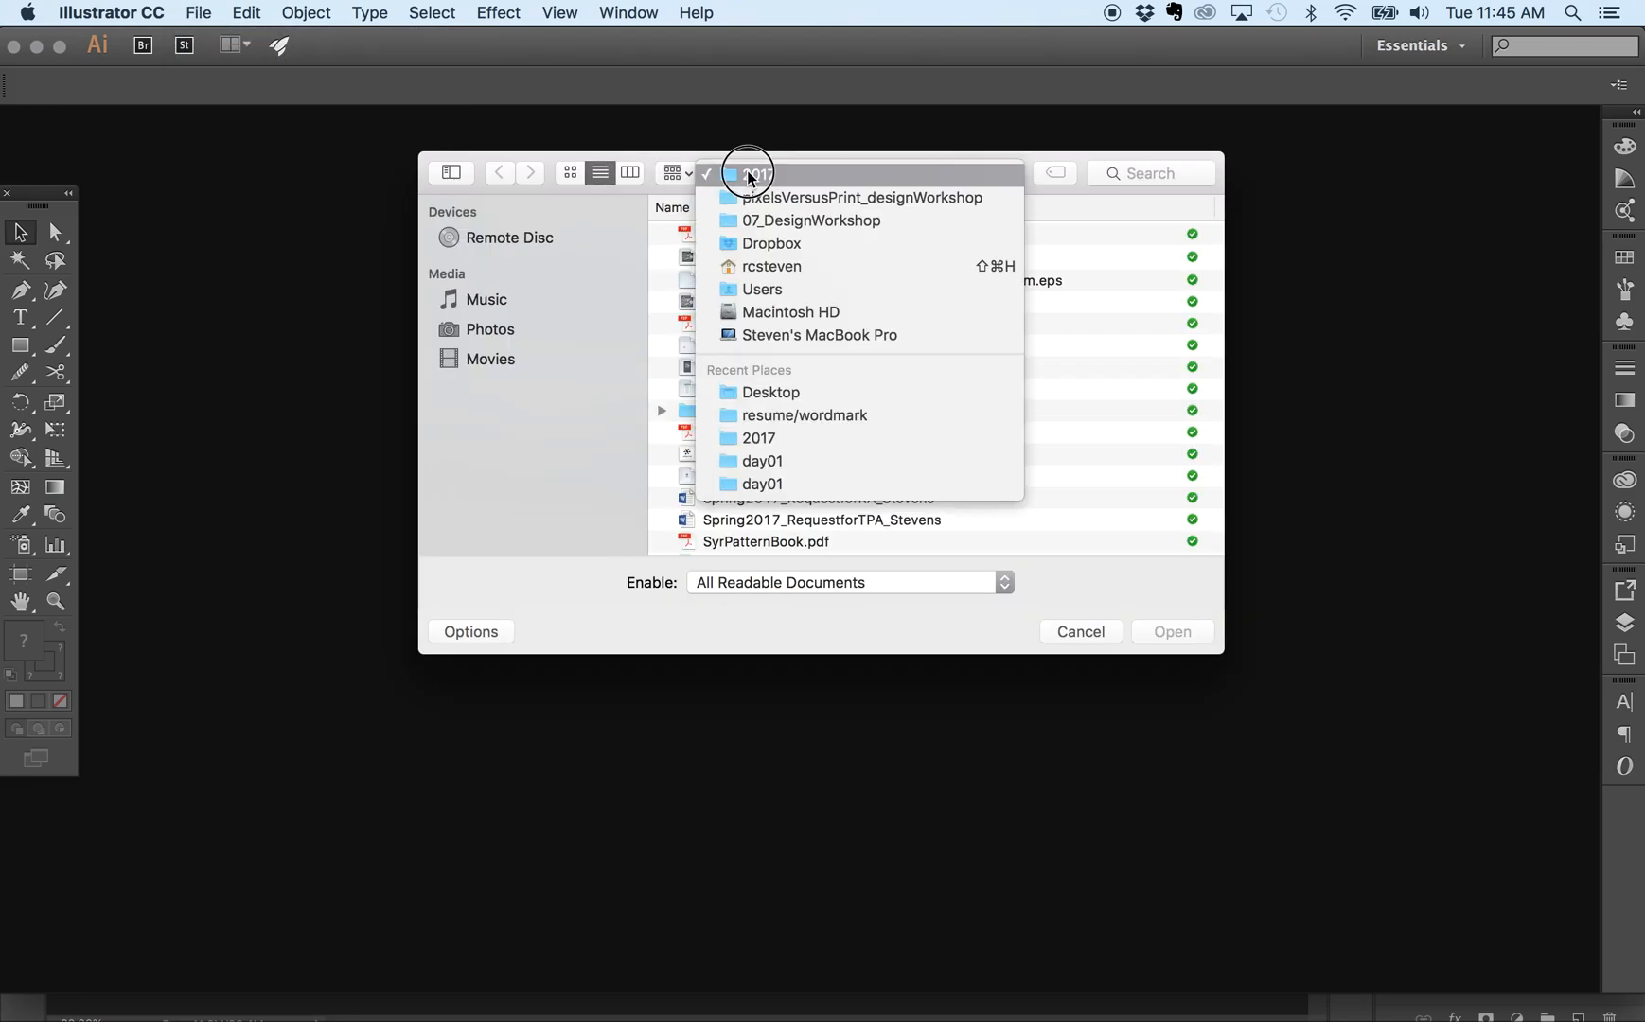
{"action": "left_click", "coordinate": [762, 389]}
{"action": "left_click", "coordinate": [753, 235]}
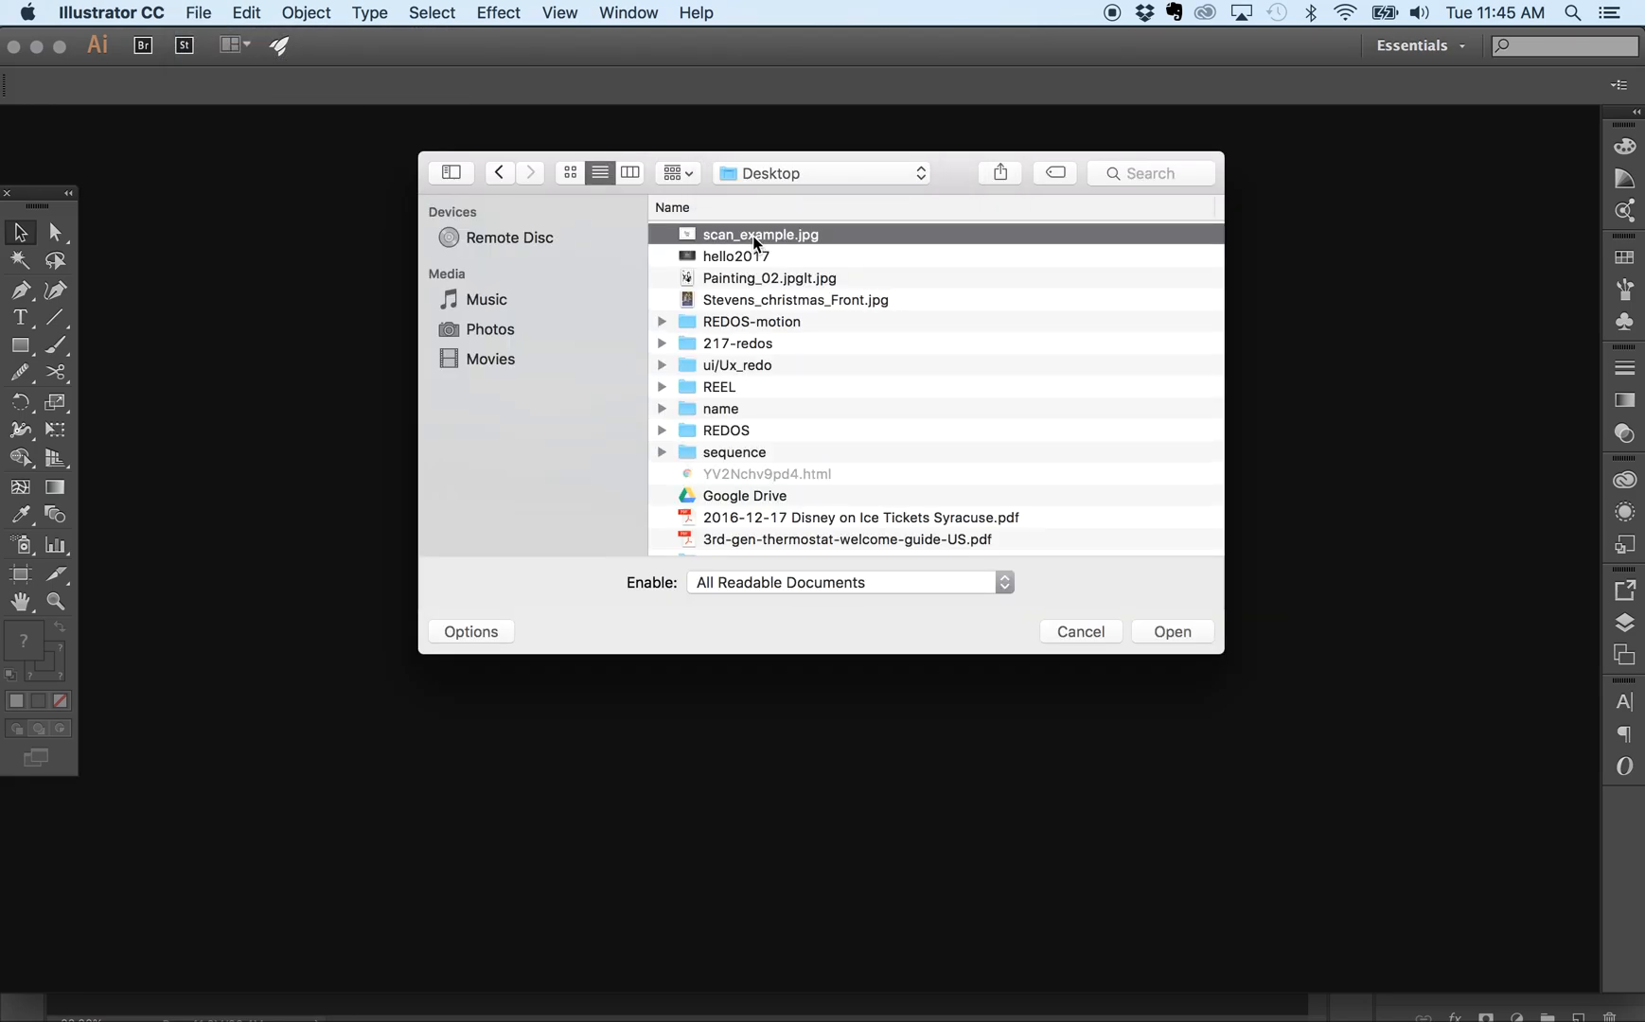
{"action": "left_click", "coordinate": [1179, 629]}
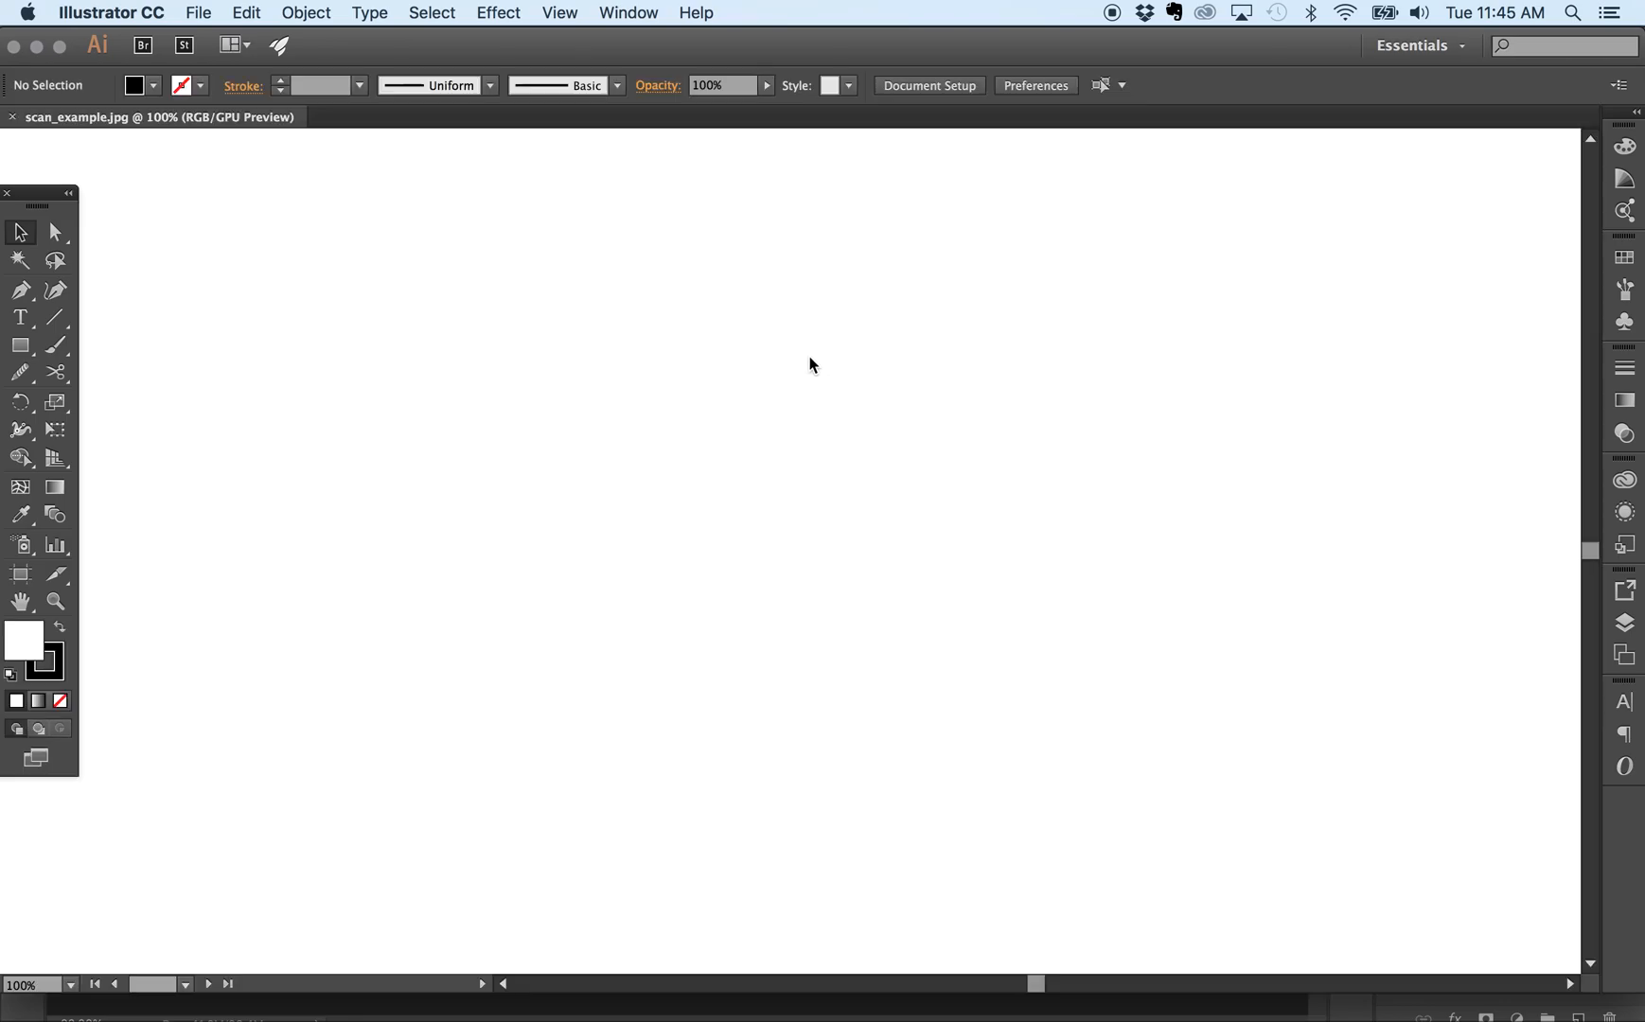
Bring up the Image Trace settings for the scan image and move the image to about X 0.65 in, Y 4 in
{"action": "left_click", "coordinate": [812, 361]}
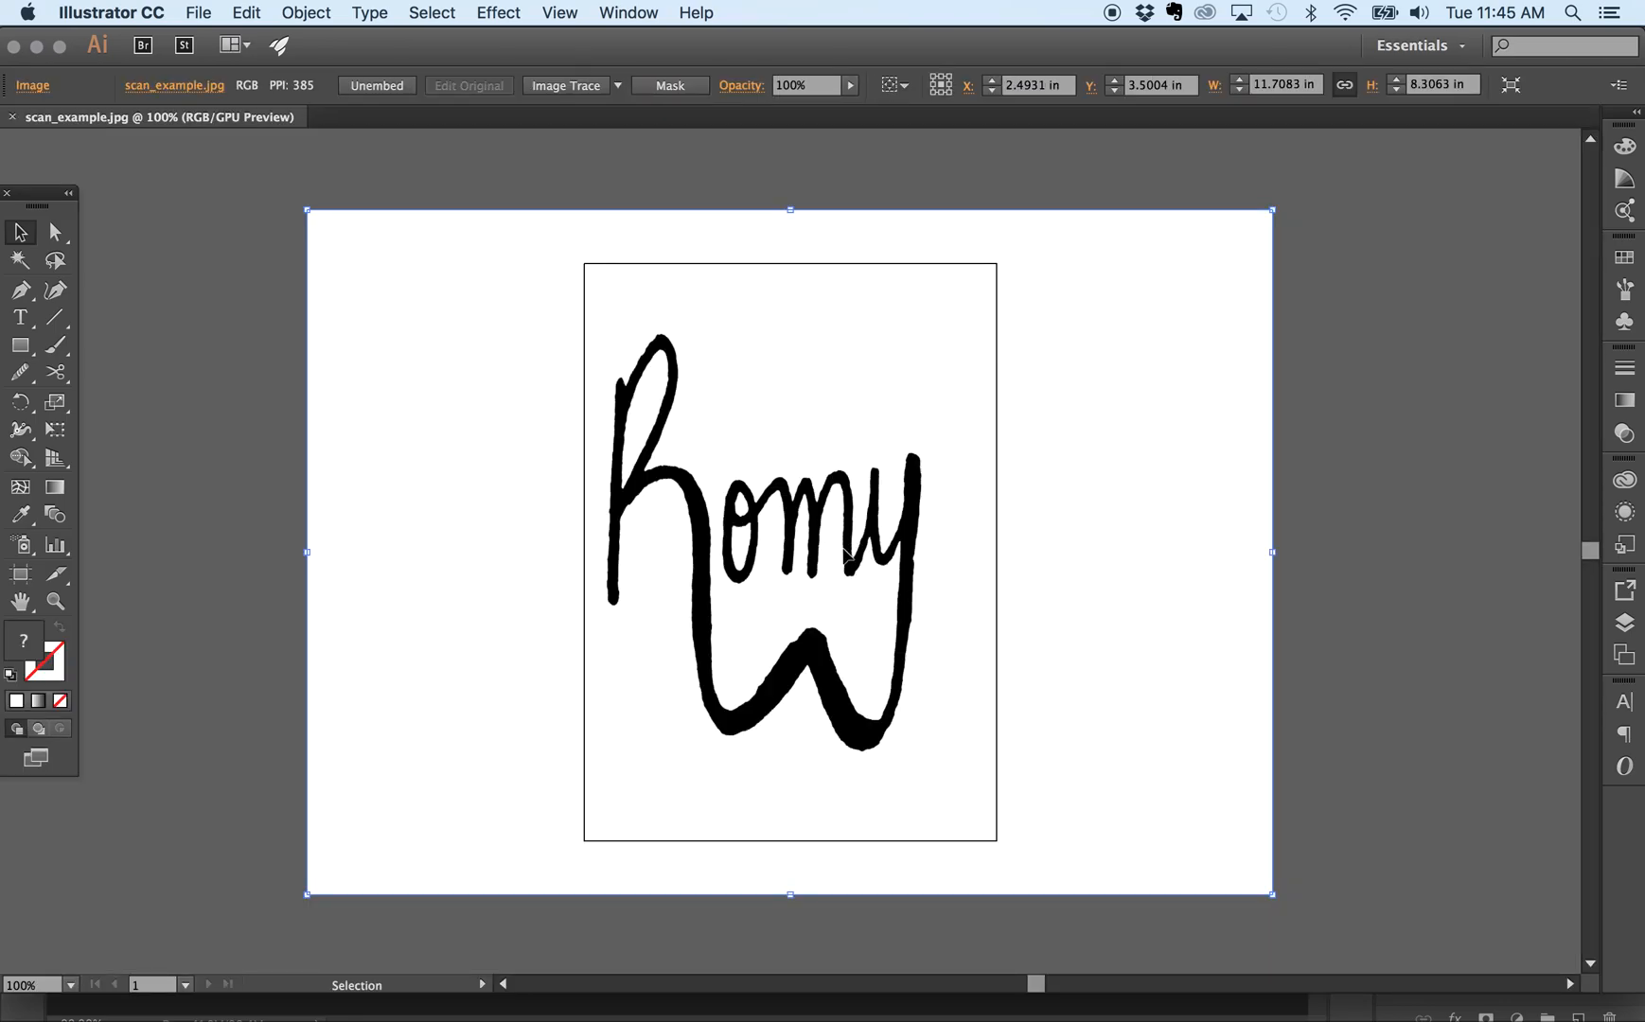
{"action": "mouse_move", "coordinate": [846, 553]}
{"action": "left_mouse_down"}
{"action": "mouse_move", "coordinate": [830, 581]}
{"action": "mouse_move", "coordinate": [852, 554]}
{"action": "left_mouse_up"}
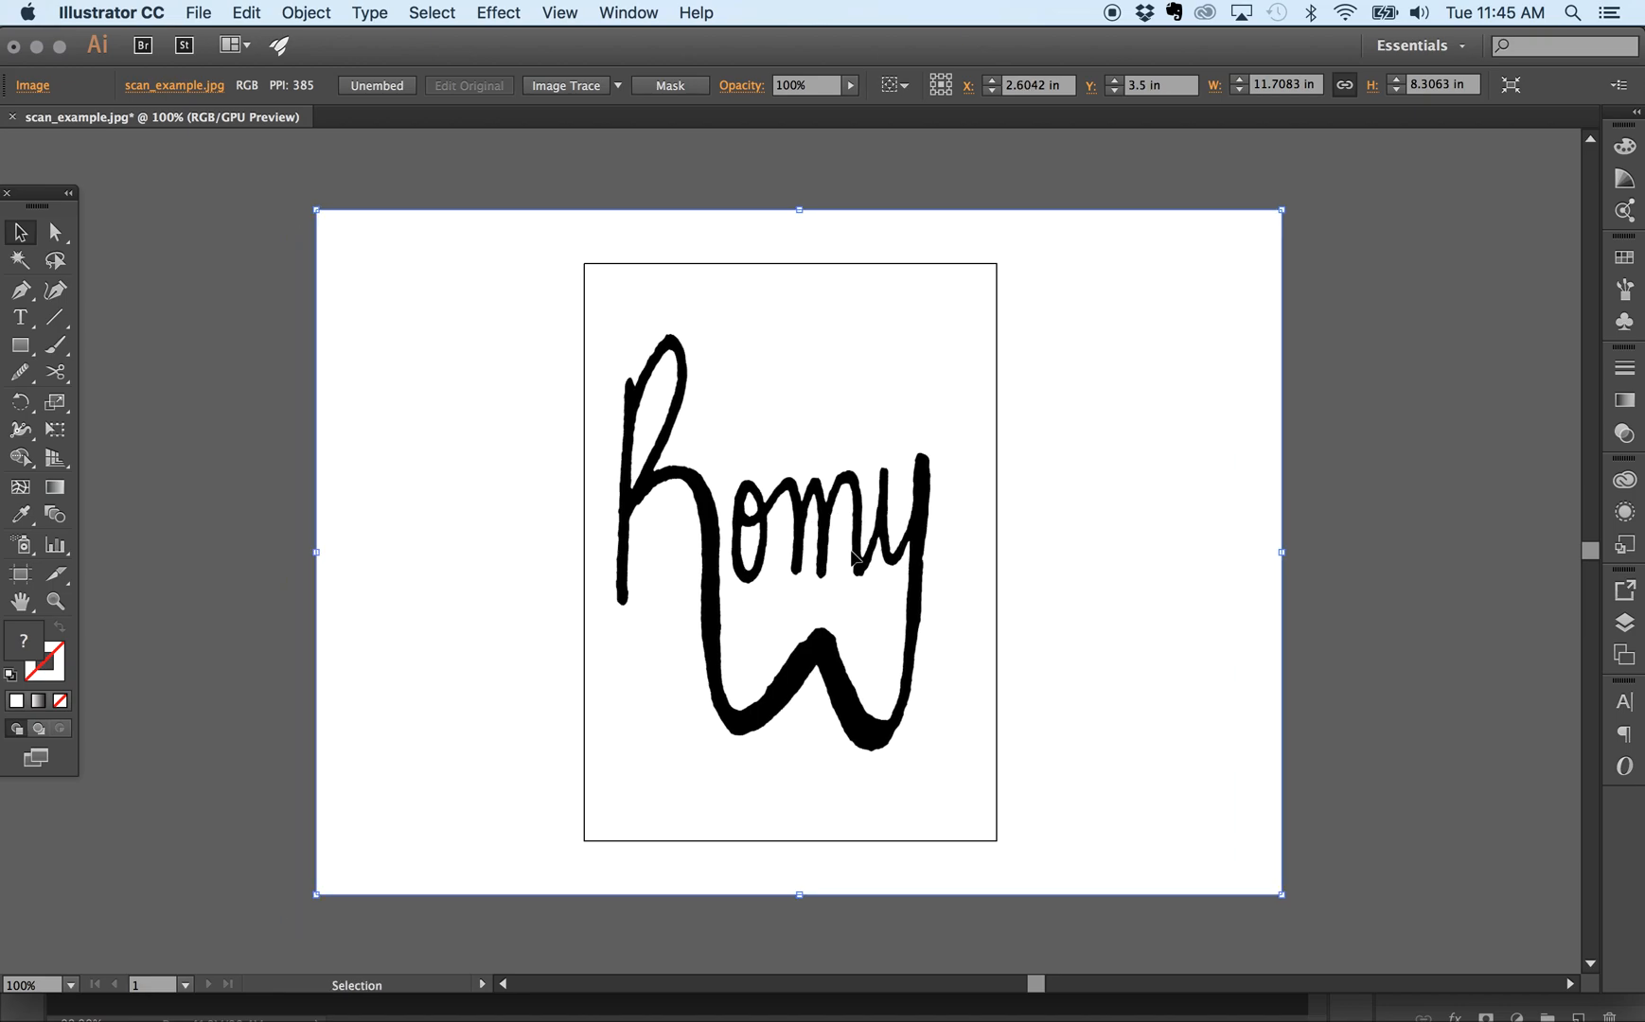
{"action": "left_click", "coordinate": [636, 13]}
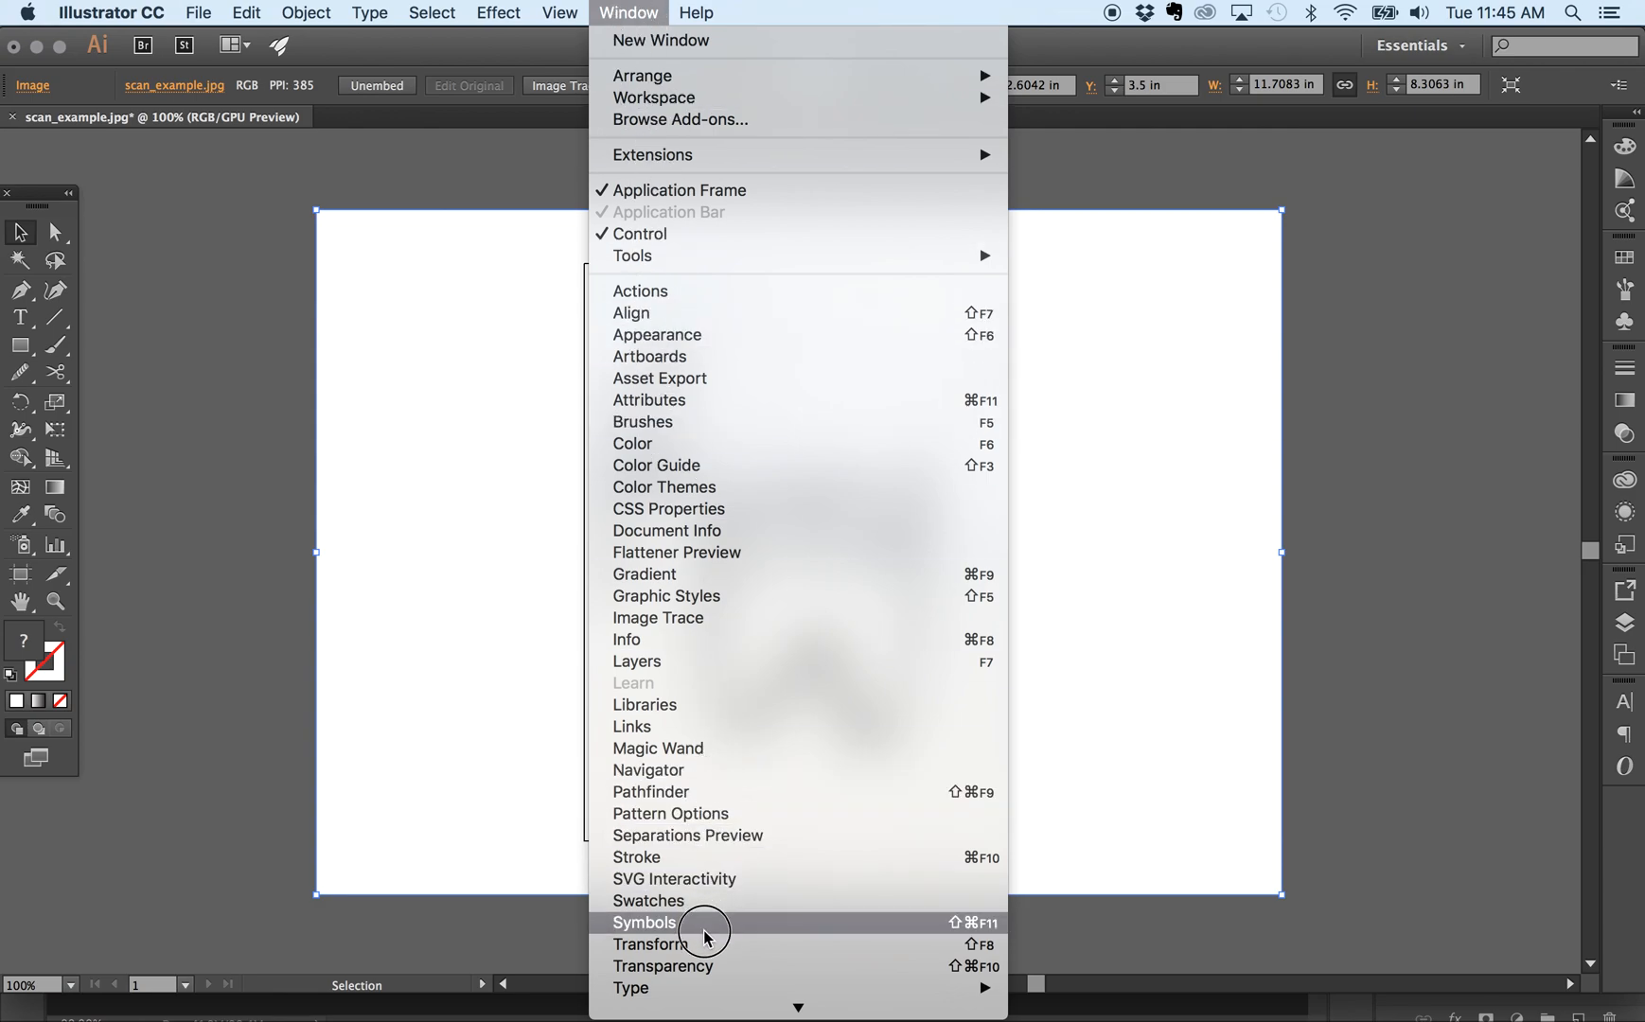
{"action": "left_click", "coordinate": [704, 620]}
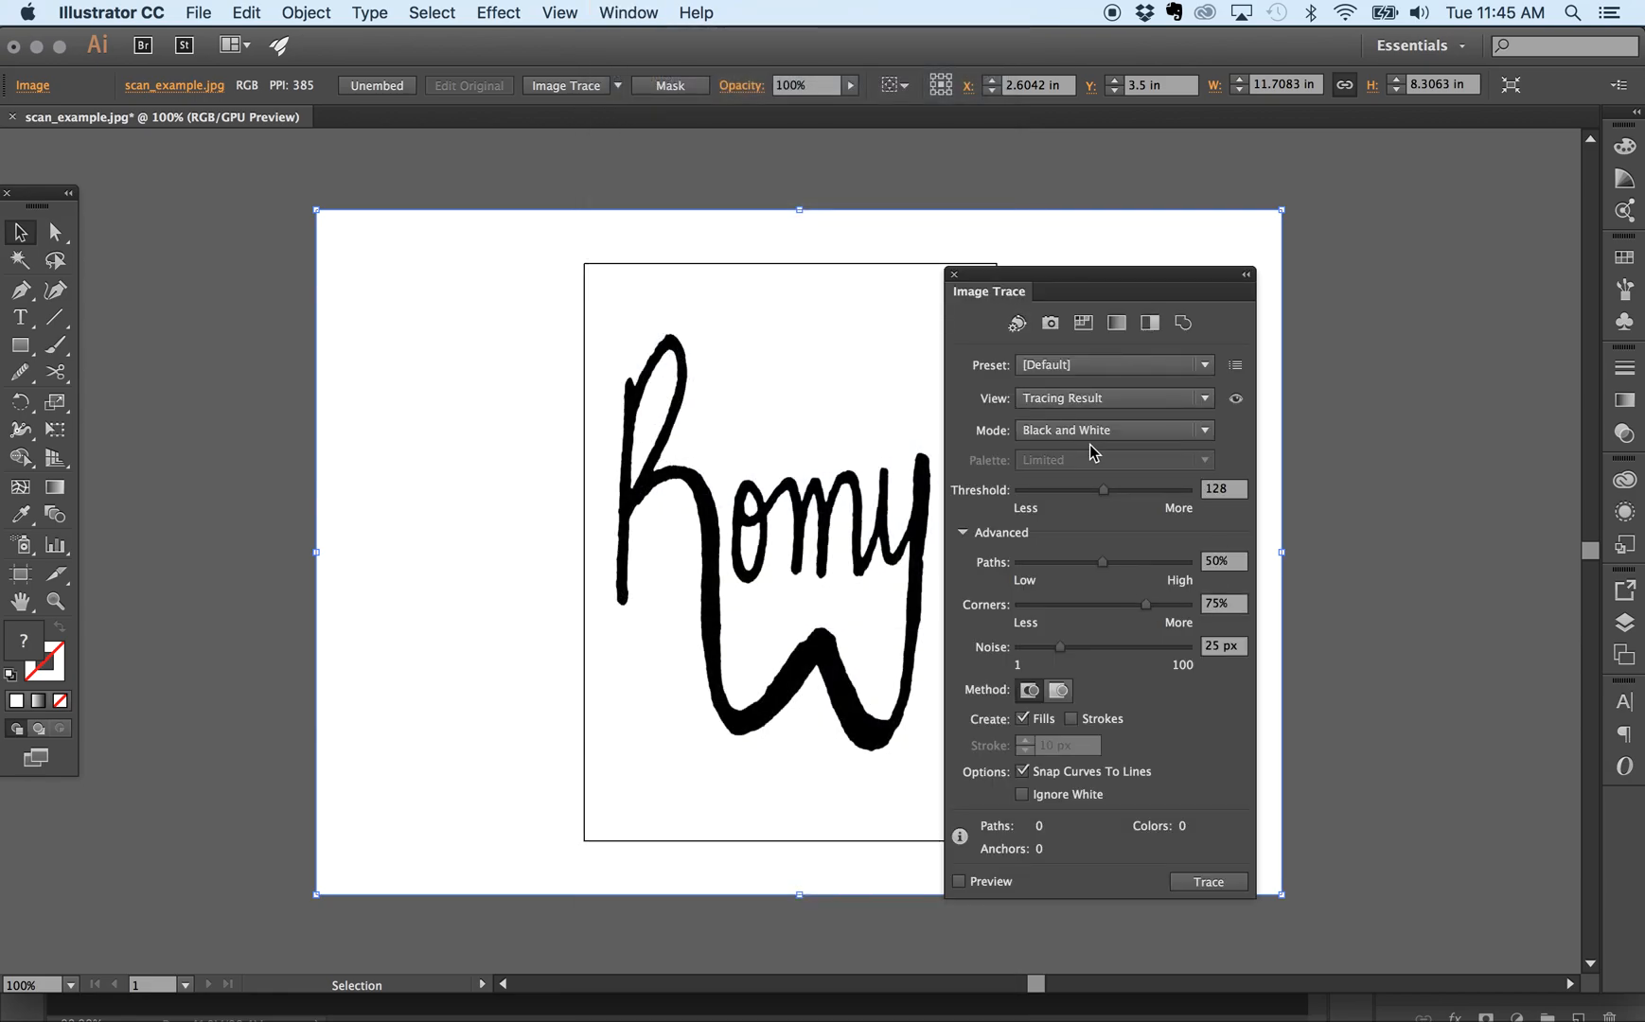
{"action": "left_click_drag", "start_coordinate": [1057, 279], "coordinate": [1289, 233]}
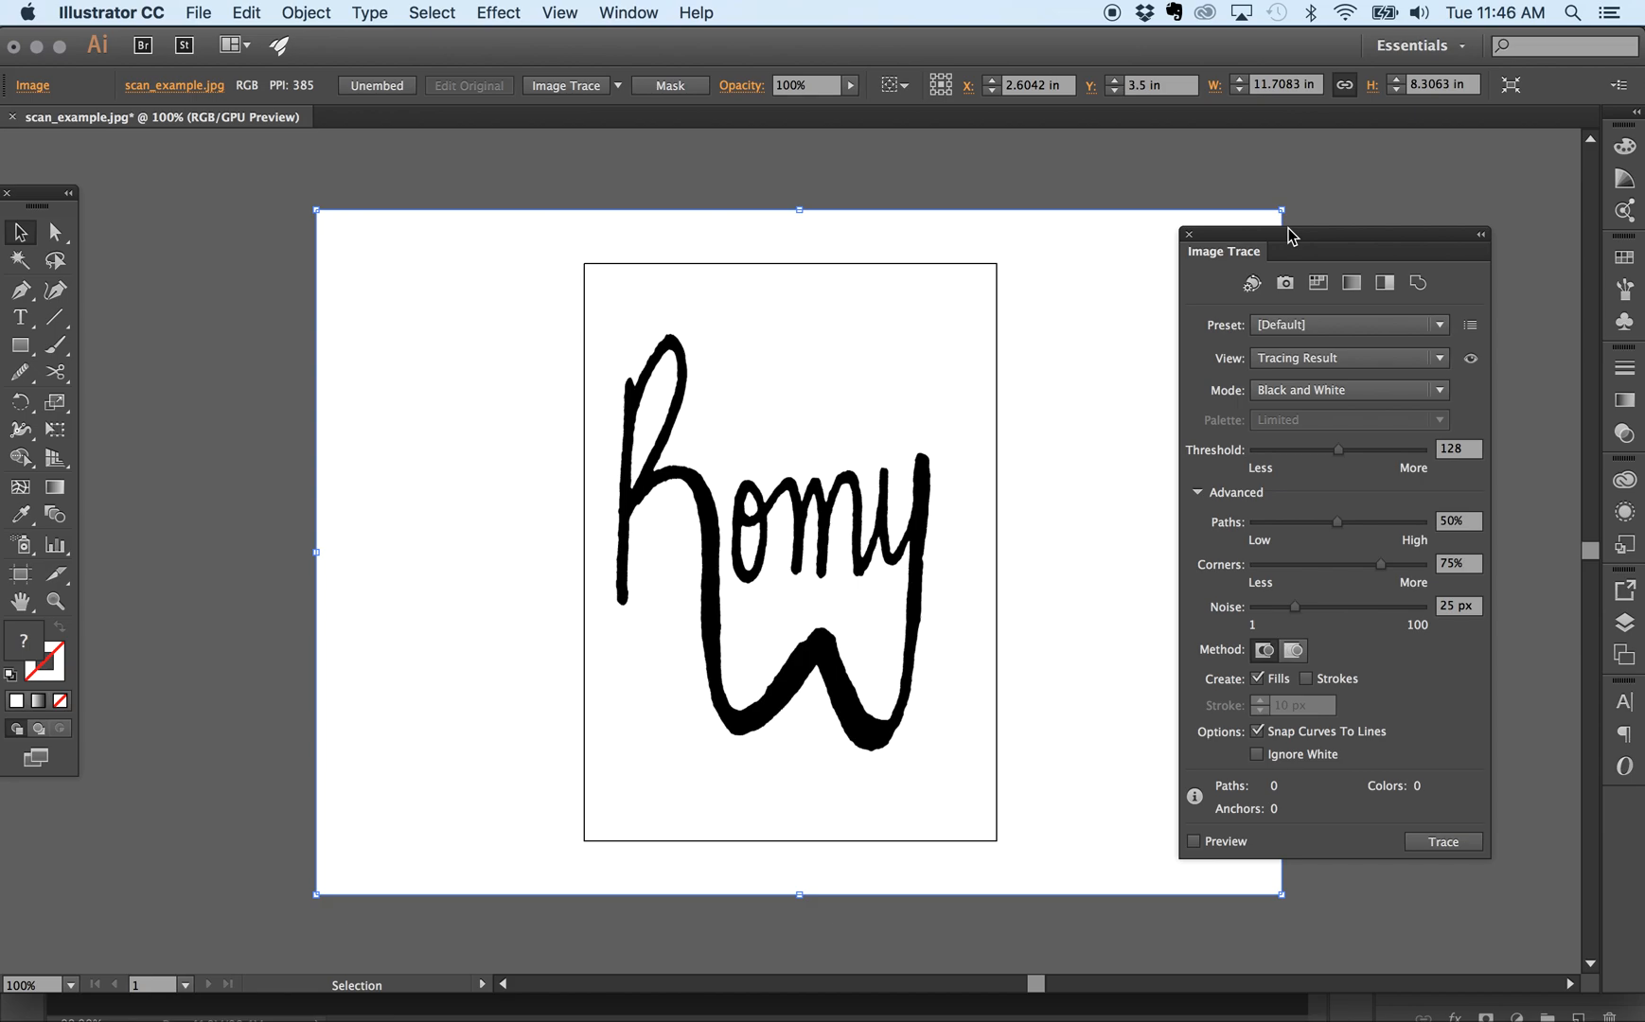
{"action": "left_click_drag", "start_coordinate": [812, 280], "coordinate": [652, 322]}
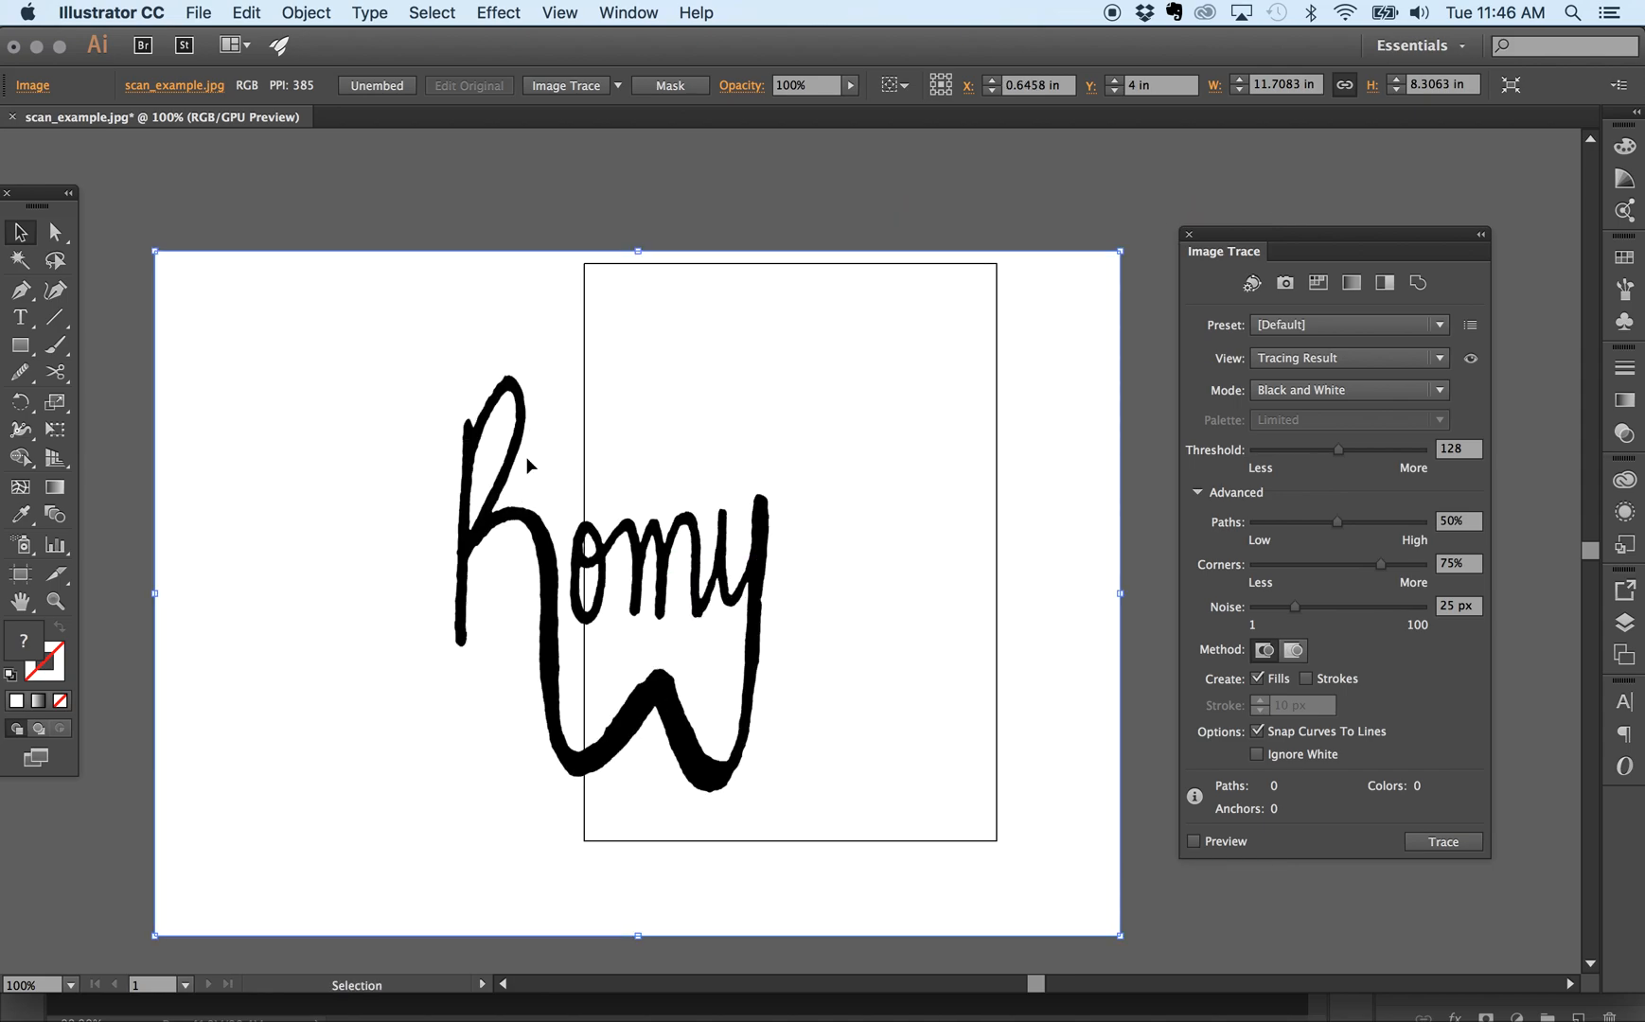
Move the scanned image so its lettering sits over the artboard, at about X 2.6 in, Y 3.11 in
{"action": "left_click_drag", "start_coordinate": [494, 383], "coordinate": [631, 330]}
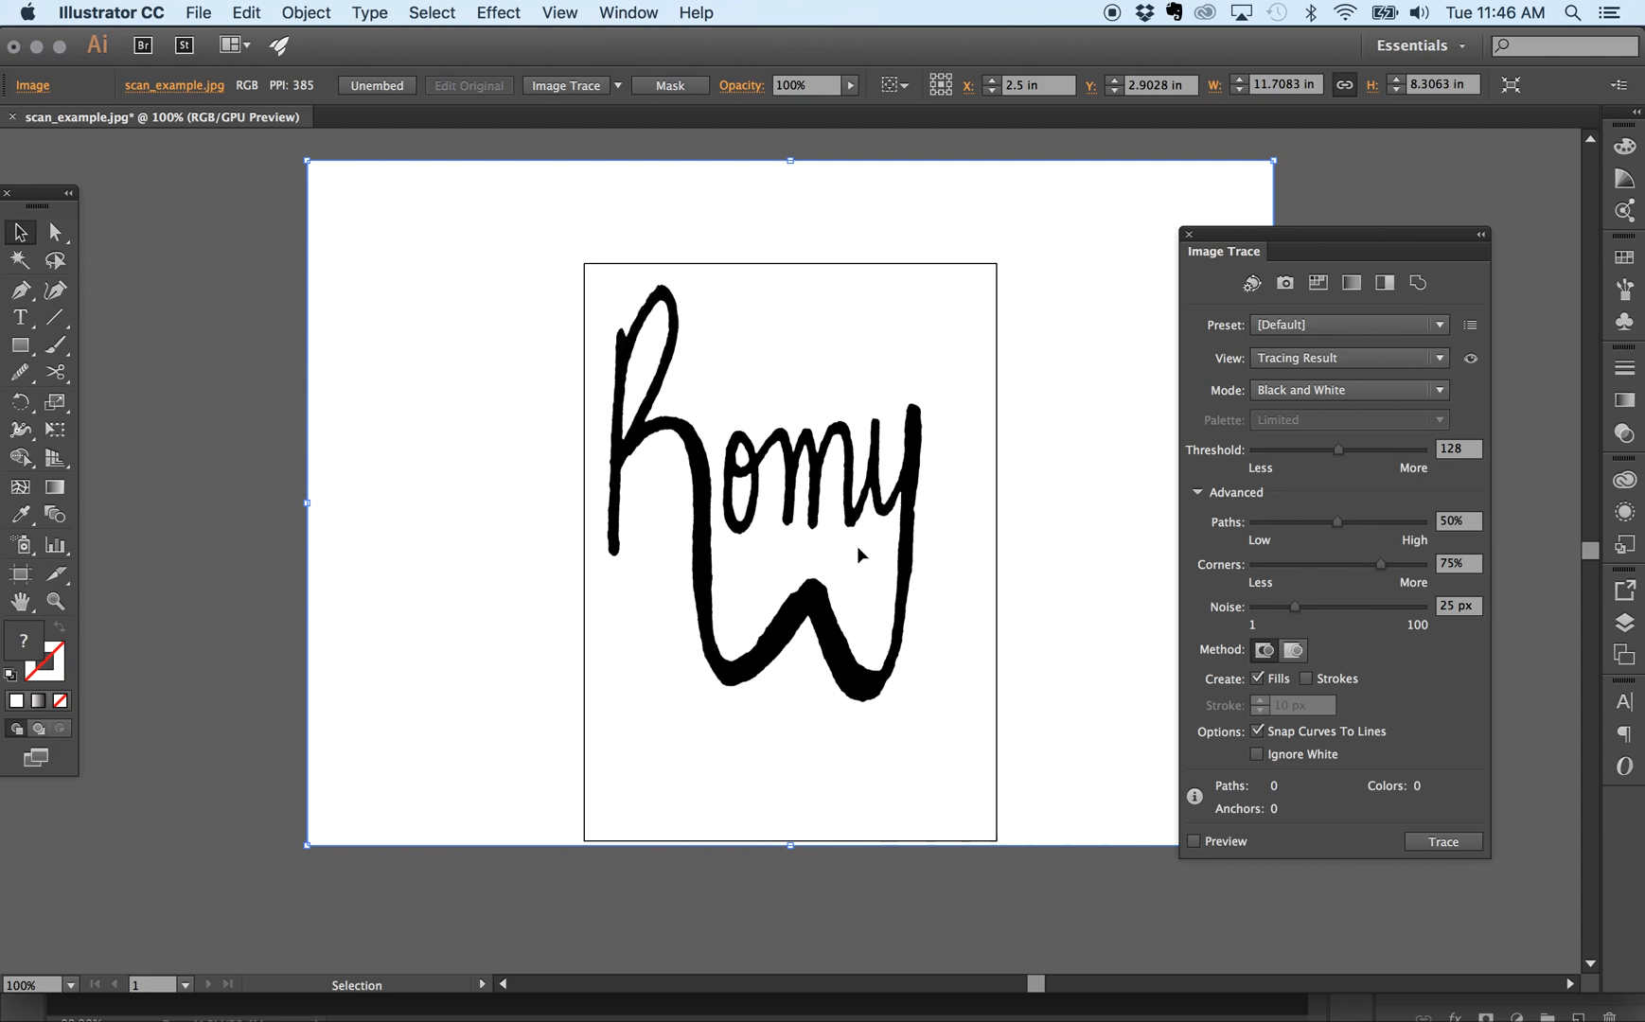
{"action": "left_click_drag", "start_coordinate": [816, 544], "coordinate": [824, 560]}
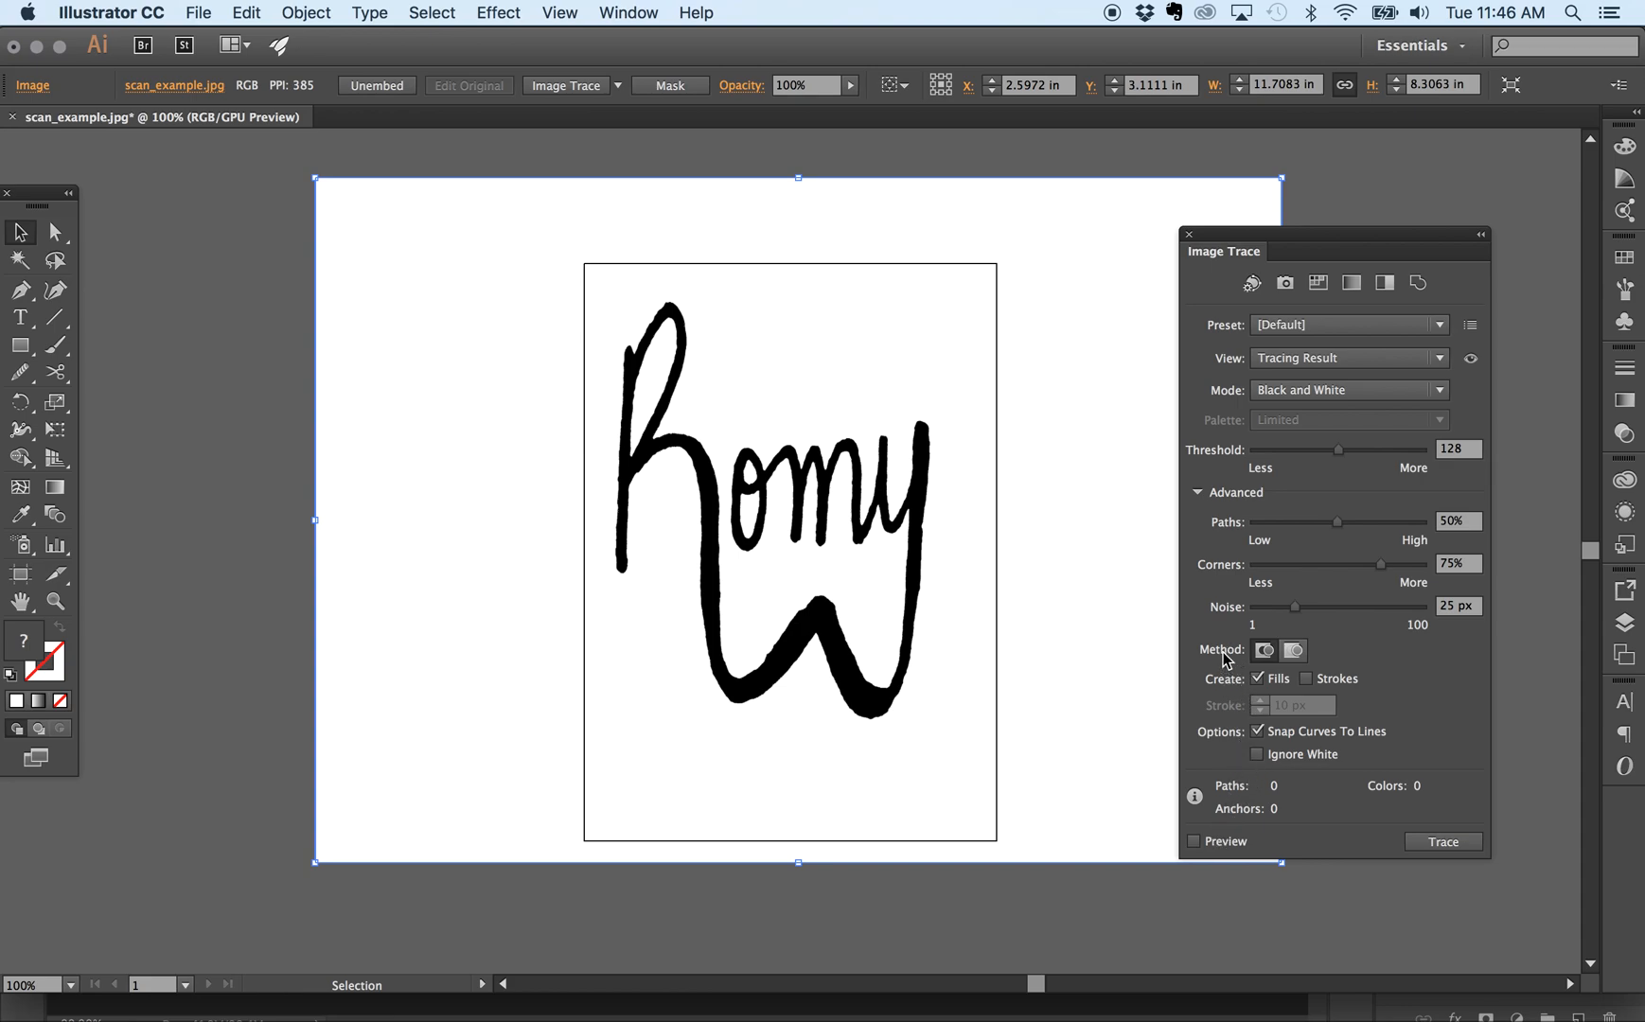
Turn on Ignore White in the advanced trace settings and preview the trace, accepting the large-image tracing prompt
{"action": "left_click", "coordinate": [1197, 493]}
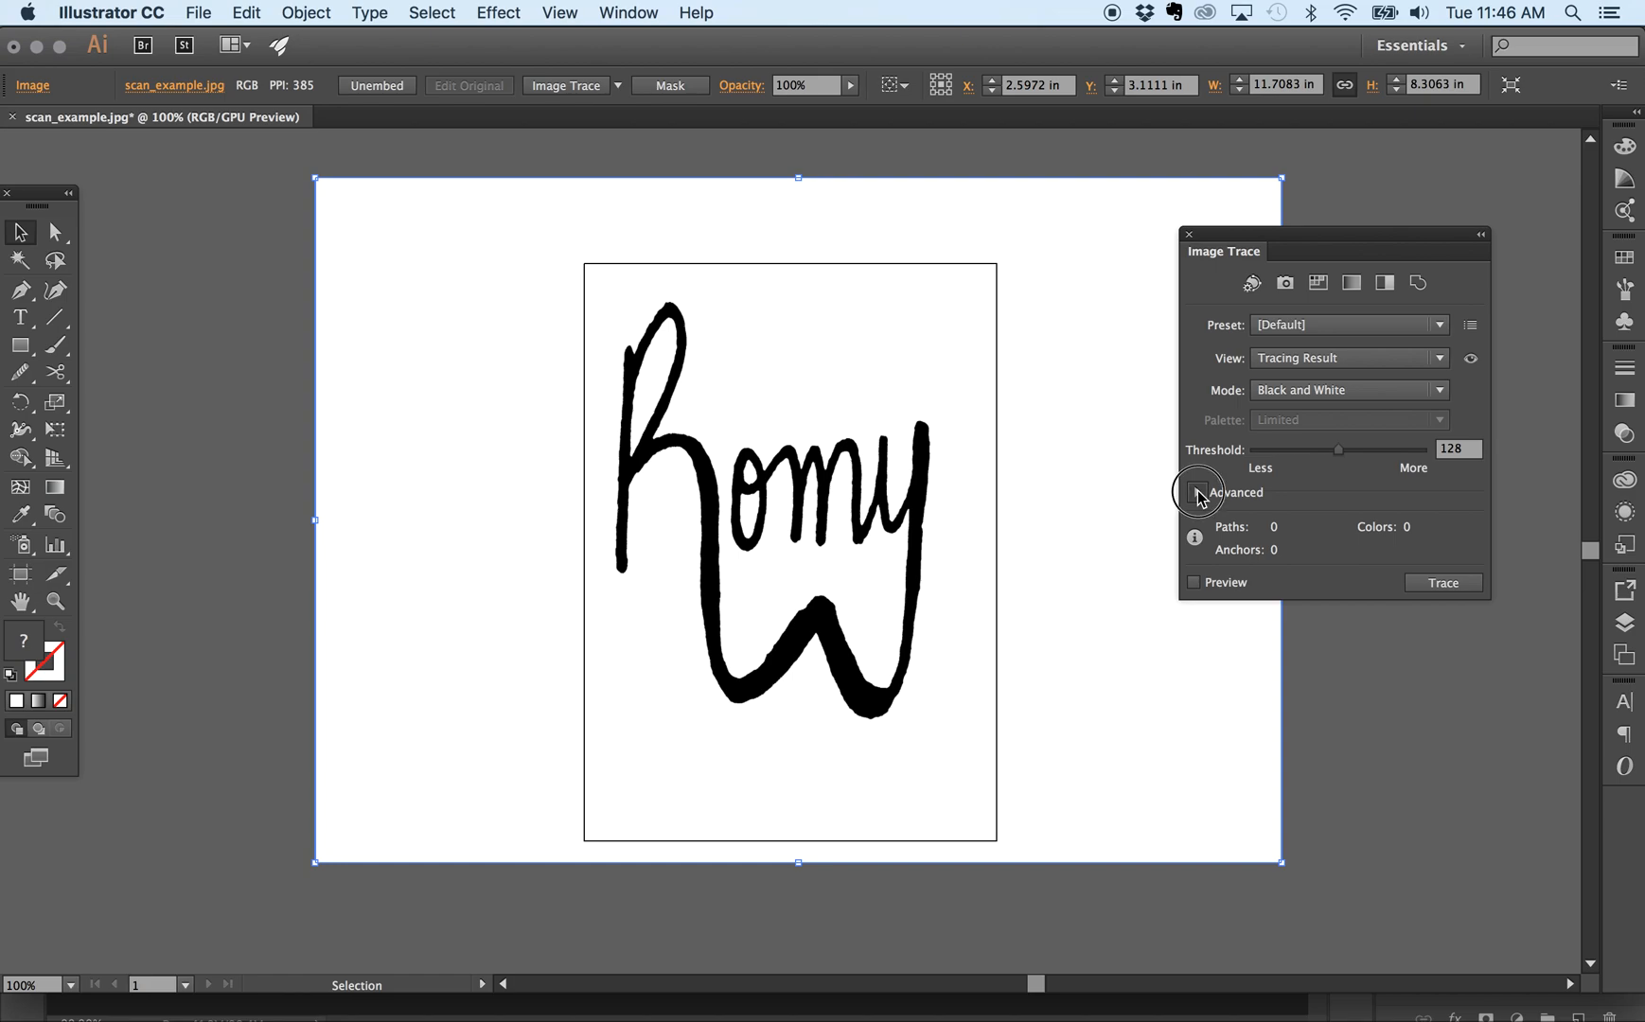
{"action": "left_click", "coordinate": [1197, 492]}
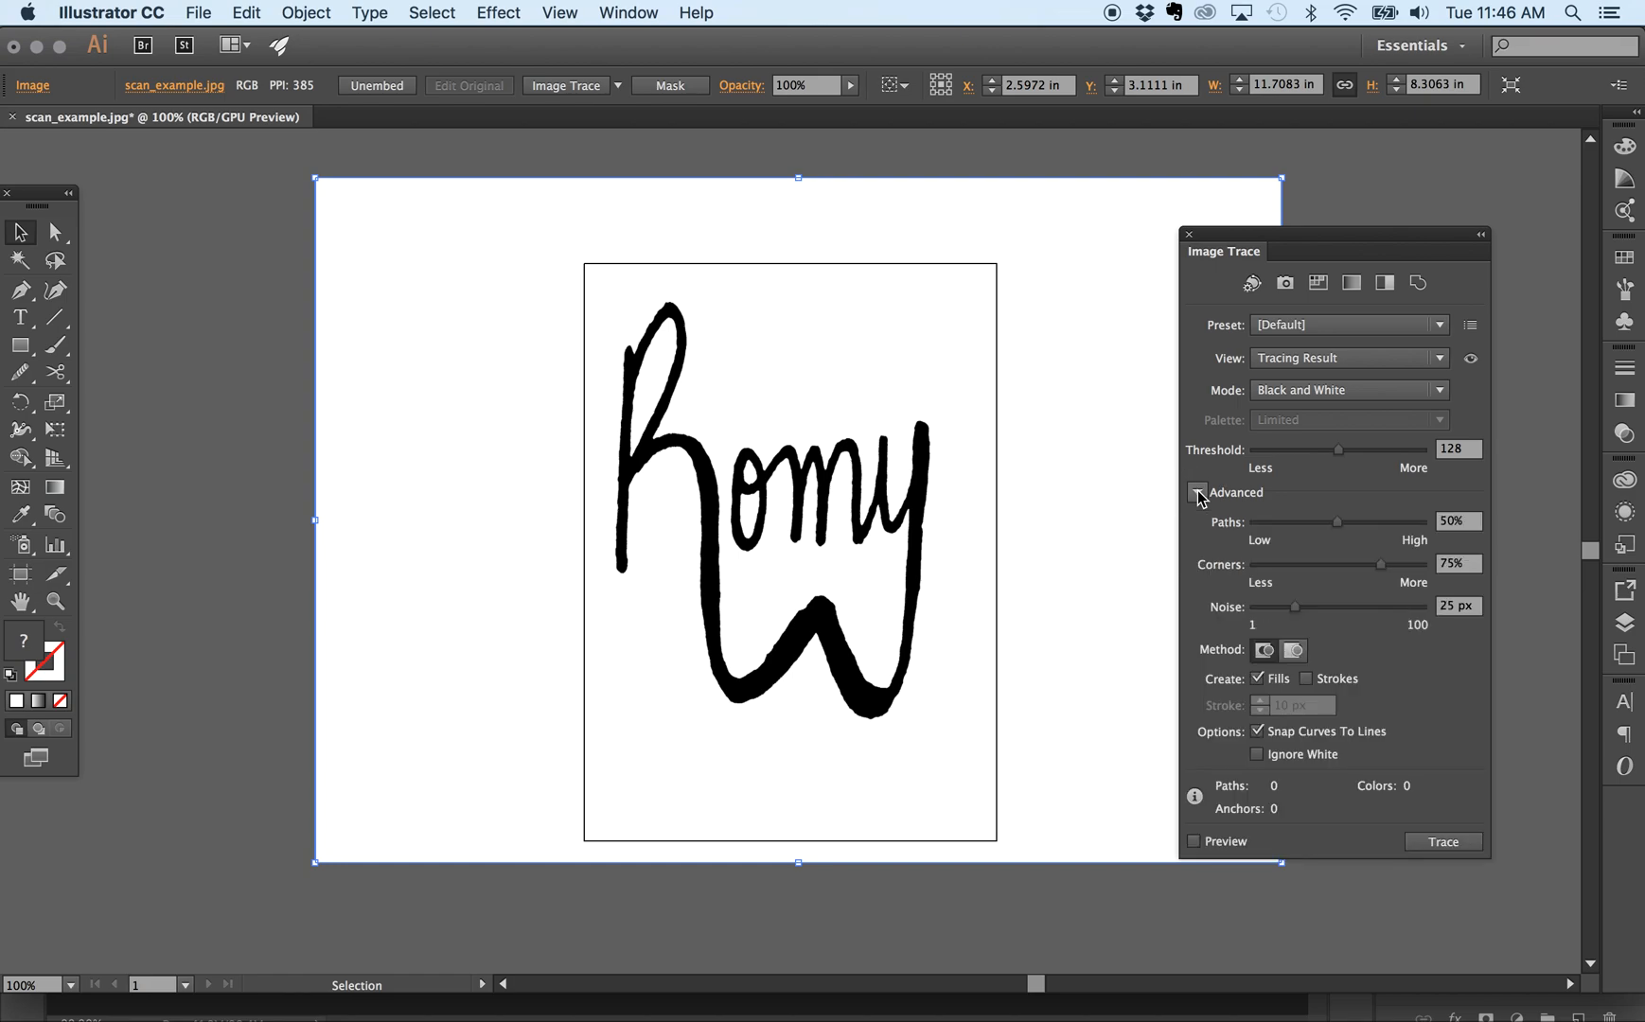
{"action": "left_click", "coordinate": [1257, 755]}
{"action": "left_click", "coordinate": [1194, 841]}
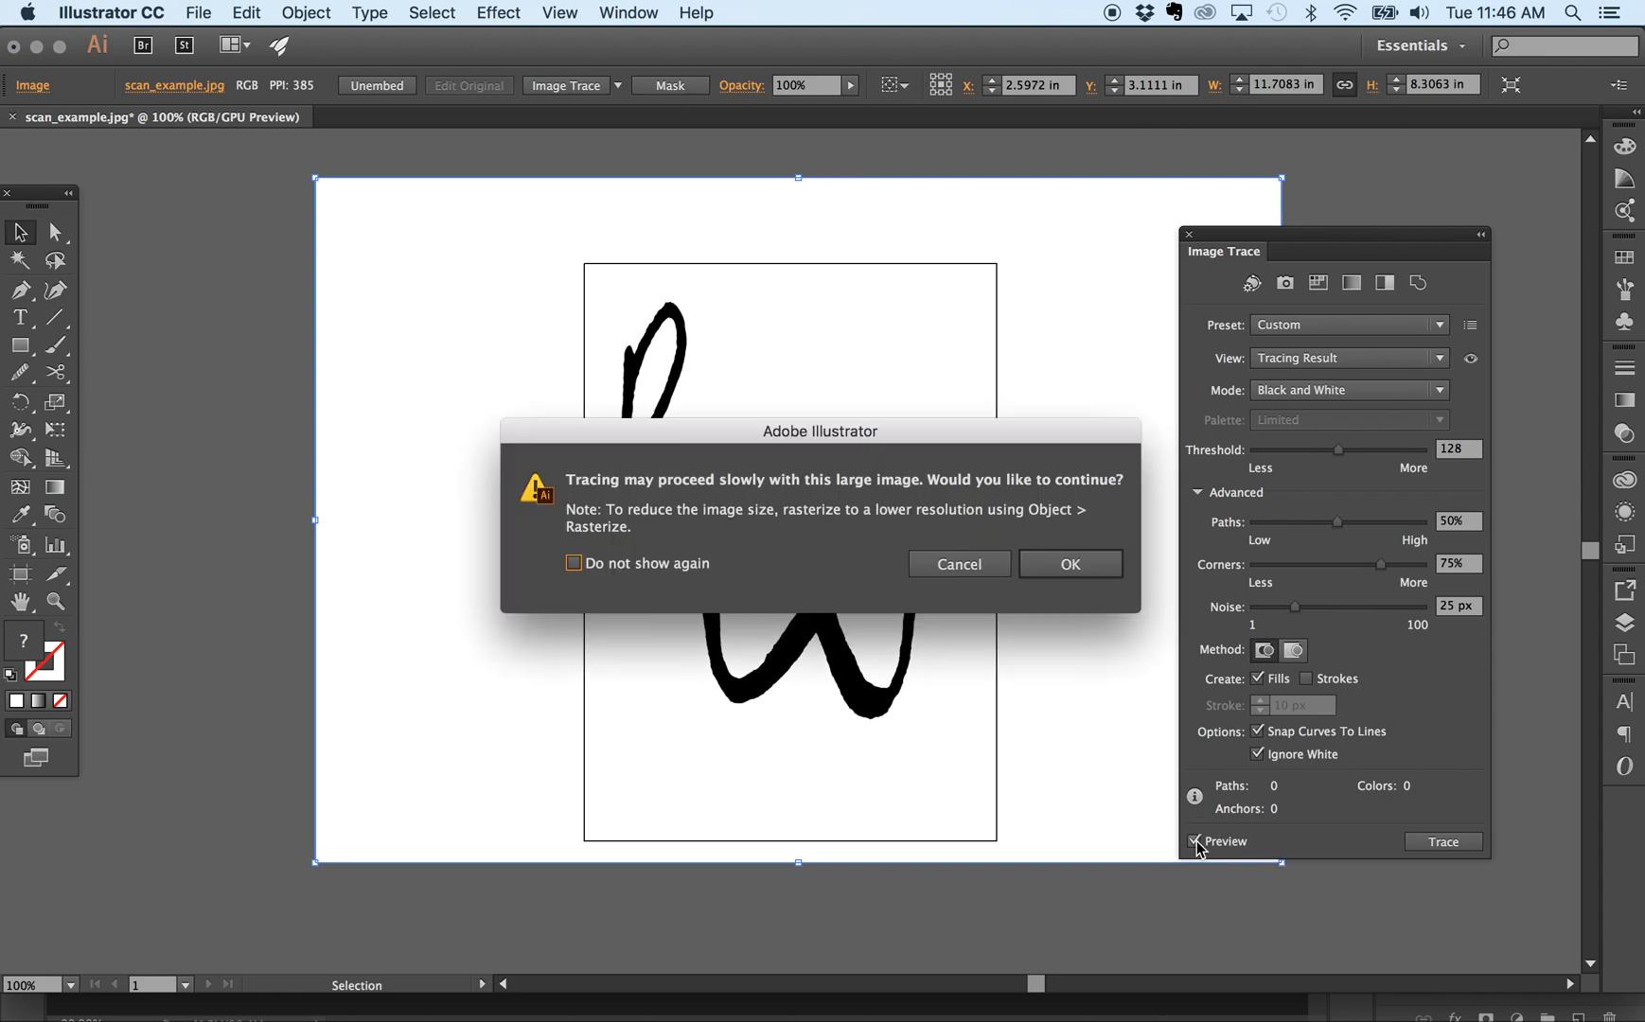
{"action": "left_click", "coordinate": [1065, 568]}
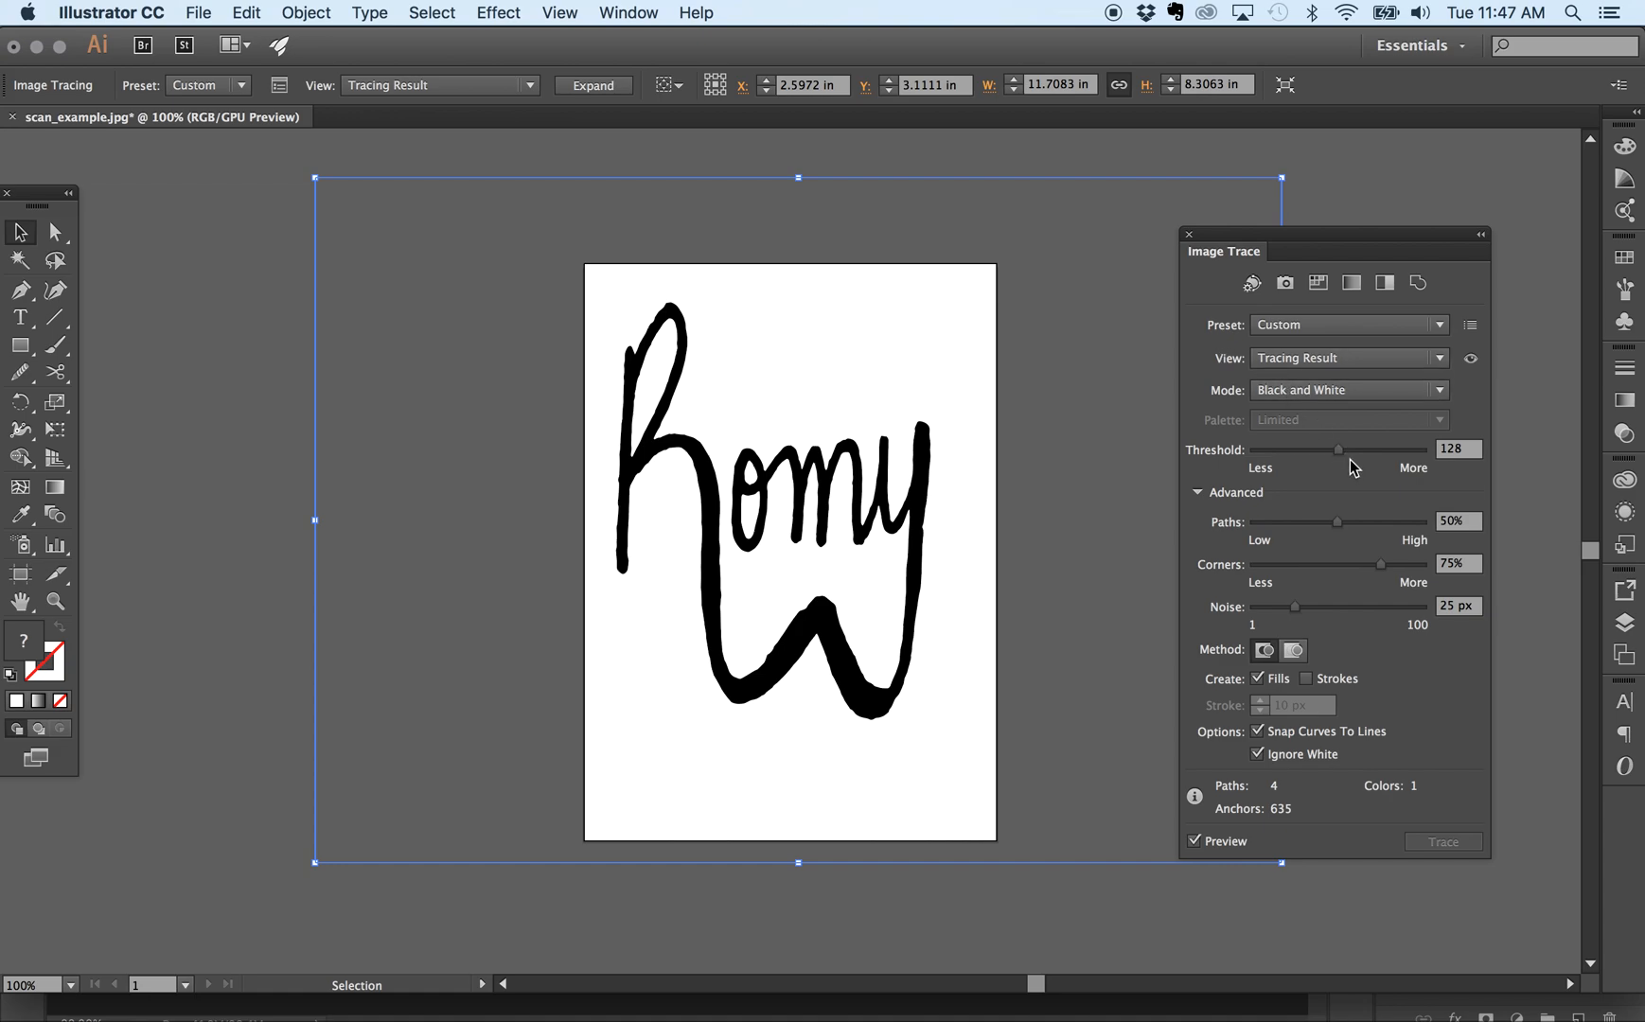
Keep the tracing mode at Black and White and lower the threshold to 123
{"action": "left_click", "coordinate": [1289, 398]}
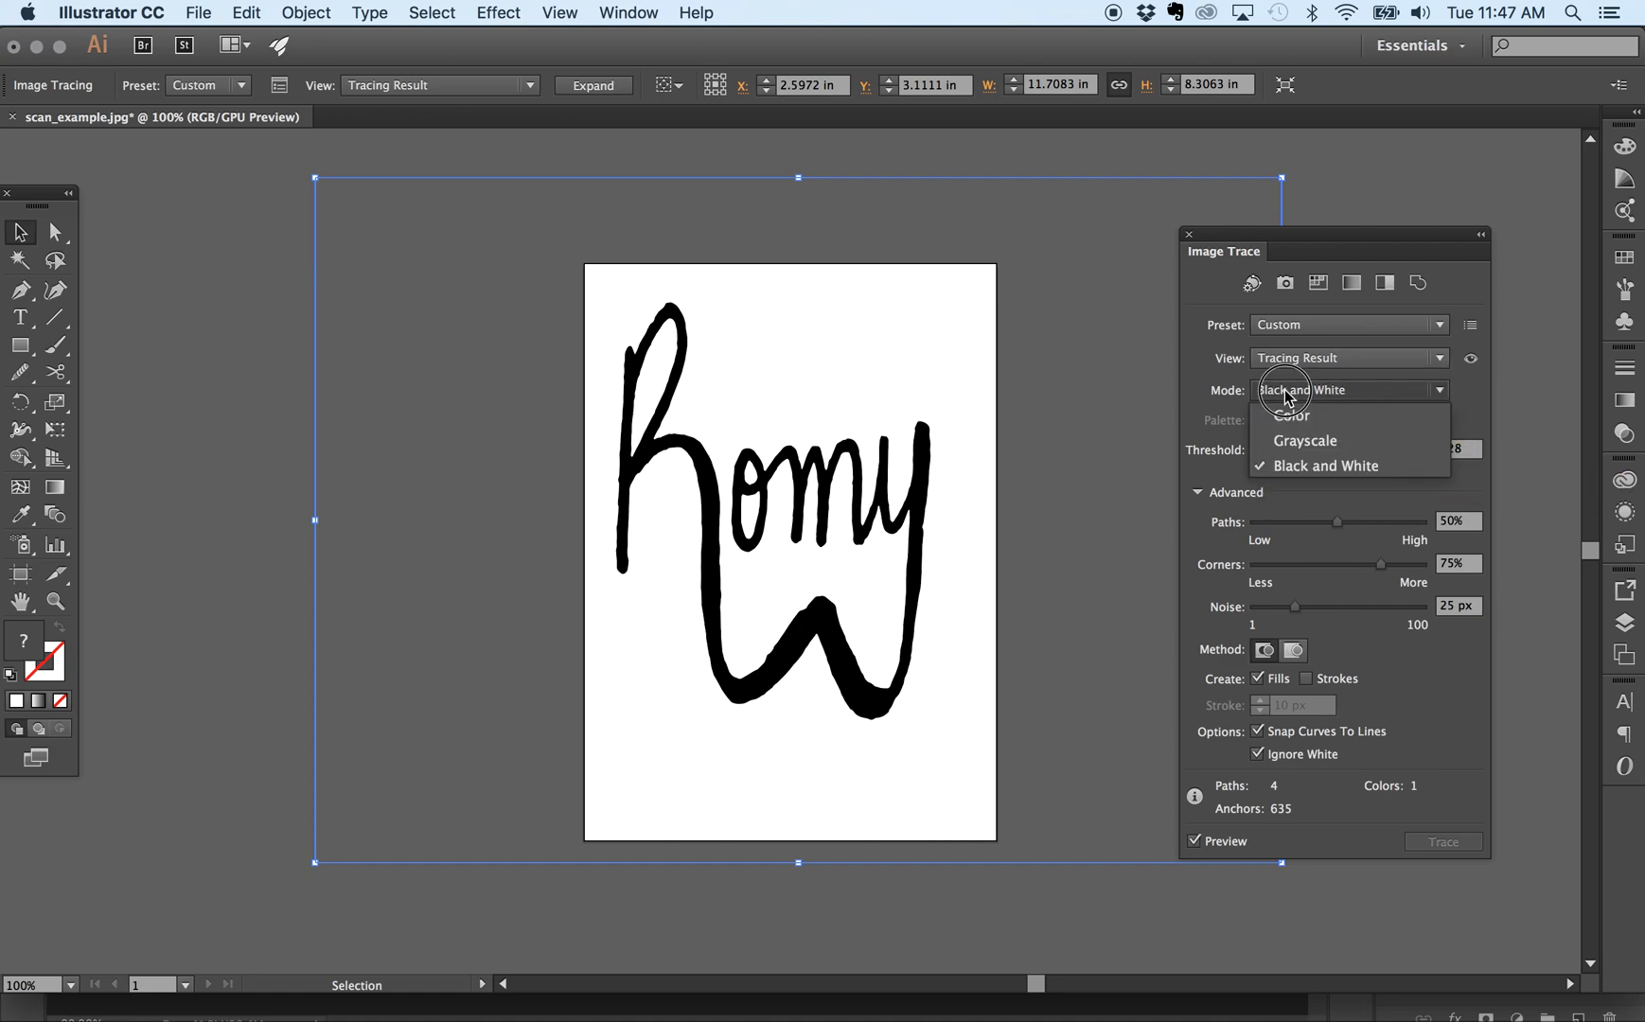
{"action": "left_click", "coordinate": [1304, 464]}
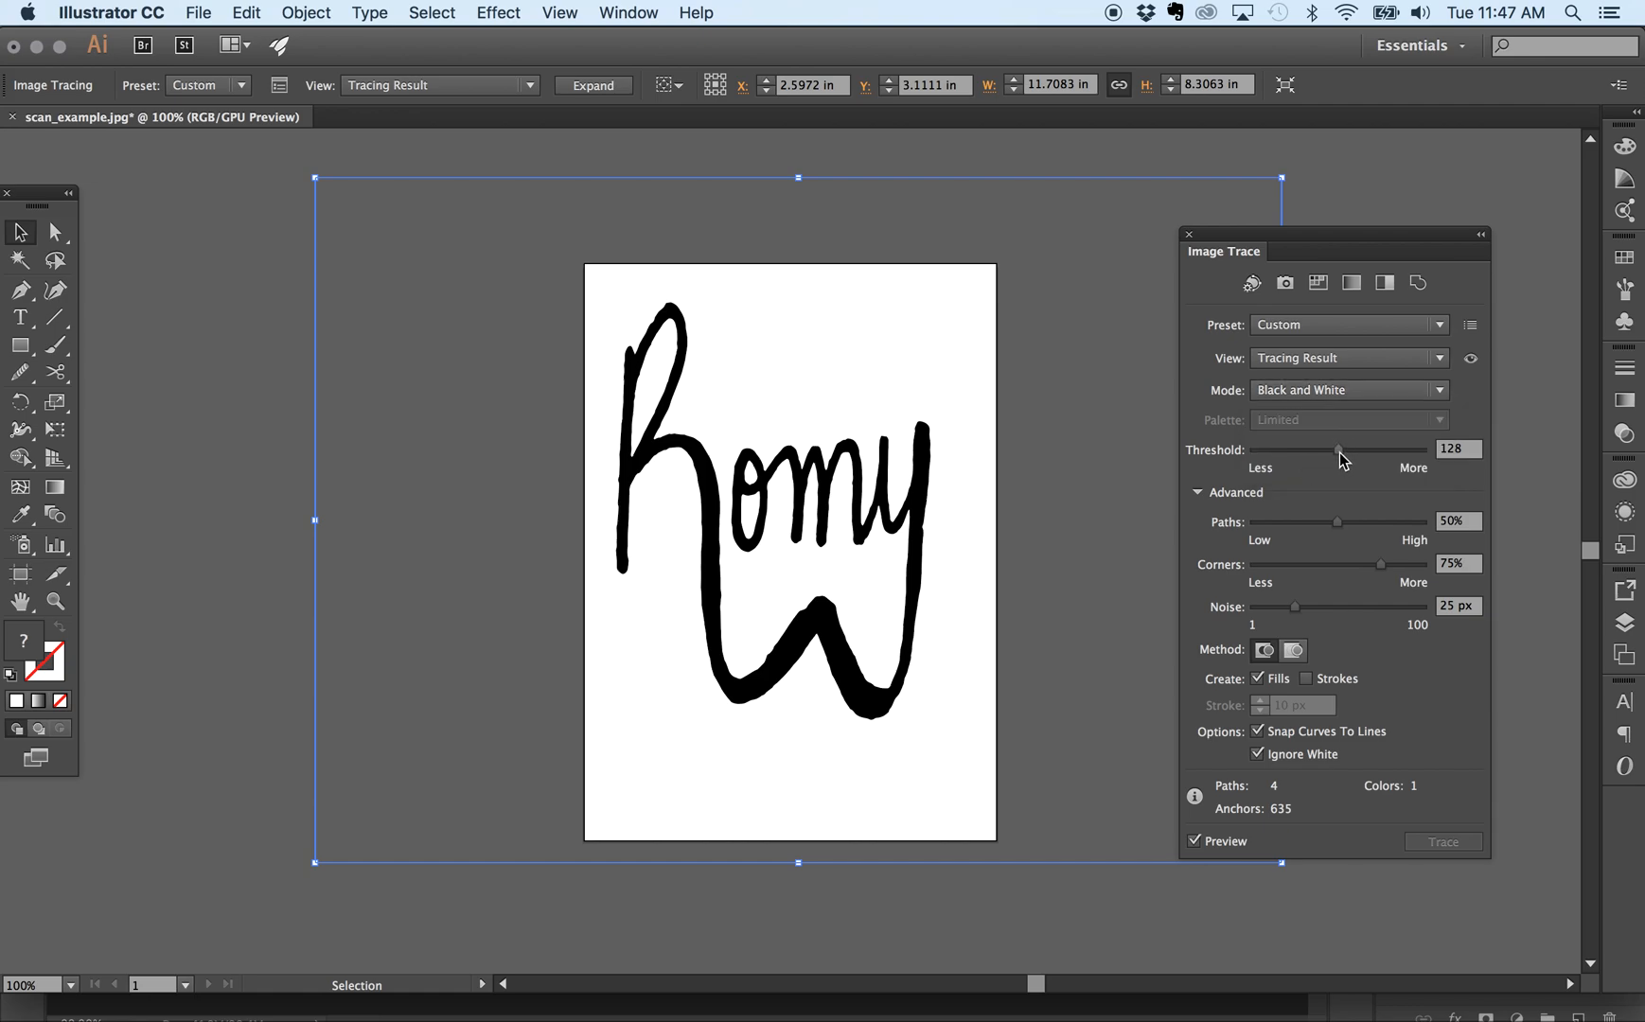
{"action": "left_click", "coordinate": [1338, 451]}
{"action": "mouse_move", "coordinate": [1340, 457]}
{"action": "left_mouse_down"}
{"action": "mouse_move", "coordinate": [1383, 459]}
{"action": "mouse_move", "coordinate": [1338, 460]}
{"action": "left_mouse_up"}
Set the trace's Paths to 52%, Corners to 40% and Noise to 14 px
{"action": "left_click", "coordinate": [1340, 532]}
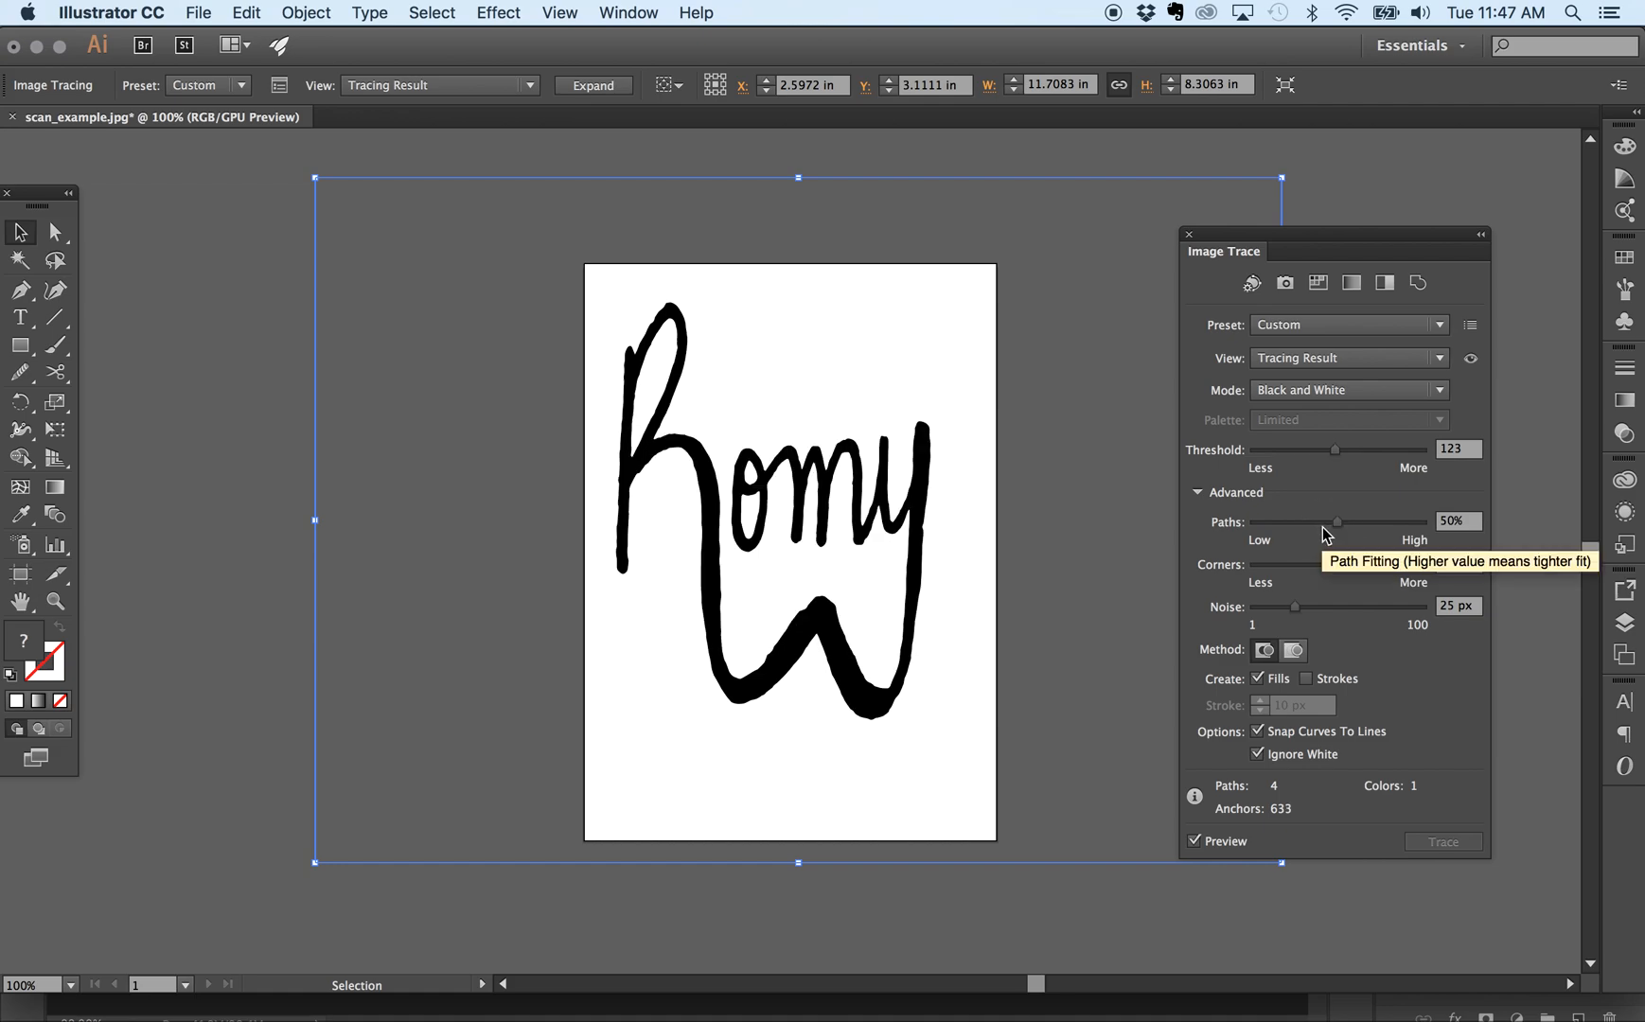
{"action": "left_click_drag", "start_coordinate": [1338, 531], "coordinate": [1342, 530]}
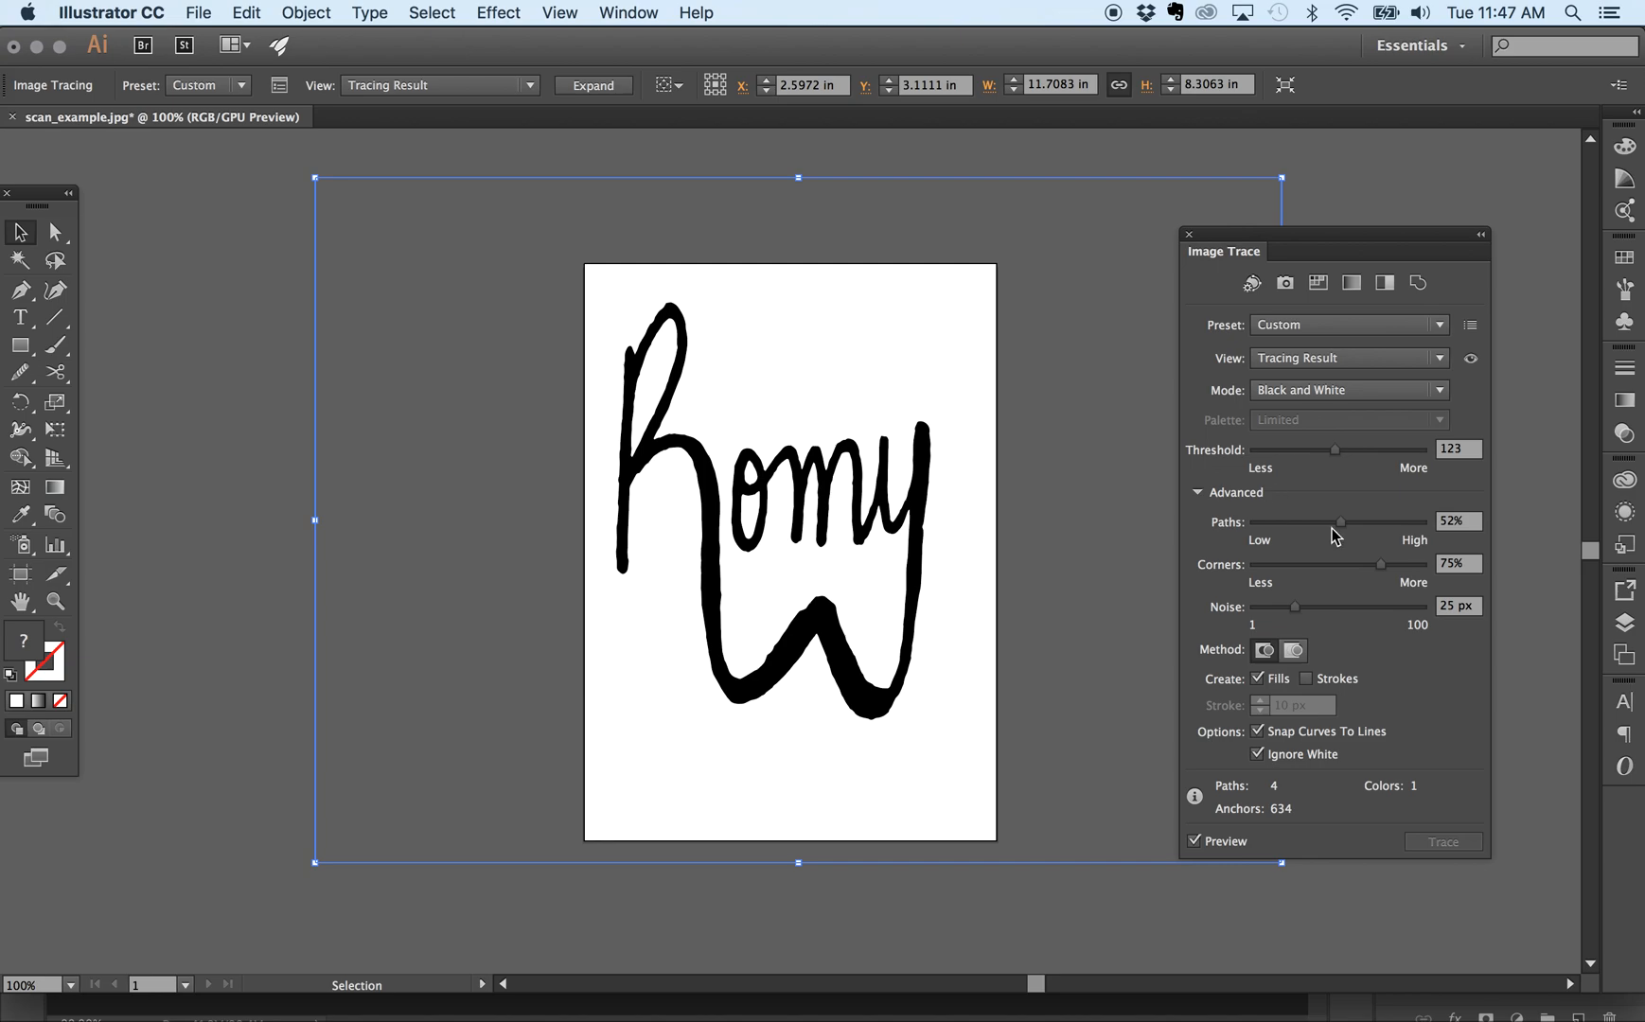
{"action": "left_click_drag", "start_coordinate": [1379, 566], "coordinate": [1323, 573]}
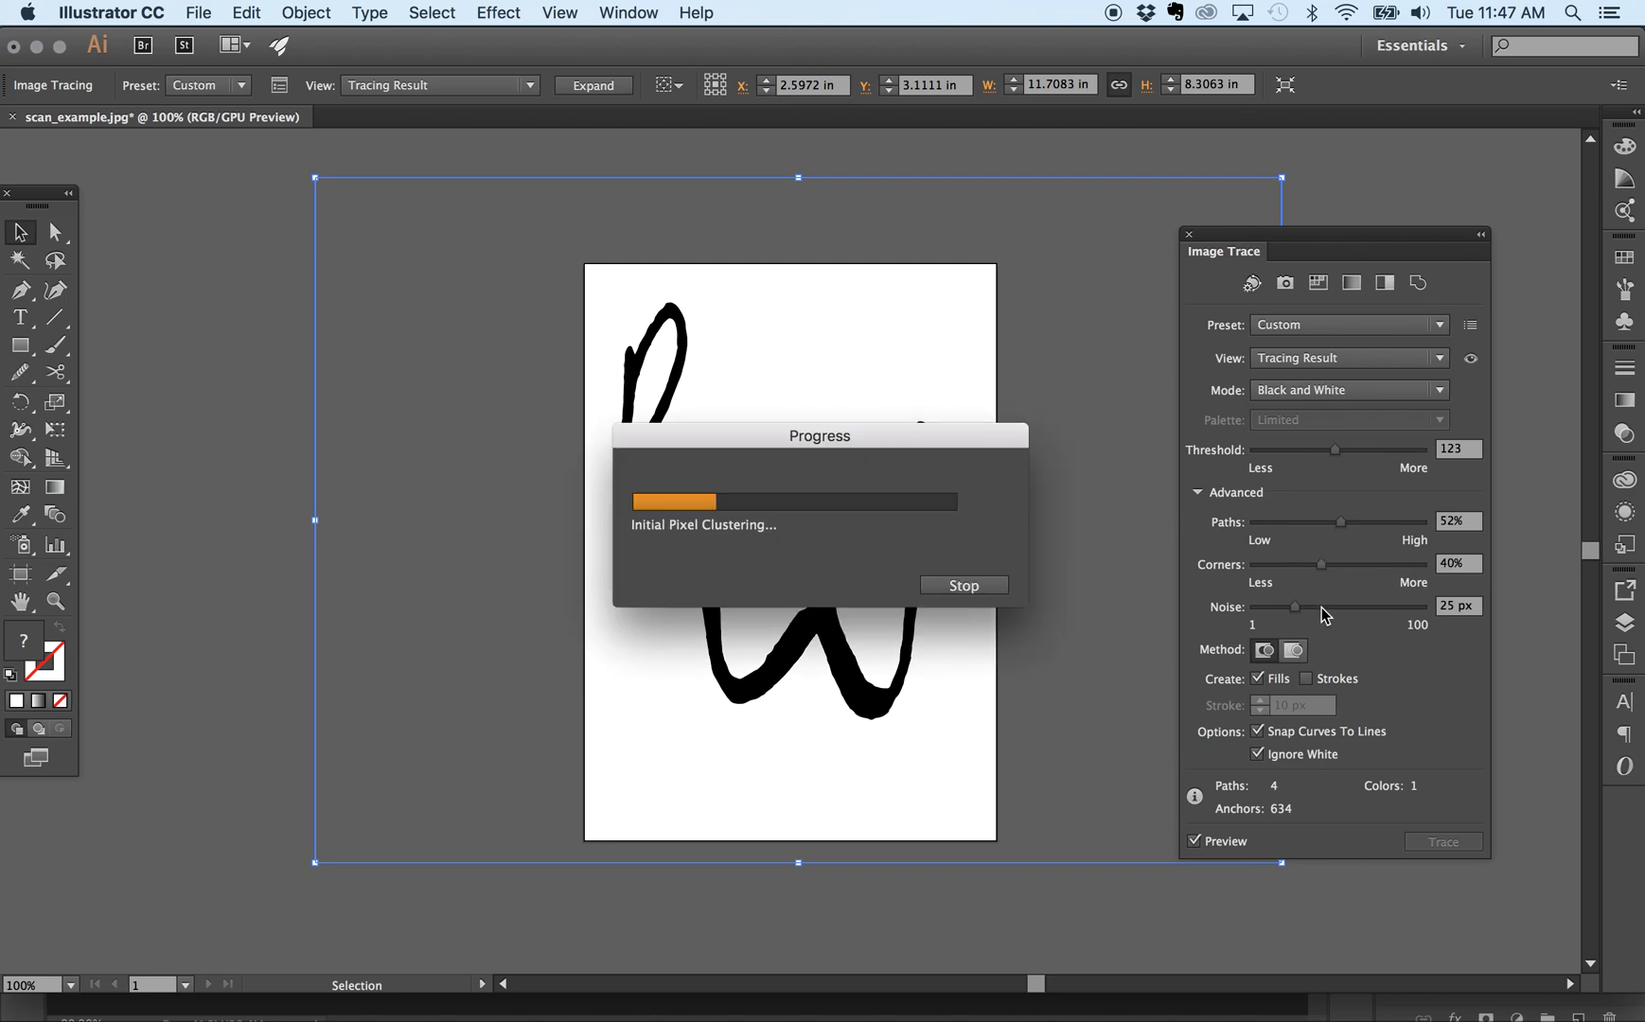
{"action": "left_click", "coordinate": [1295, 609]}
{"action": "left_click_drag", "start_coordinate": [1291, 609], "coordinate": [1273, 608]}
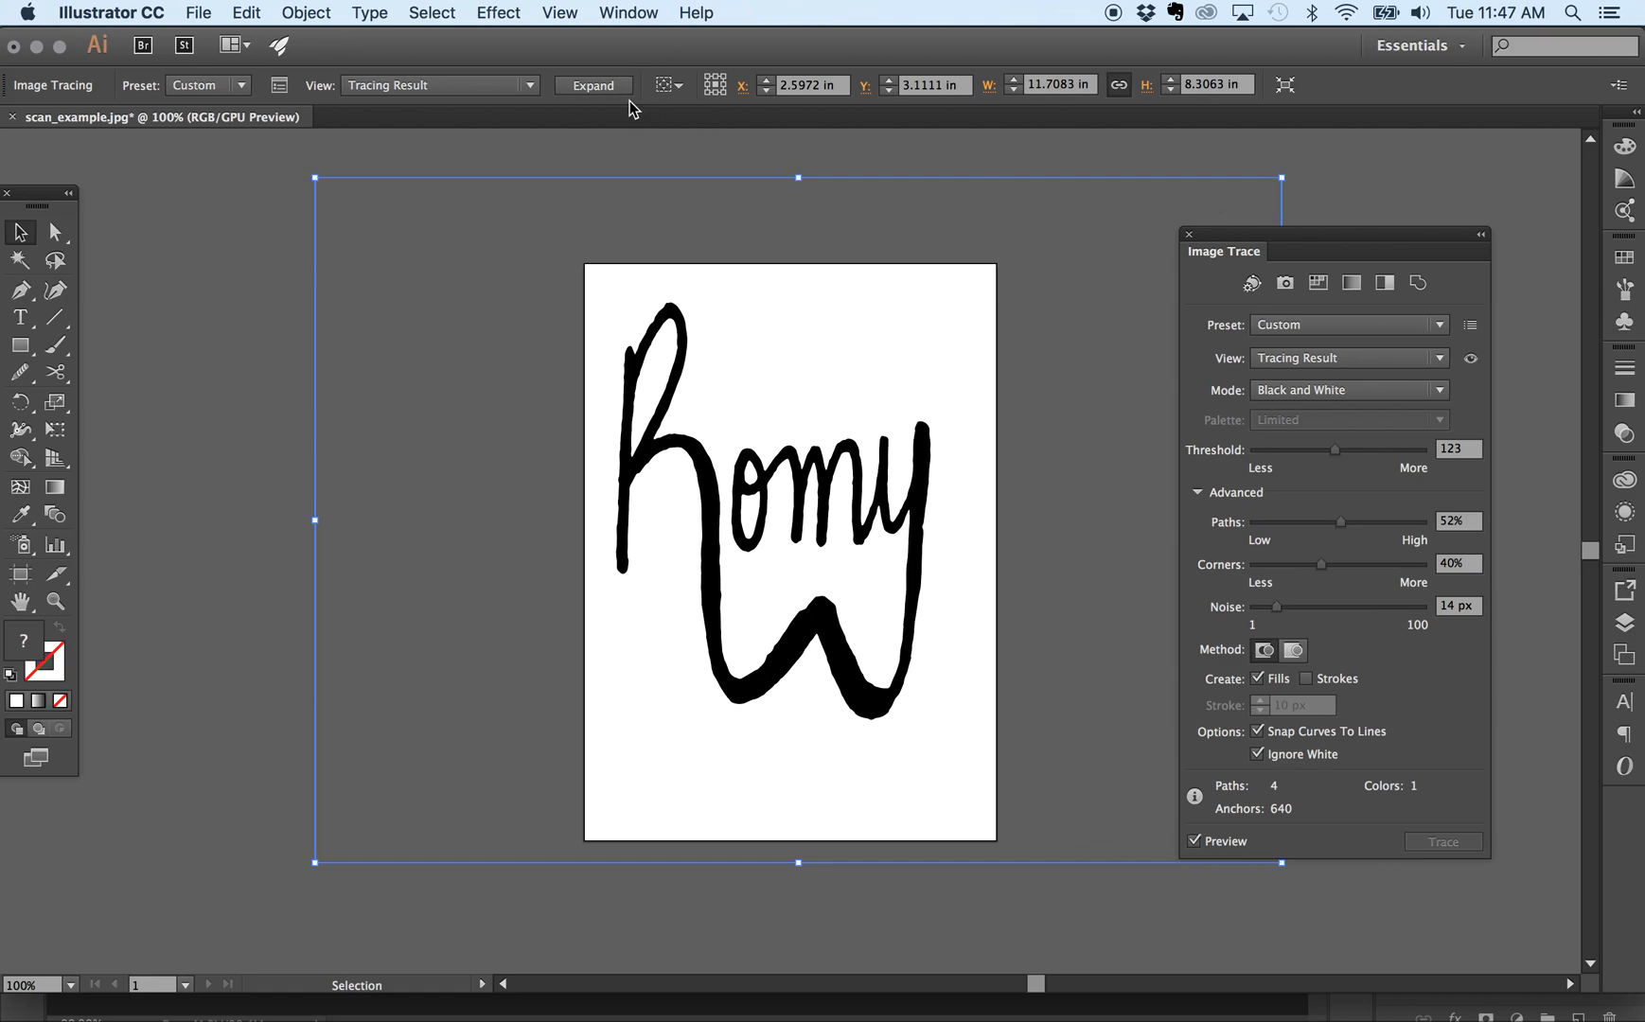
Expand the tracing result into editable vector paths and close the Image Trace settings
{"action": "left_click", "coordinate": [570, 88]}
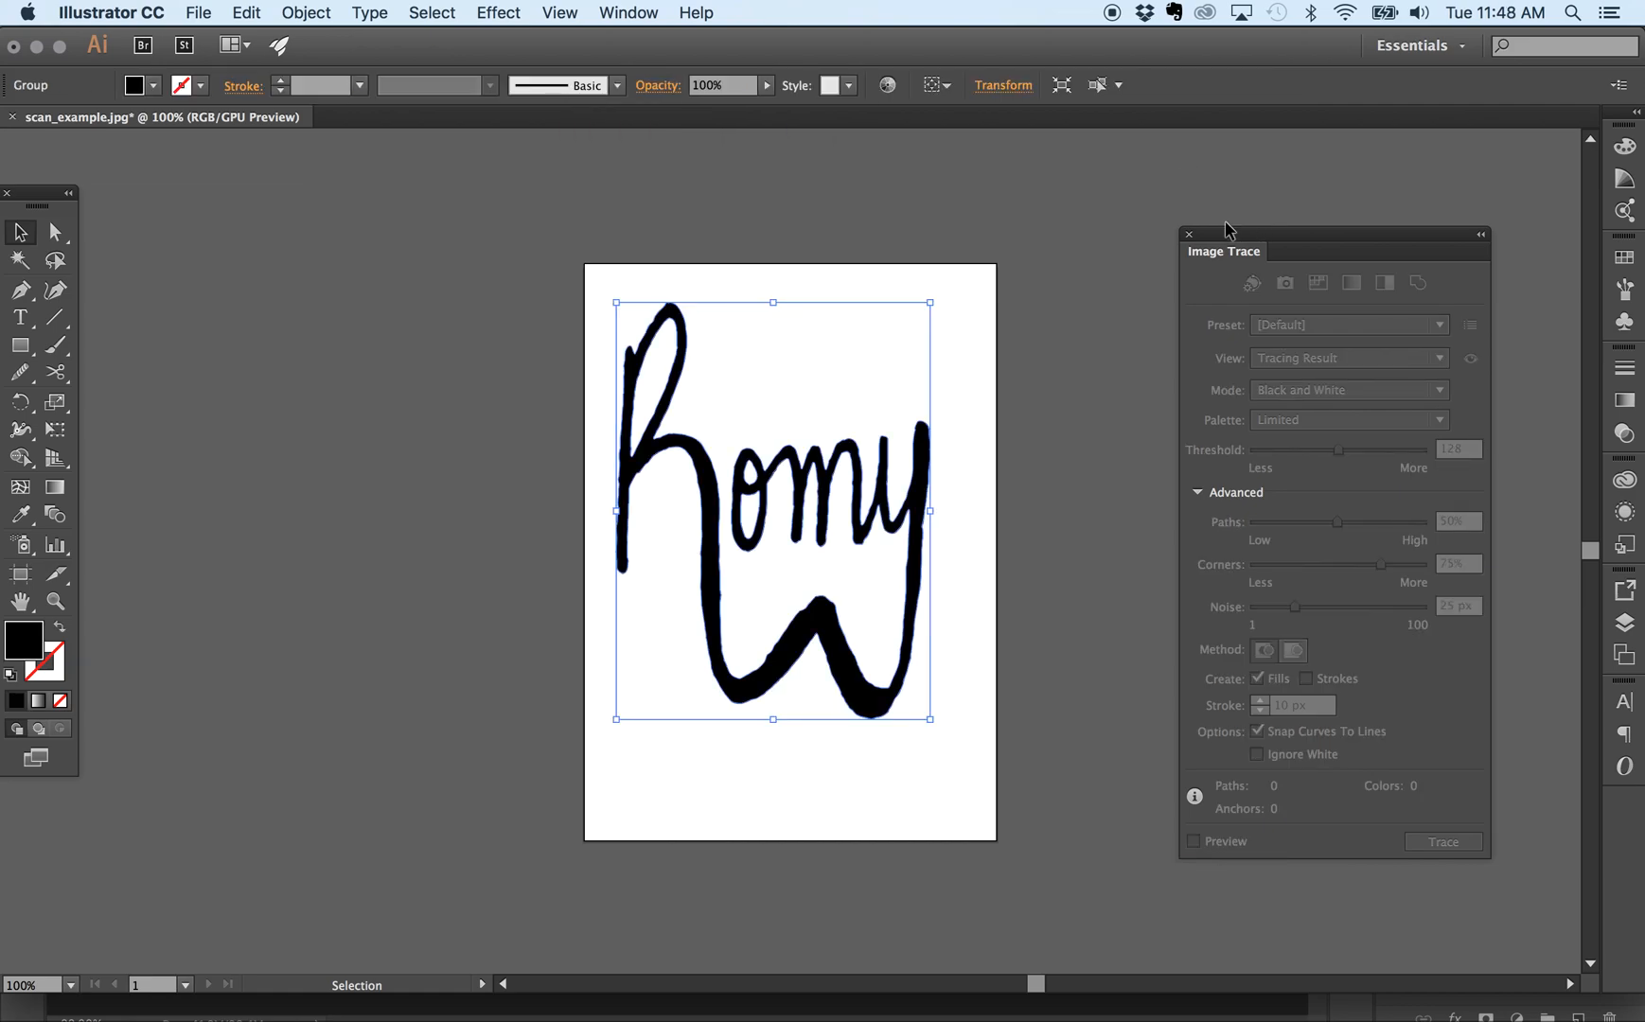
{"action": "left_click", "coordinate": [1189, 235]}
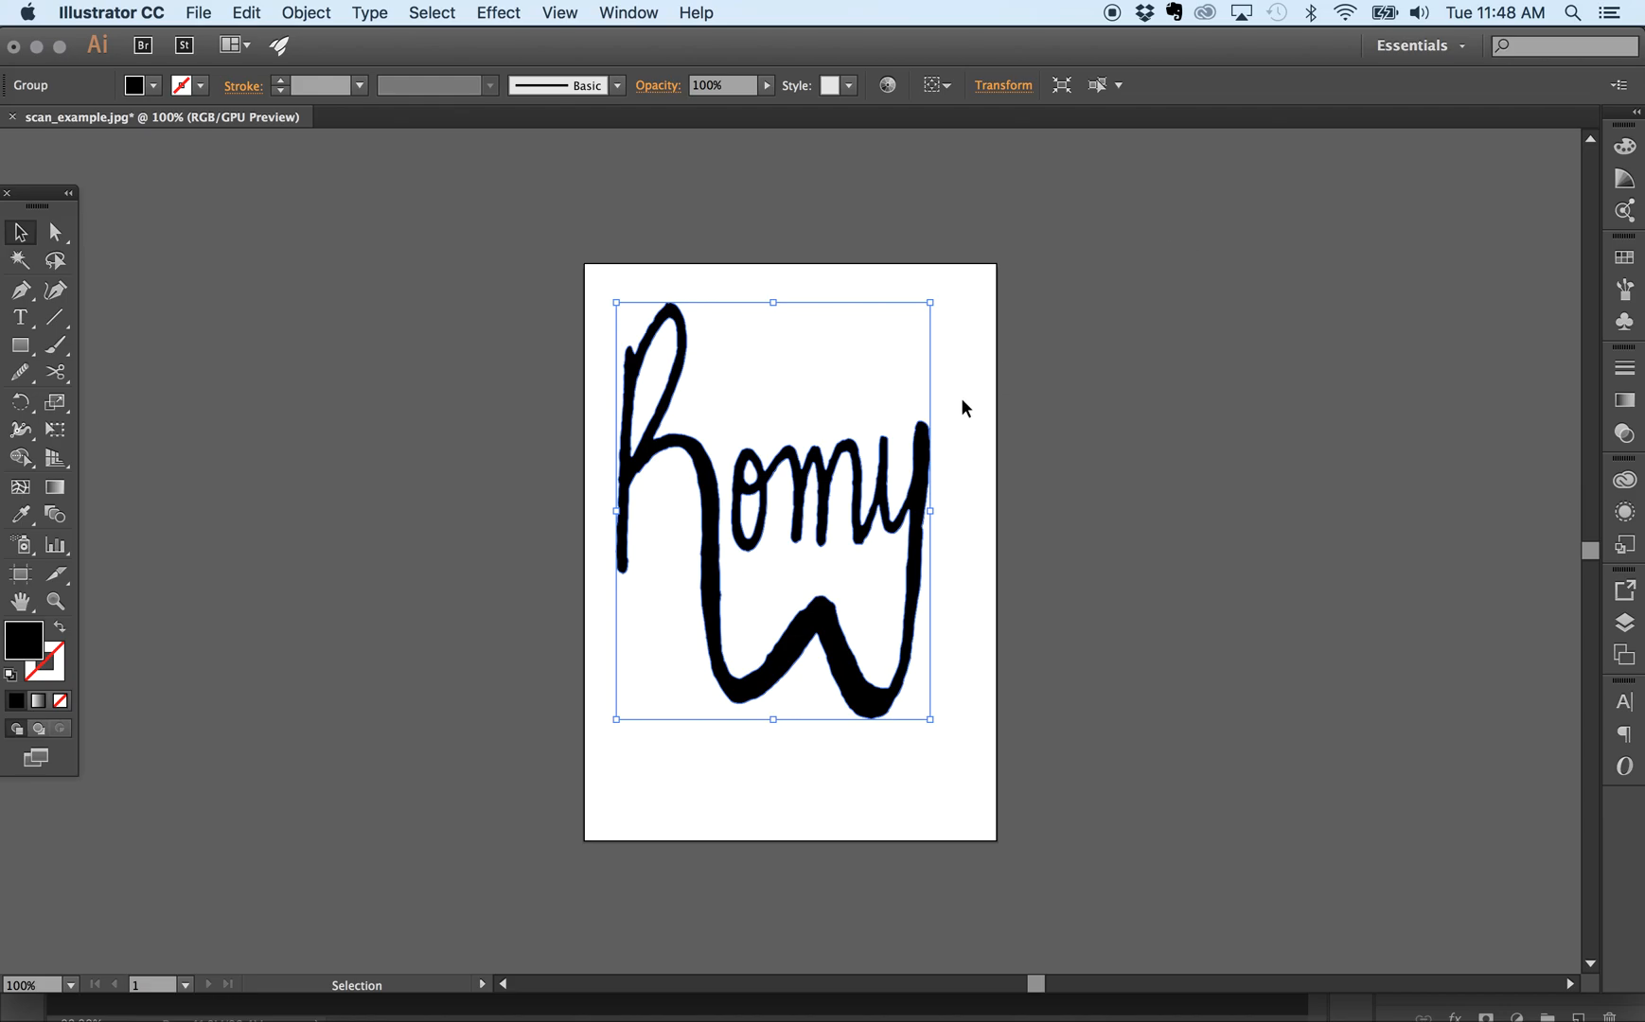
Isolate the lettering's compound path inside its group and select an anchor point atop the first letter's stem with Direct Selection
{"action": "key", "text": "super+equal"}
{"action": "key", "text": "super+equal"}
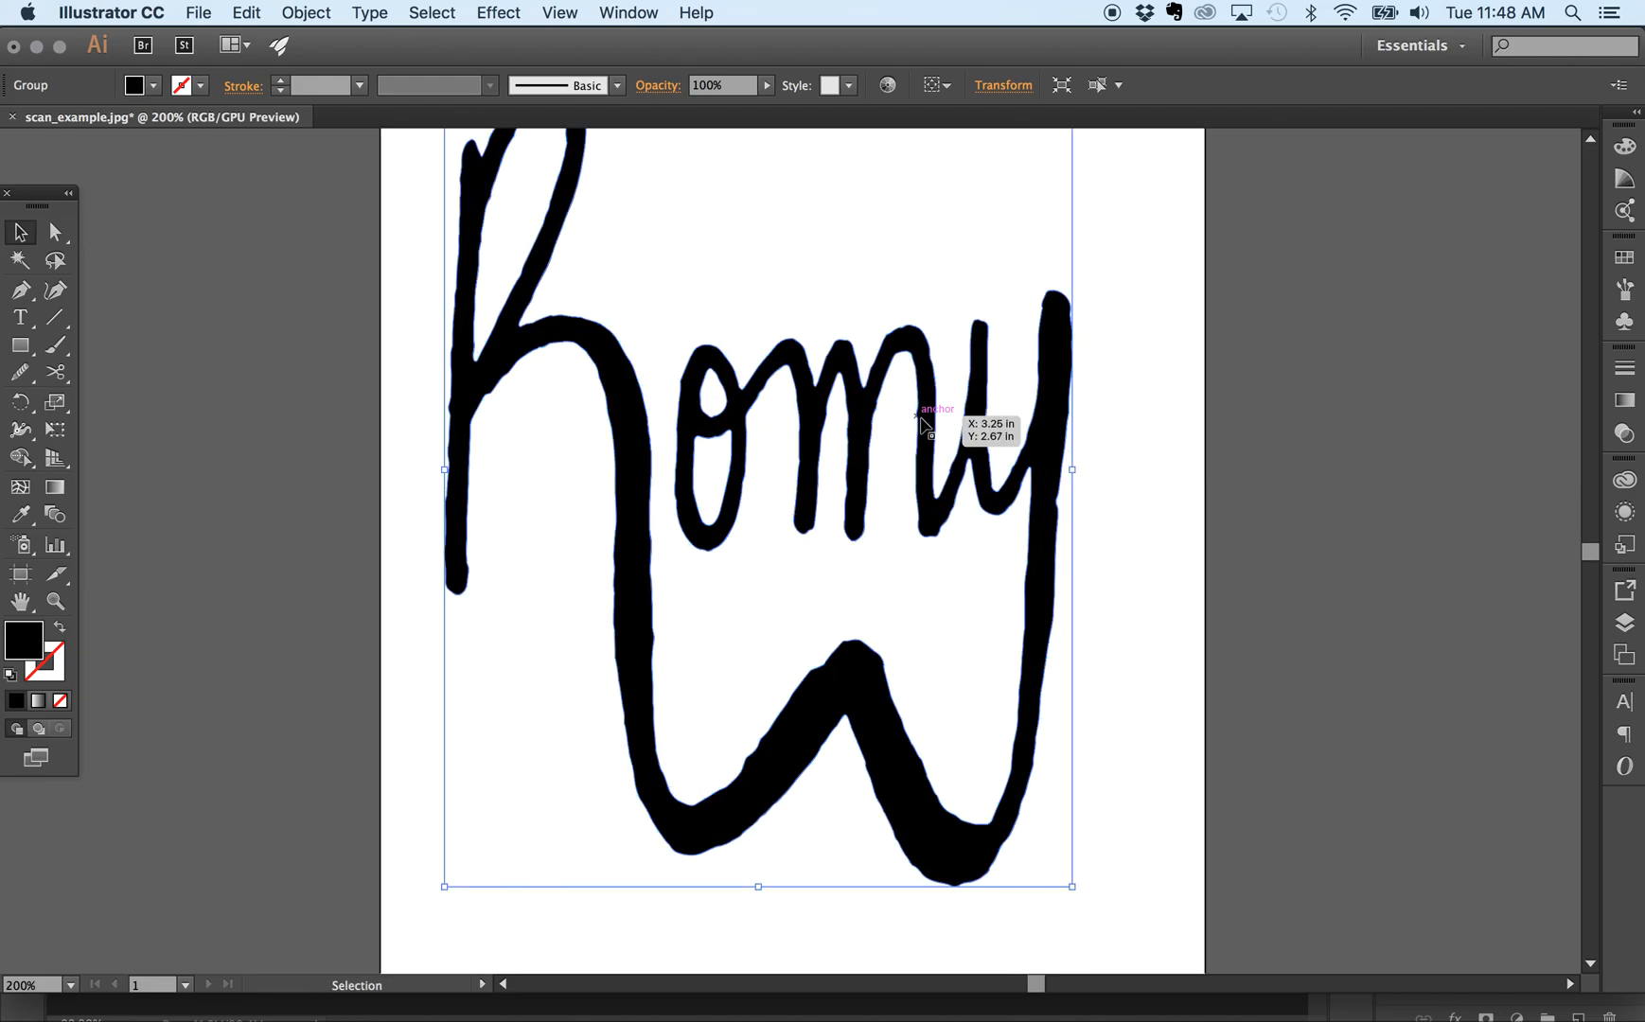
{"action": "double_click", "coordinate": [920, 413]}
{"action": "scroll", "coordinate": [629, 360], "scroll_direction": "up", "scroll_amount": 3}
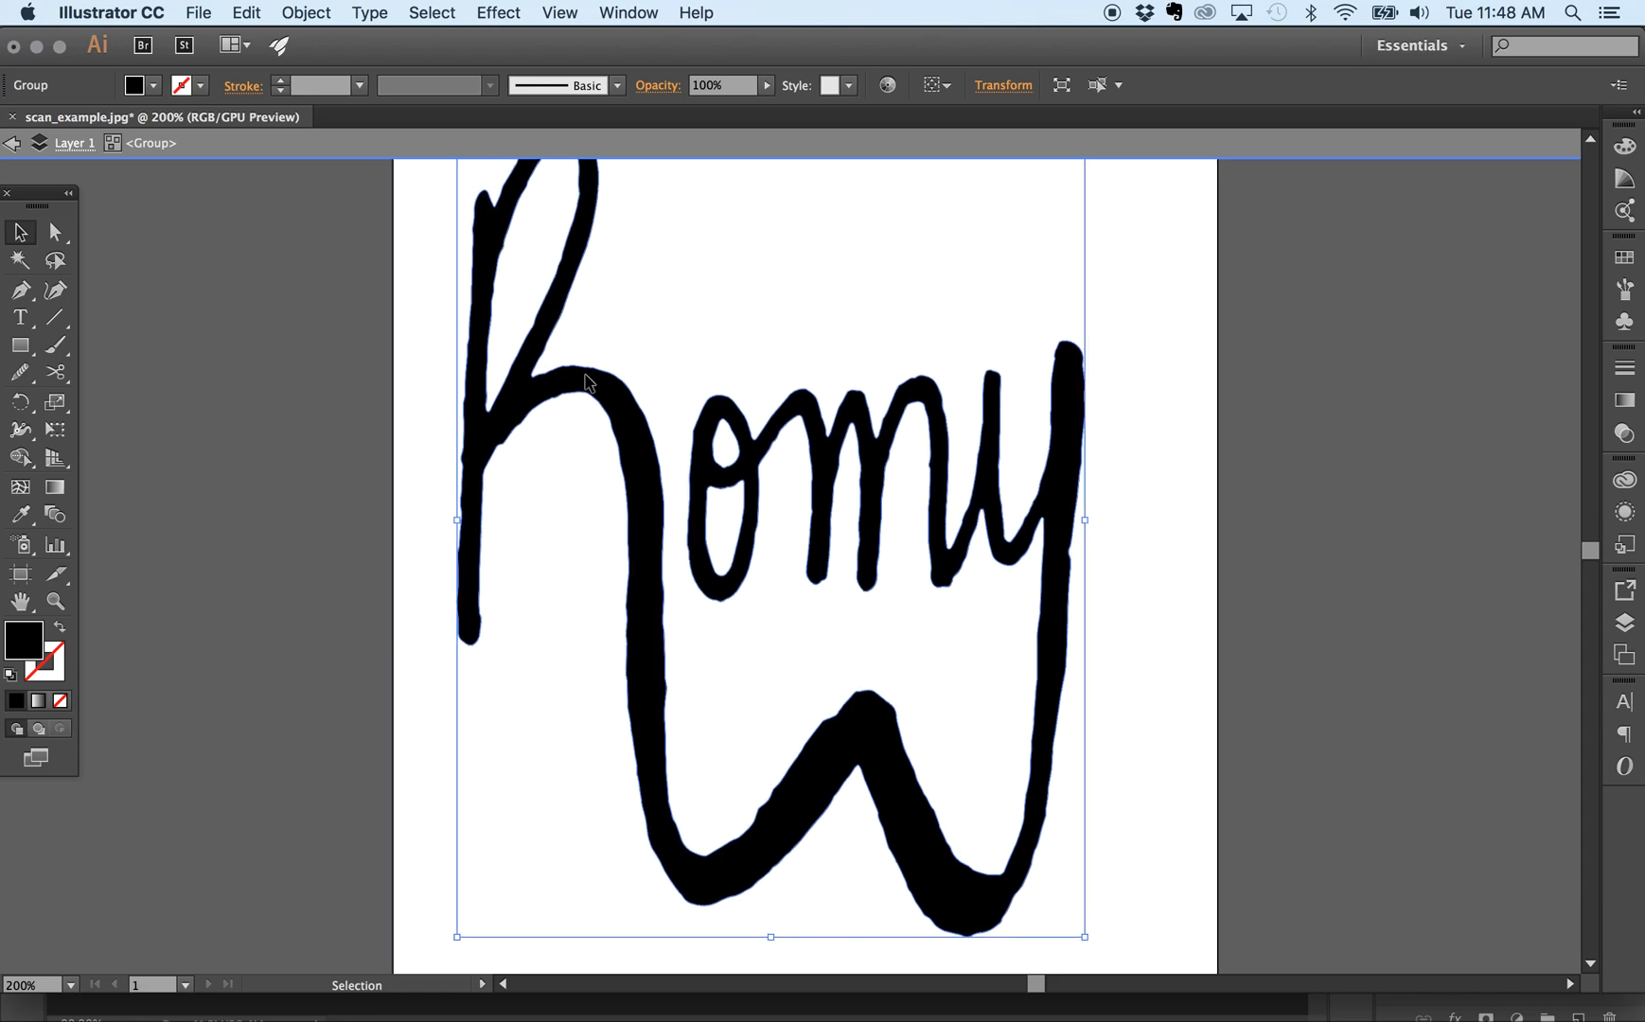
{"action": "double_click", "coordinate": [477, 258]}
{"action": "left_click", "coordinate": [55, 231]}
{"action": "left_click", "coordinate": [476, 224]}
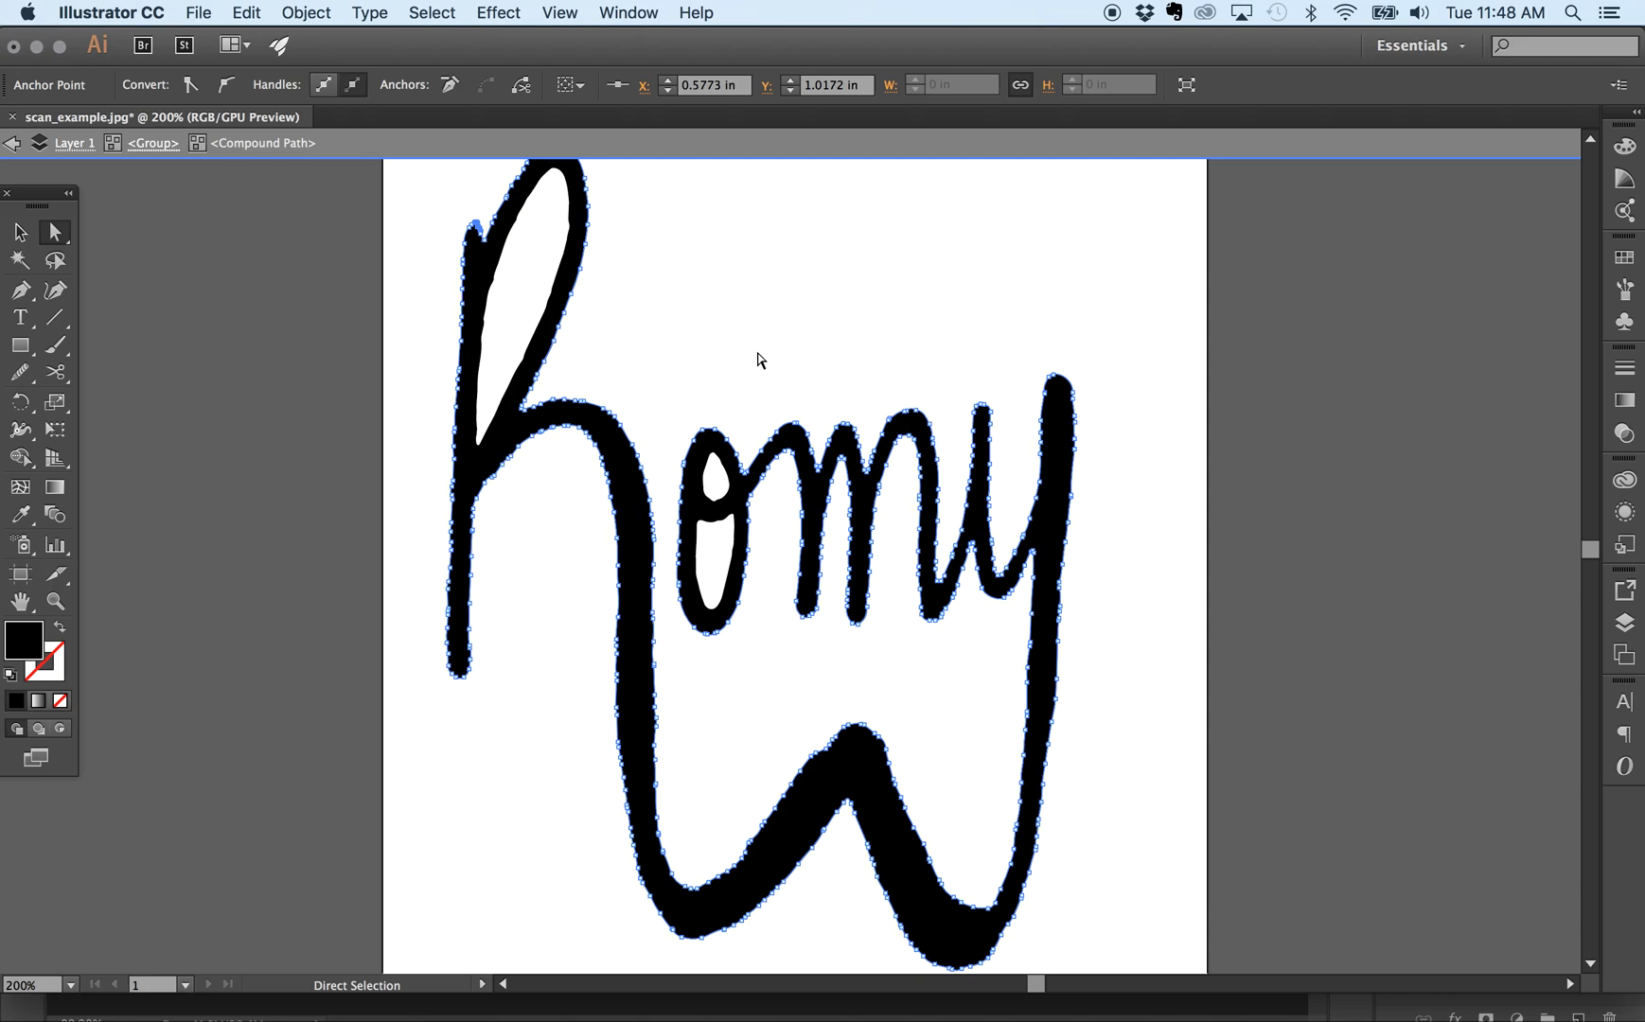
Select the whole lettering compound path with the Selection tool
{"action": "left_click", "coordinate": [20, 231]}
{"action": "left_click", "coordinate": [499, 361]}
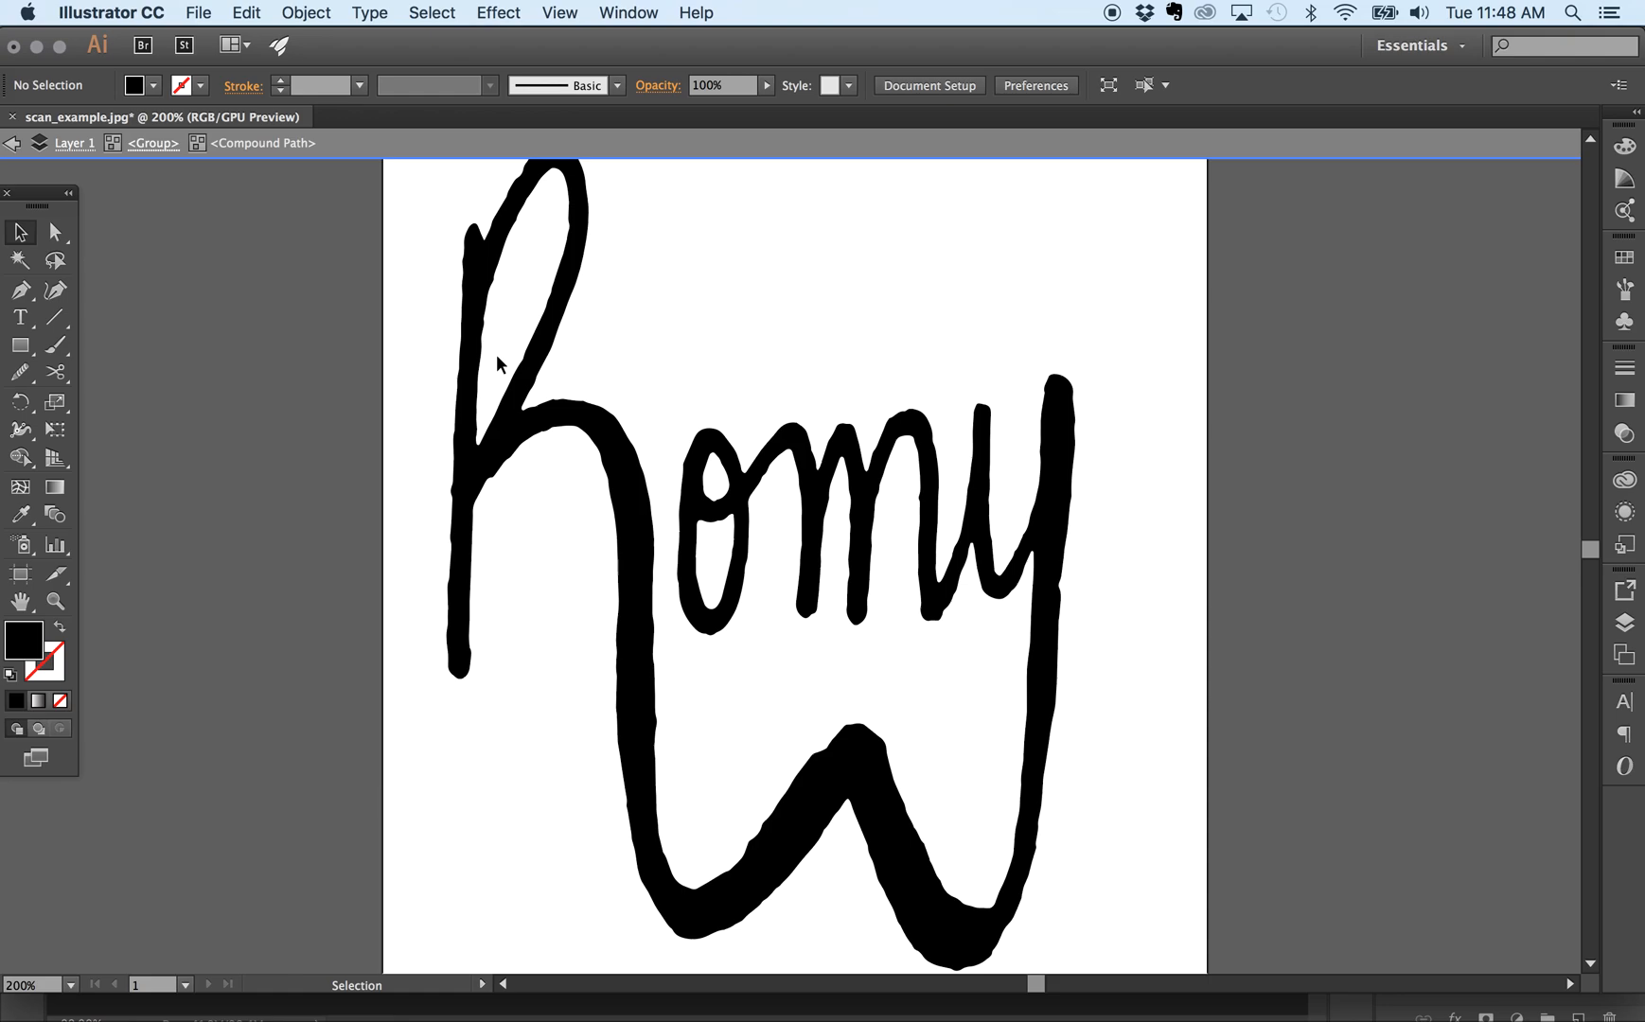
{"action": "left_click", "coordinate": [541, 379]}
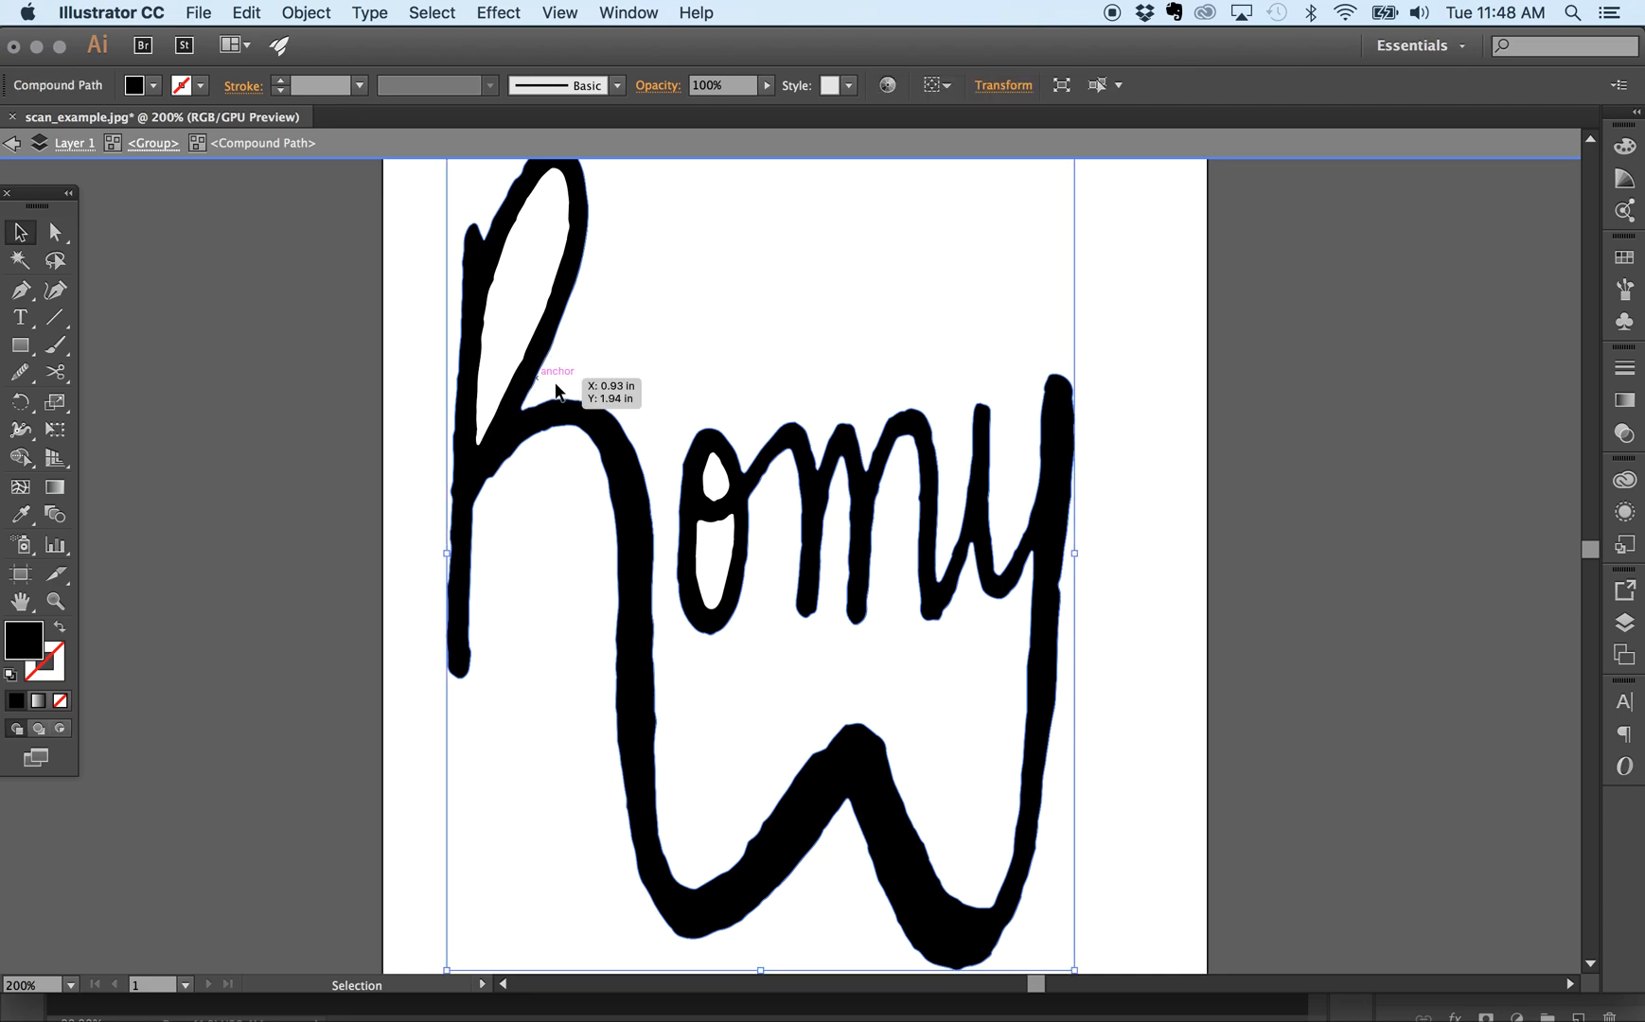
{"action": "left_click", "coordinate": [642, 559]}
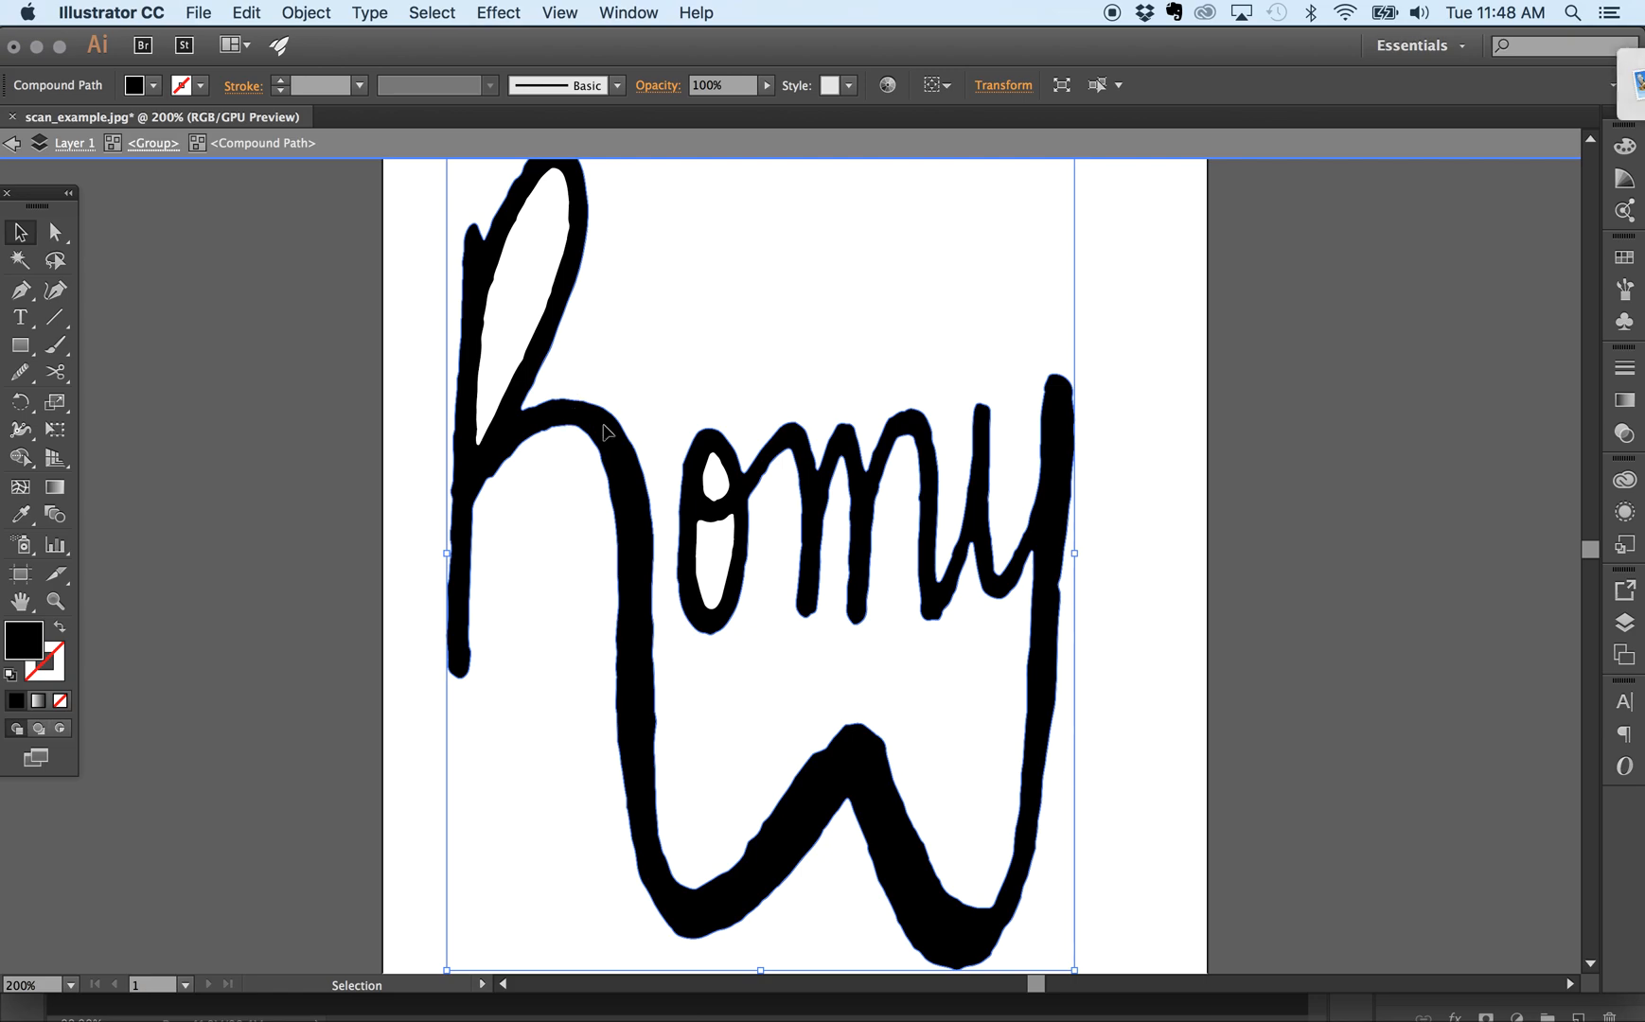
Dismiss the desktop notification and quit the mail application
{"action": "left_click_drag", "start_coordinate": [1444, 62], "coordinate": [1642, 64]}
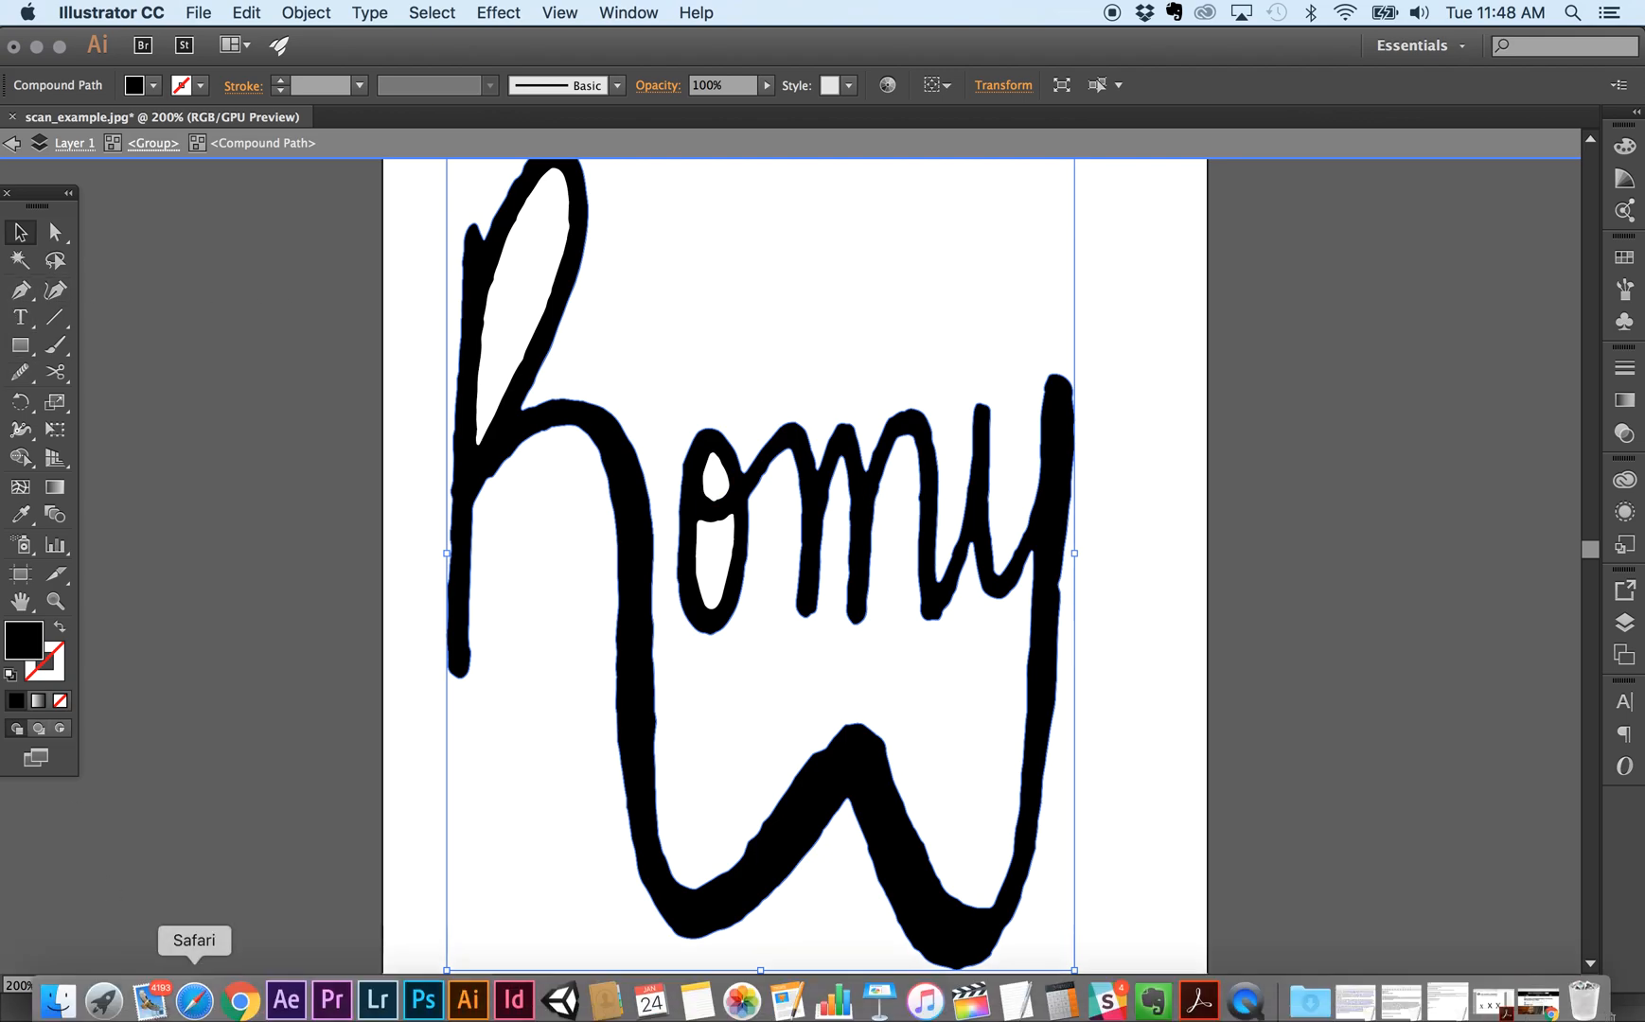
{"action": "right_click", "coordinate": [149, 1000]}
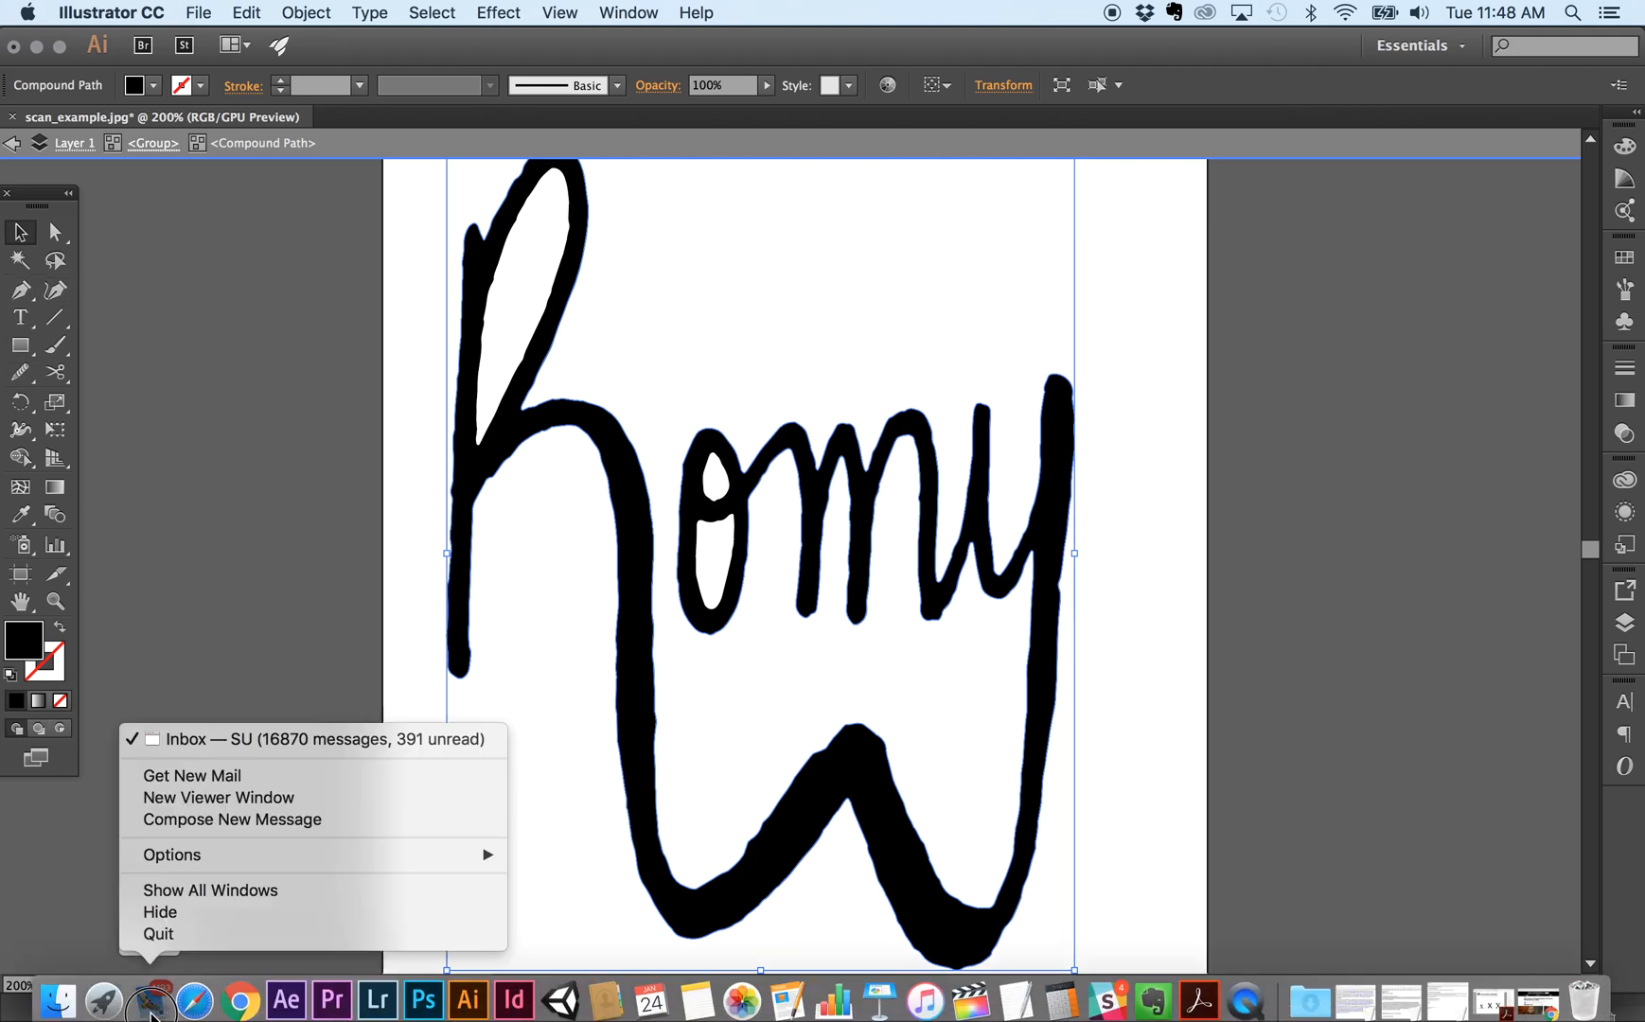
{"action": "left_click", "coordinate": [159, 934]}
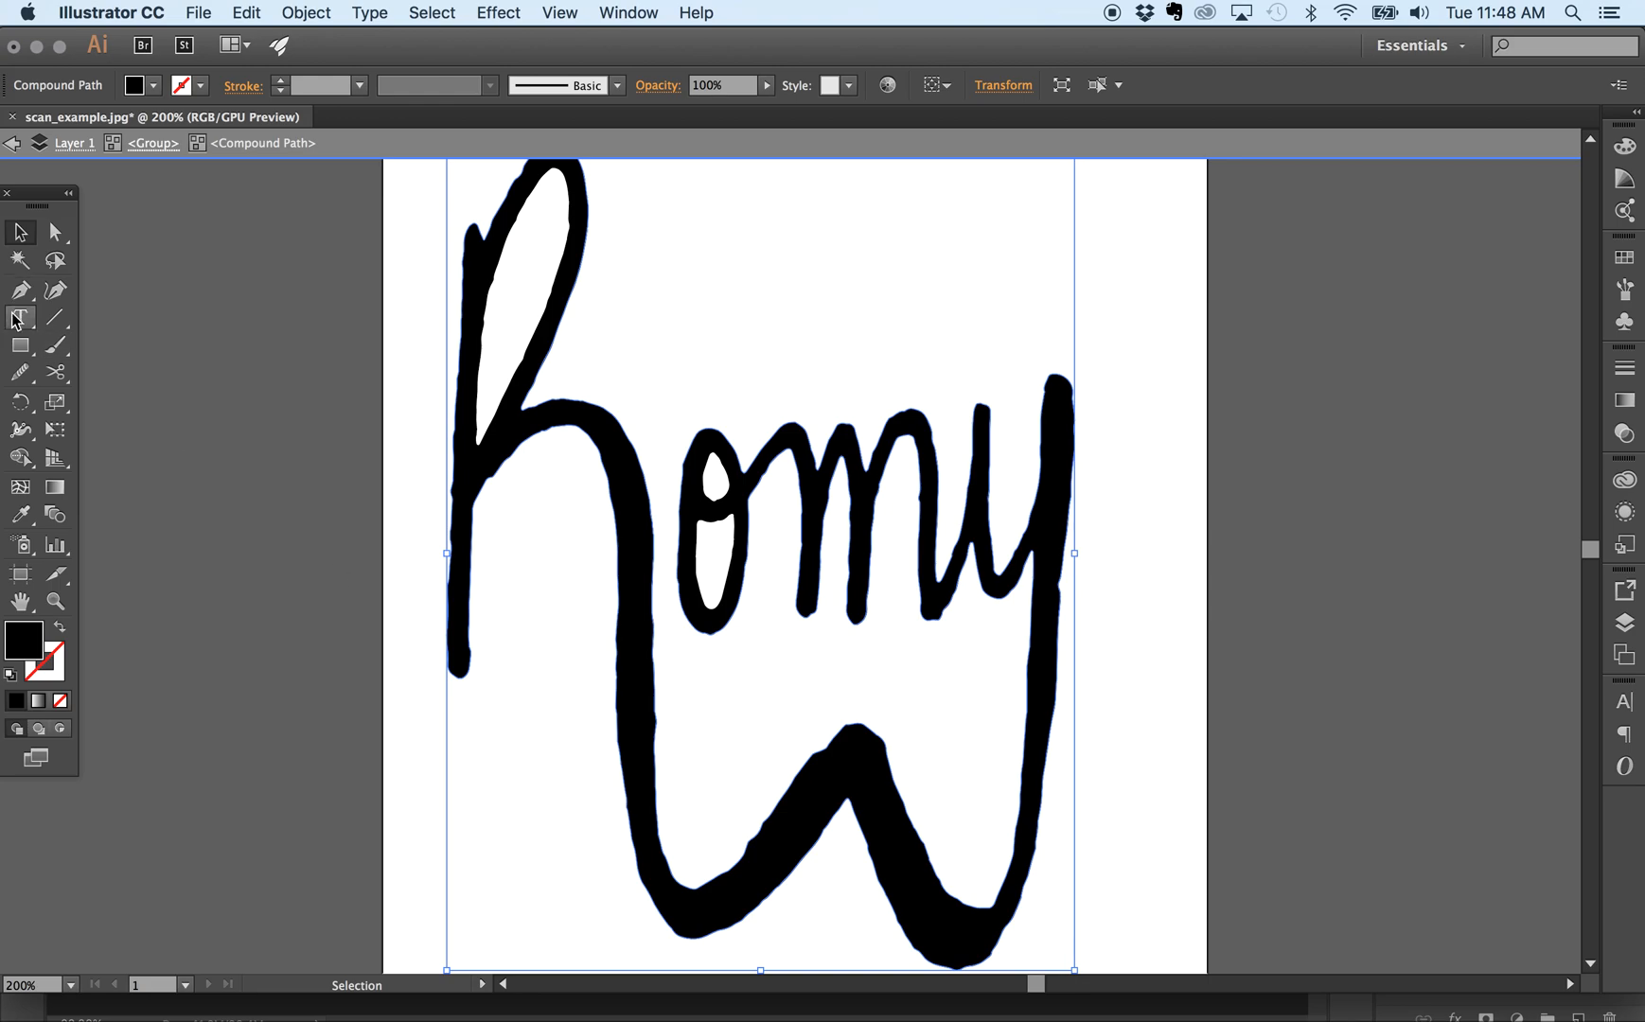
Smooth the lettering's outer outline with Smooth tool strokes along the long stem and W-shaped curve, and deselect the artwork
{"action": "left_click", "coordinate": [23, 377]}
{"action": "left_click", "coordinate": [22, 377]}
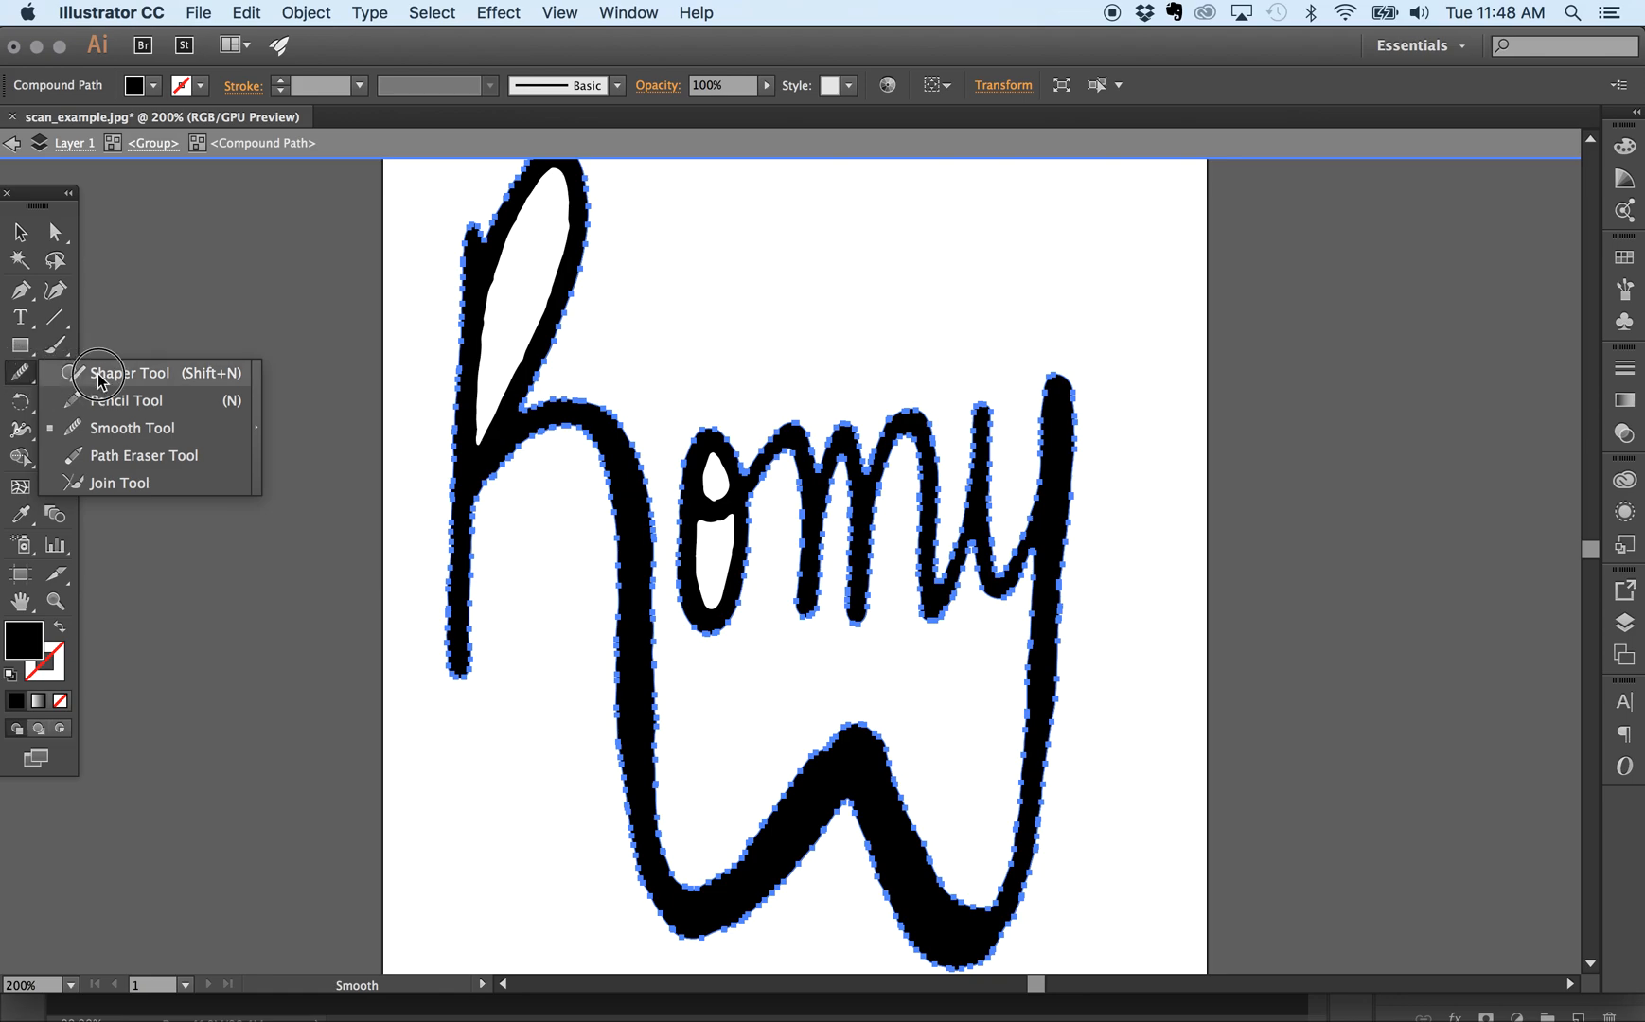
{"action": "left_click", "coordinate": [91, 430]}
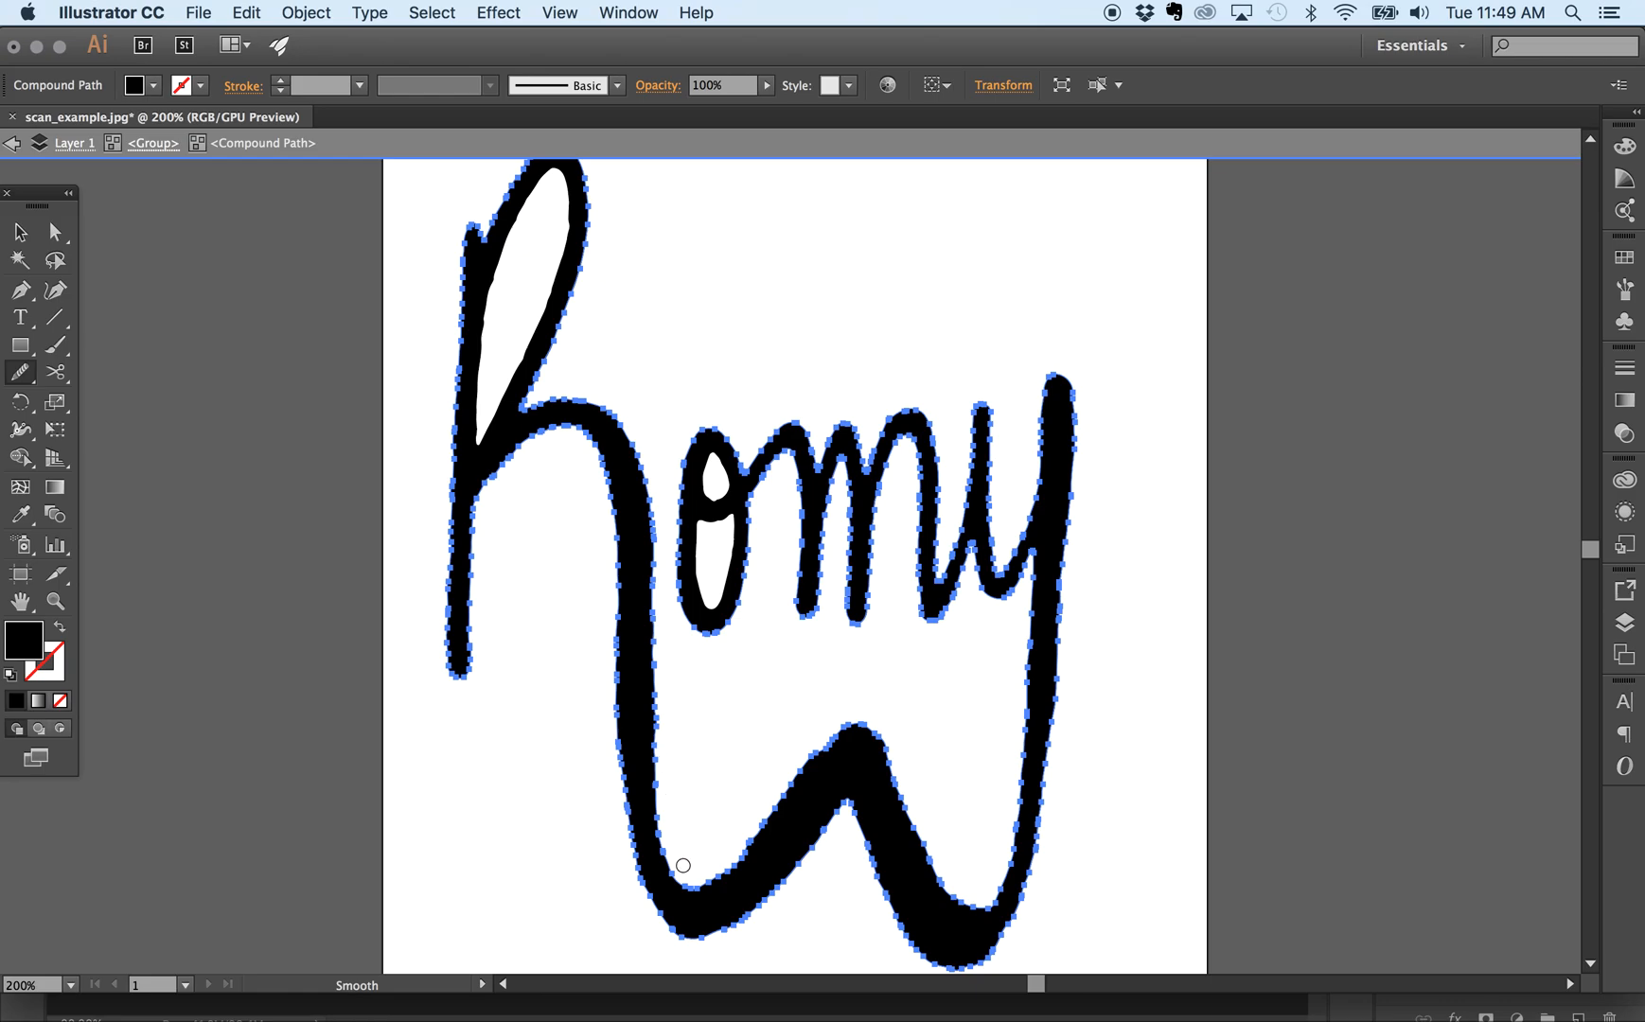
{"action": "mouse_move", "coordinate": [651, 762]}
{"action": "left_mouse_down"}
{"action": "mouse_move", "coordinate": [690, 881]}
{"action": "mouse_move", "coordinate": [738, 872]}
{"action": "left_mouse_up"}
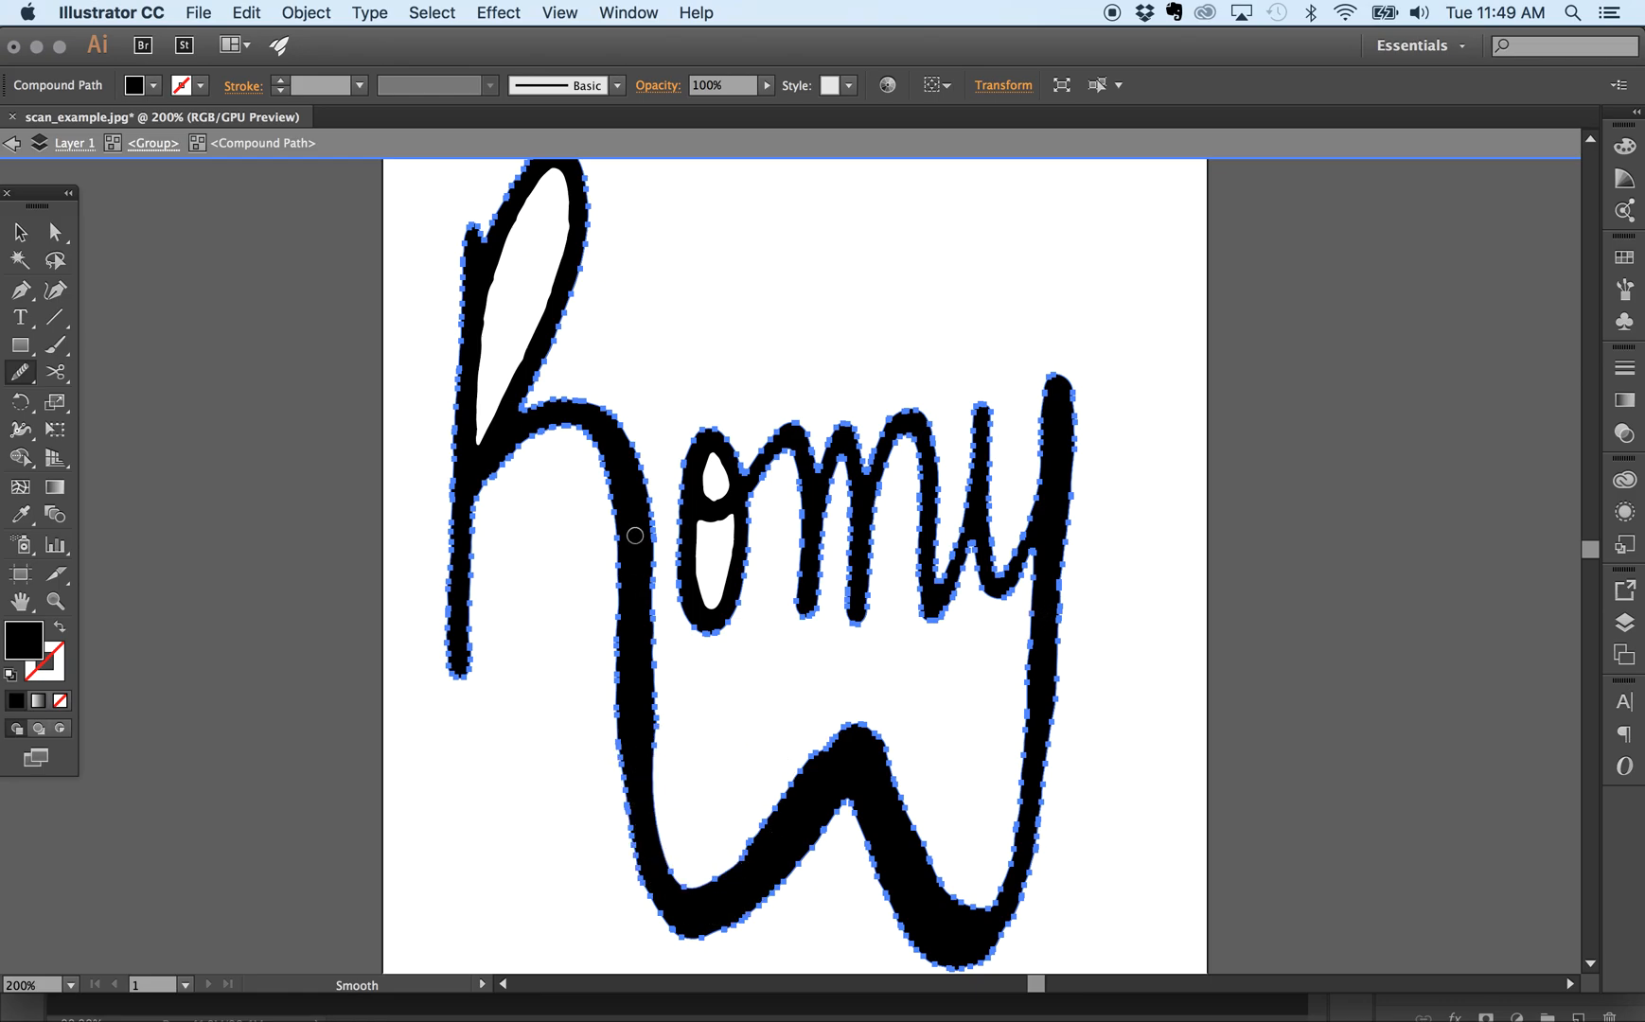
{"action": "mouse_move", "coordinate": [635, 532]}
{"action": "left_mouse_down"}
{"action": "mouse_move", "coordinate": [651, 561]}
{"action": "mouse_move", "coordinate": [649, 801]}
{"action": "left_mouse_up"}
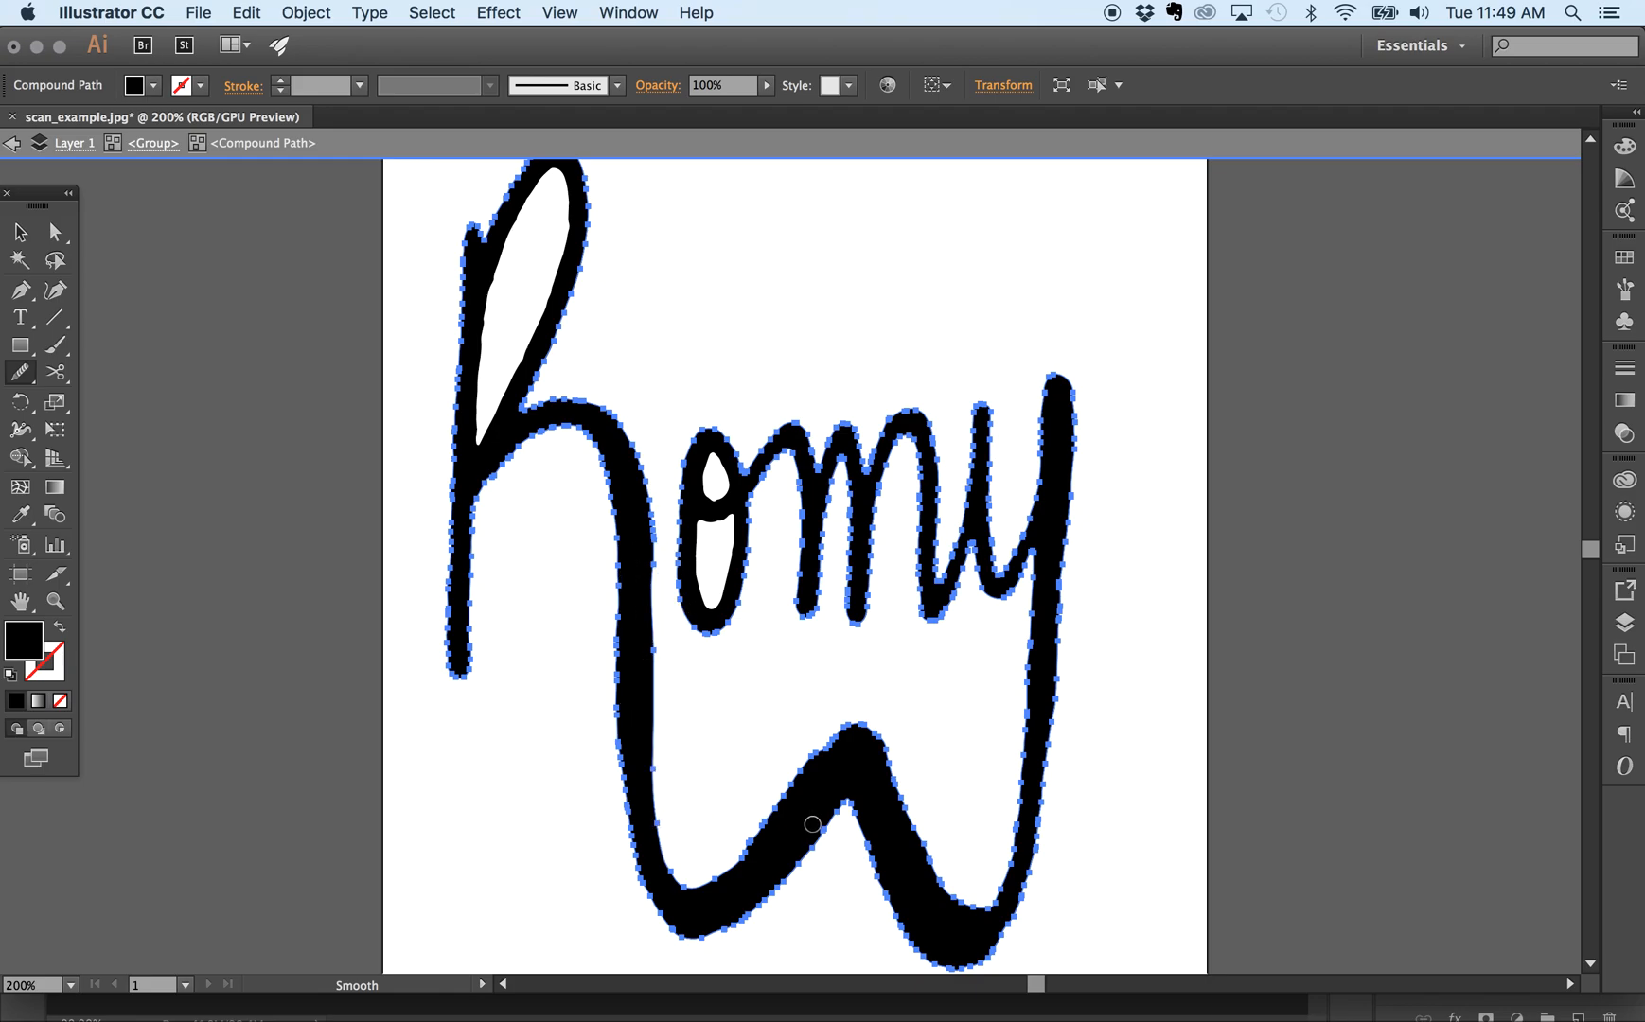
{"action": "mouse_move", "coordinate": [749, 850]}
{"action": "left_mouse_down"}
{"action": "mouse_move", "coordinate": [835, 736]}
{"action": "mouse_move", "coordinate": [879, 719]}
{"action": "mouse_move", "coordinate": [912, 839]}
{"action": "left_mouse_up"}
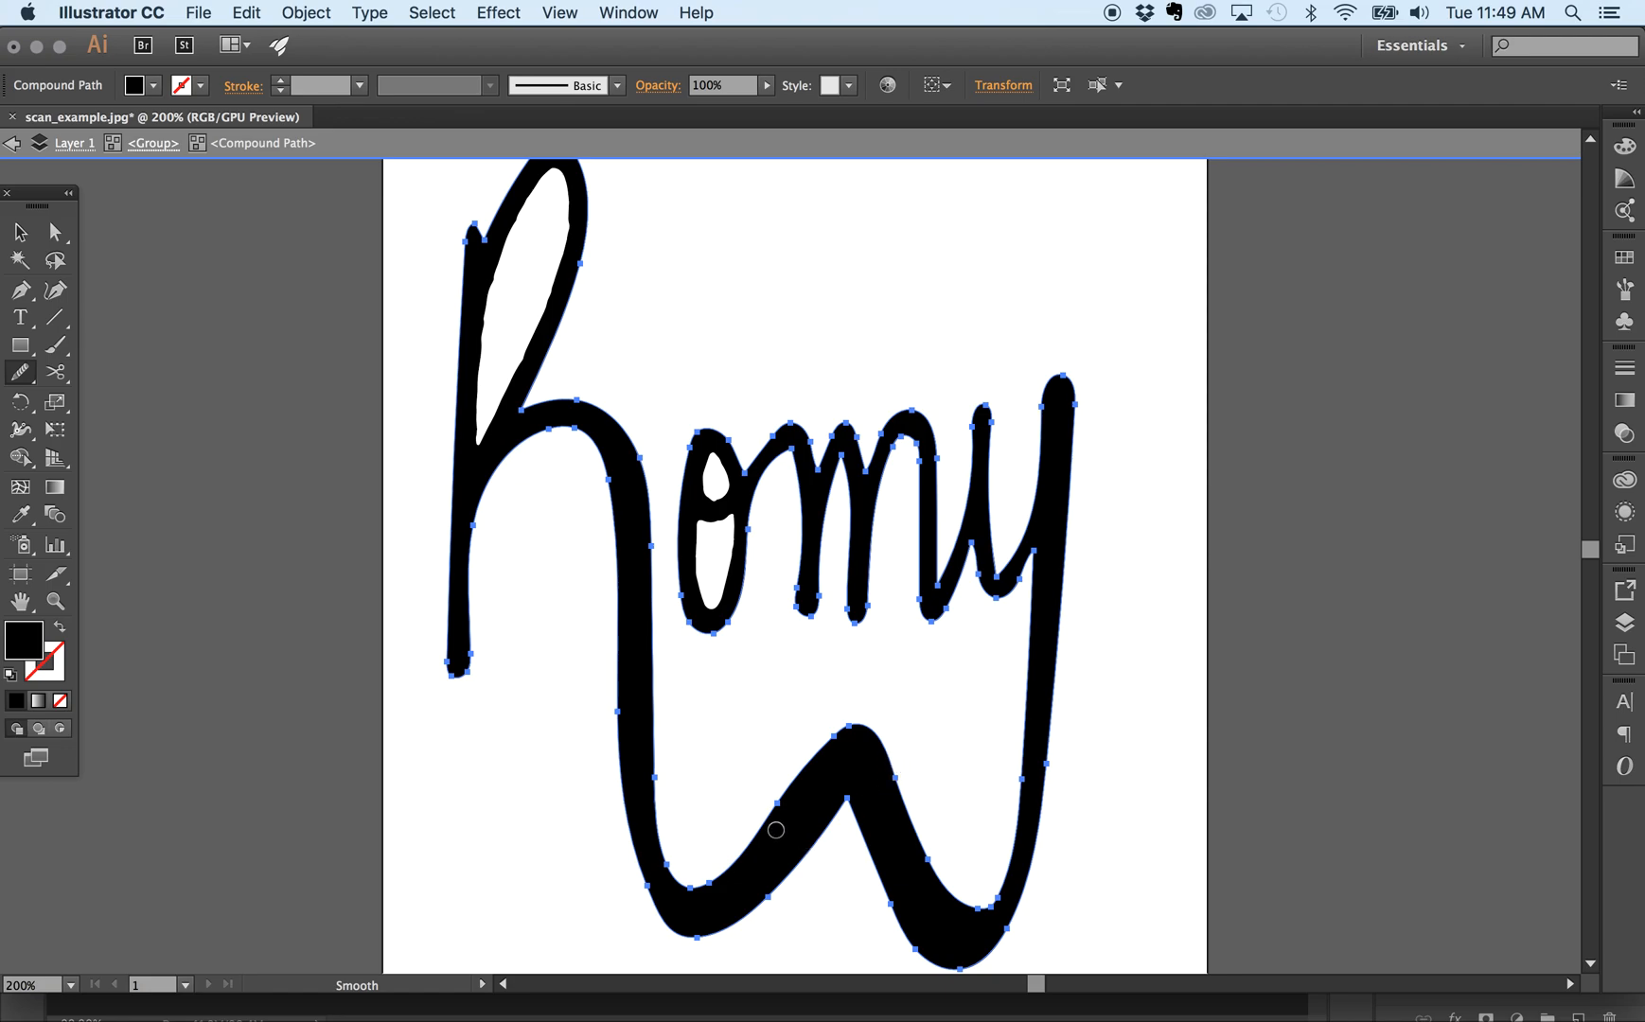
{"action": "left_click", "coordinate": [22, 231]}
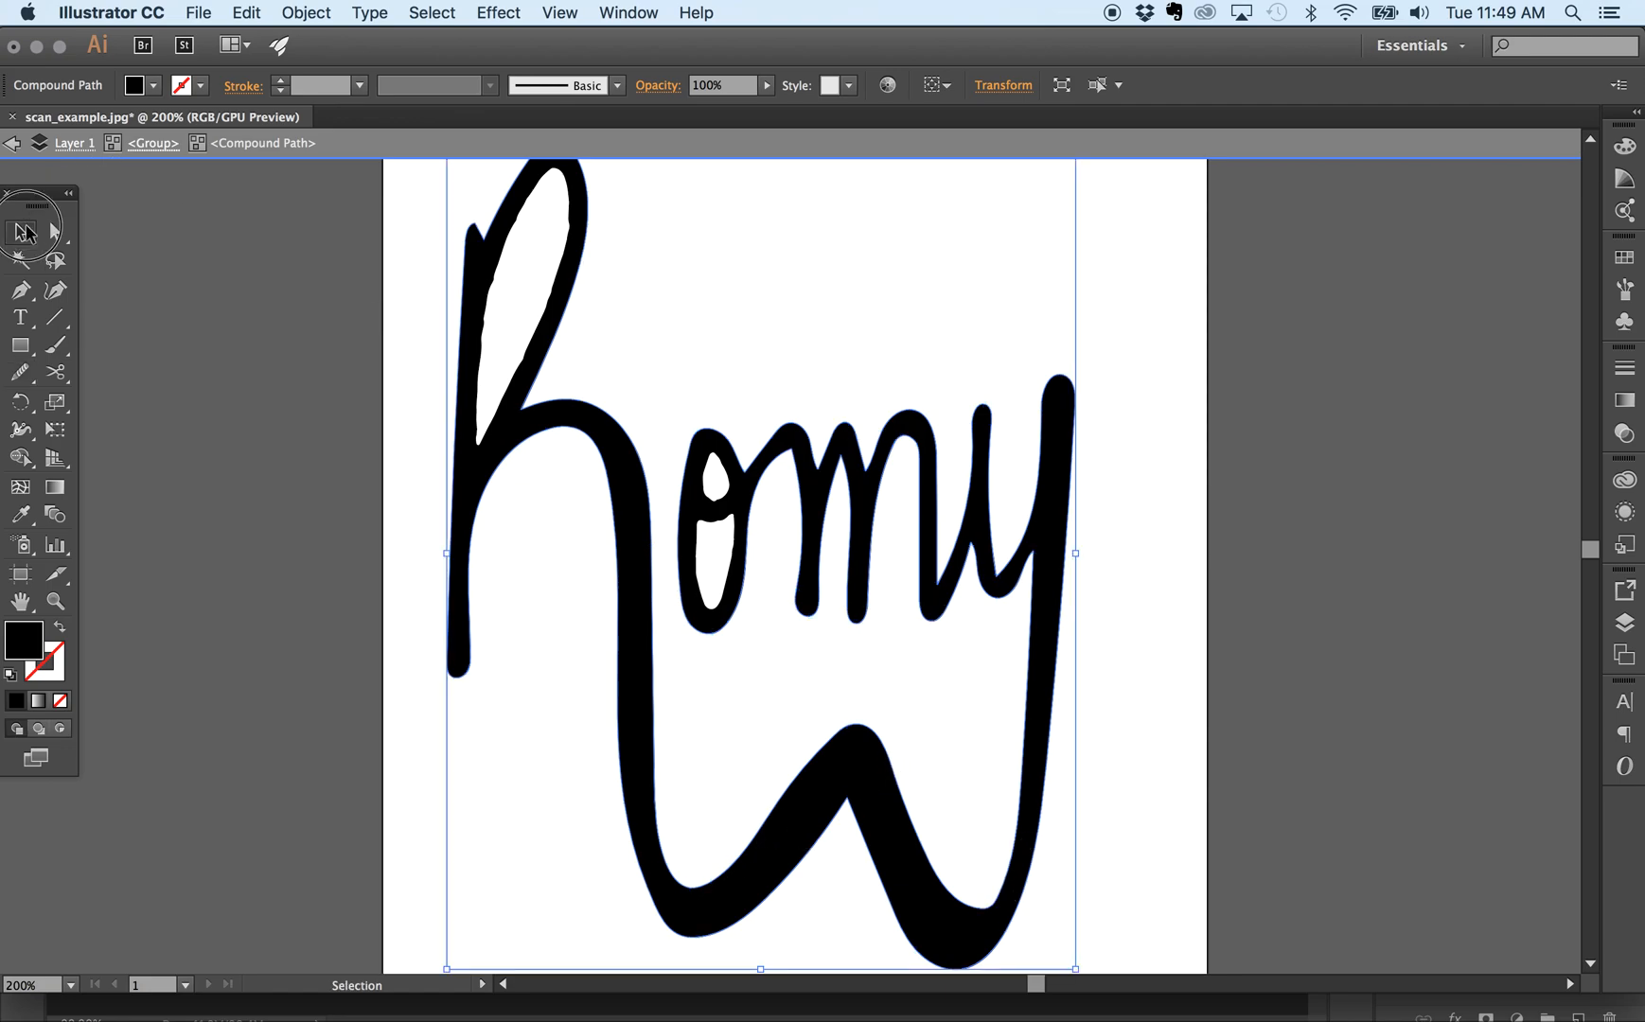
{"action": "left_click", "coordinate": [575, 630]}
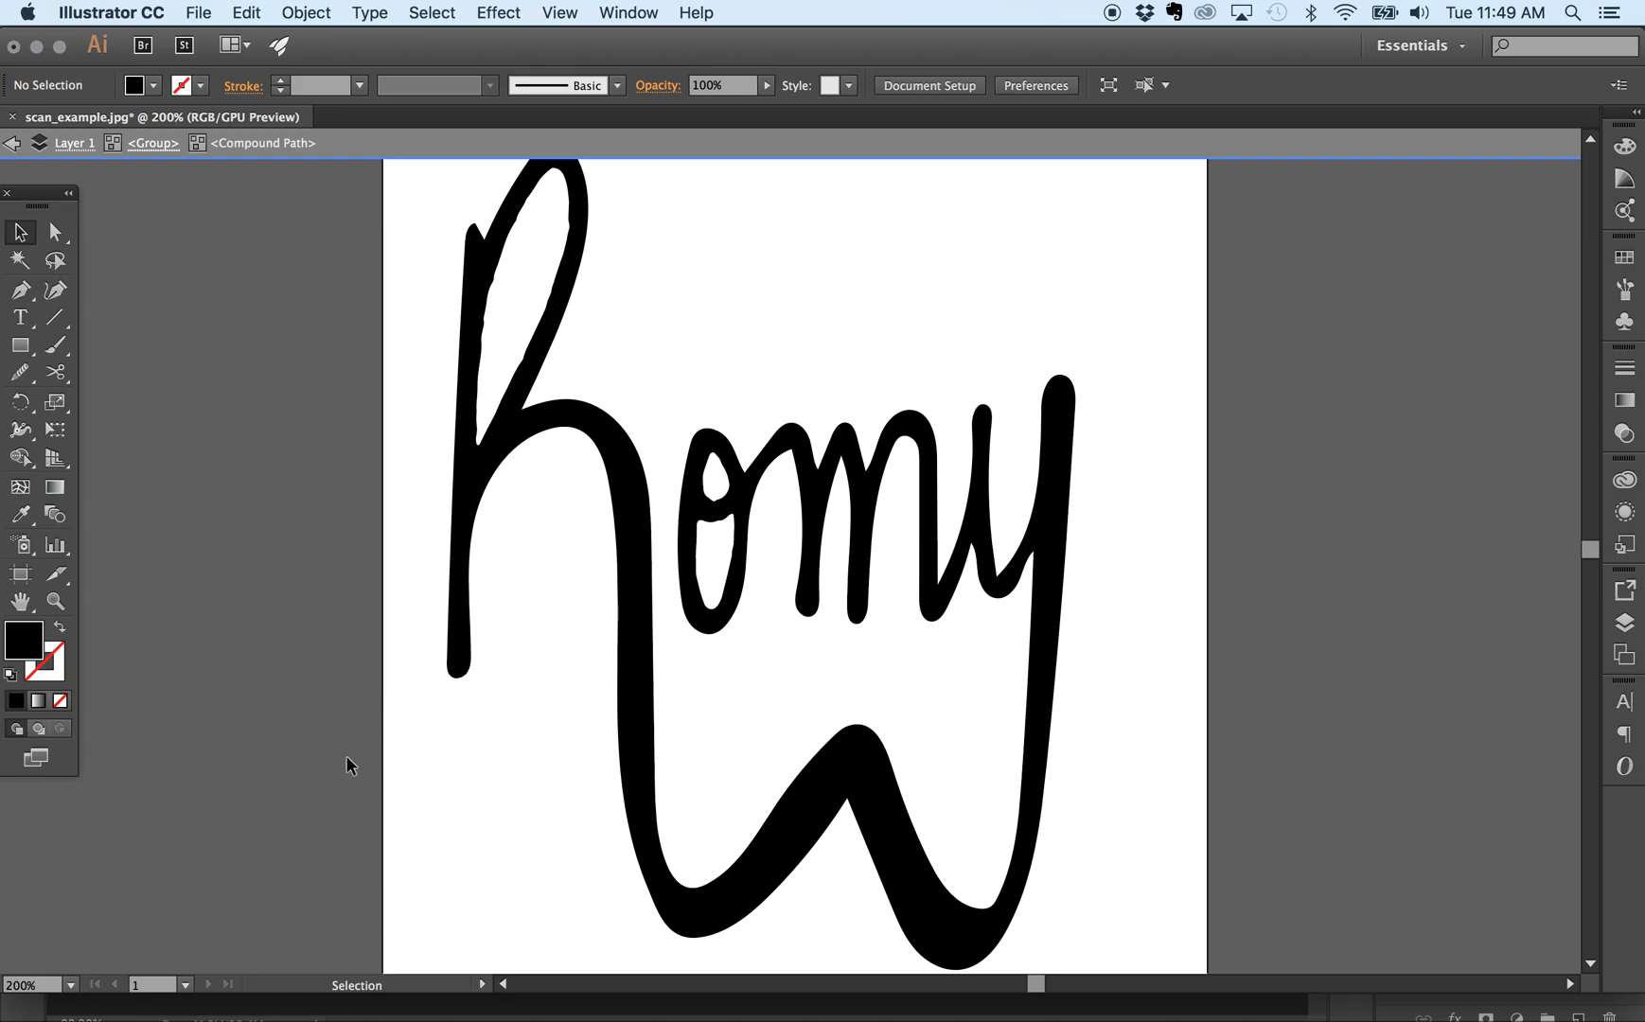
Undo the outline smoothing to compare it with the rough trace, and redo the smoothing
{"action": "left_click", "coordinate": [240, 10]}
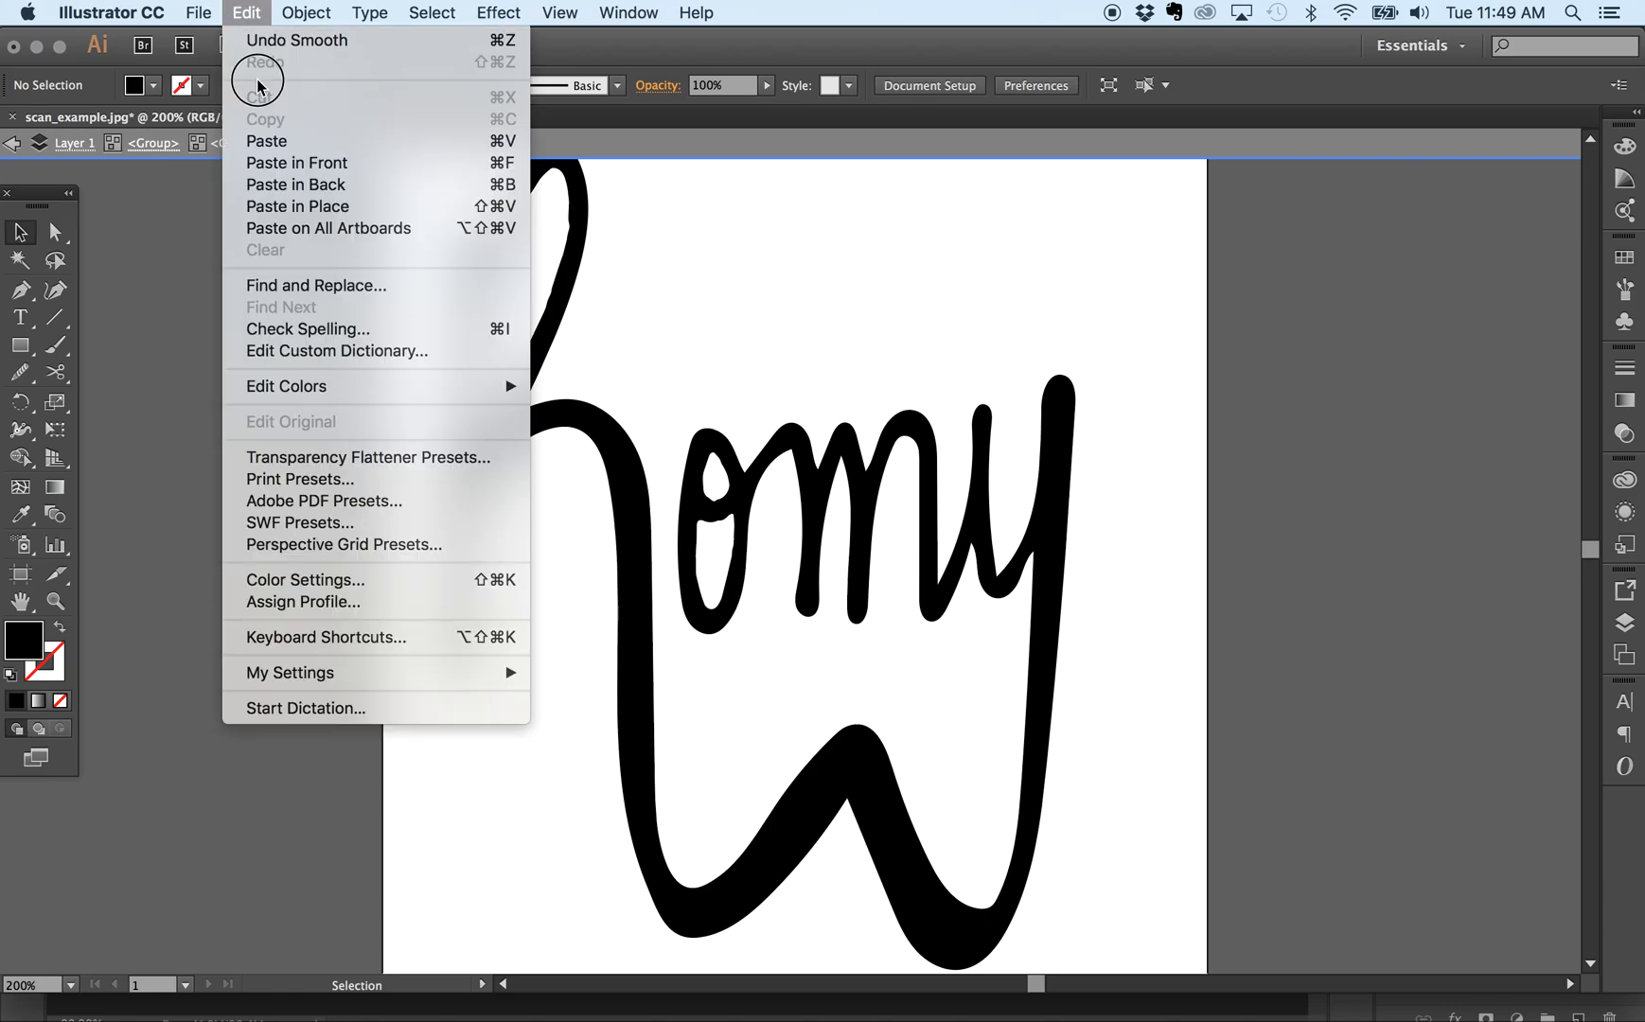
{"action": "left_click", "coordinate": [251, 39]}
{"action": "left_click", "coordinate": [240, 10]}
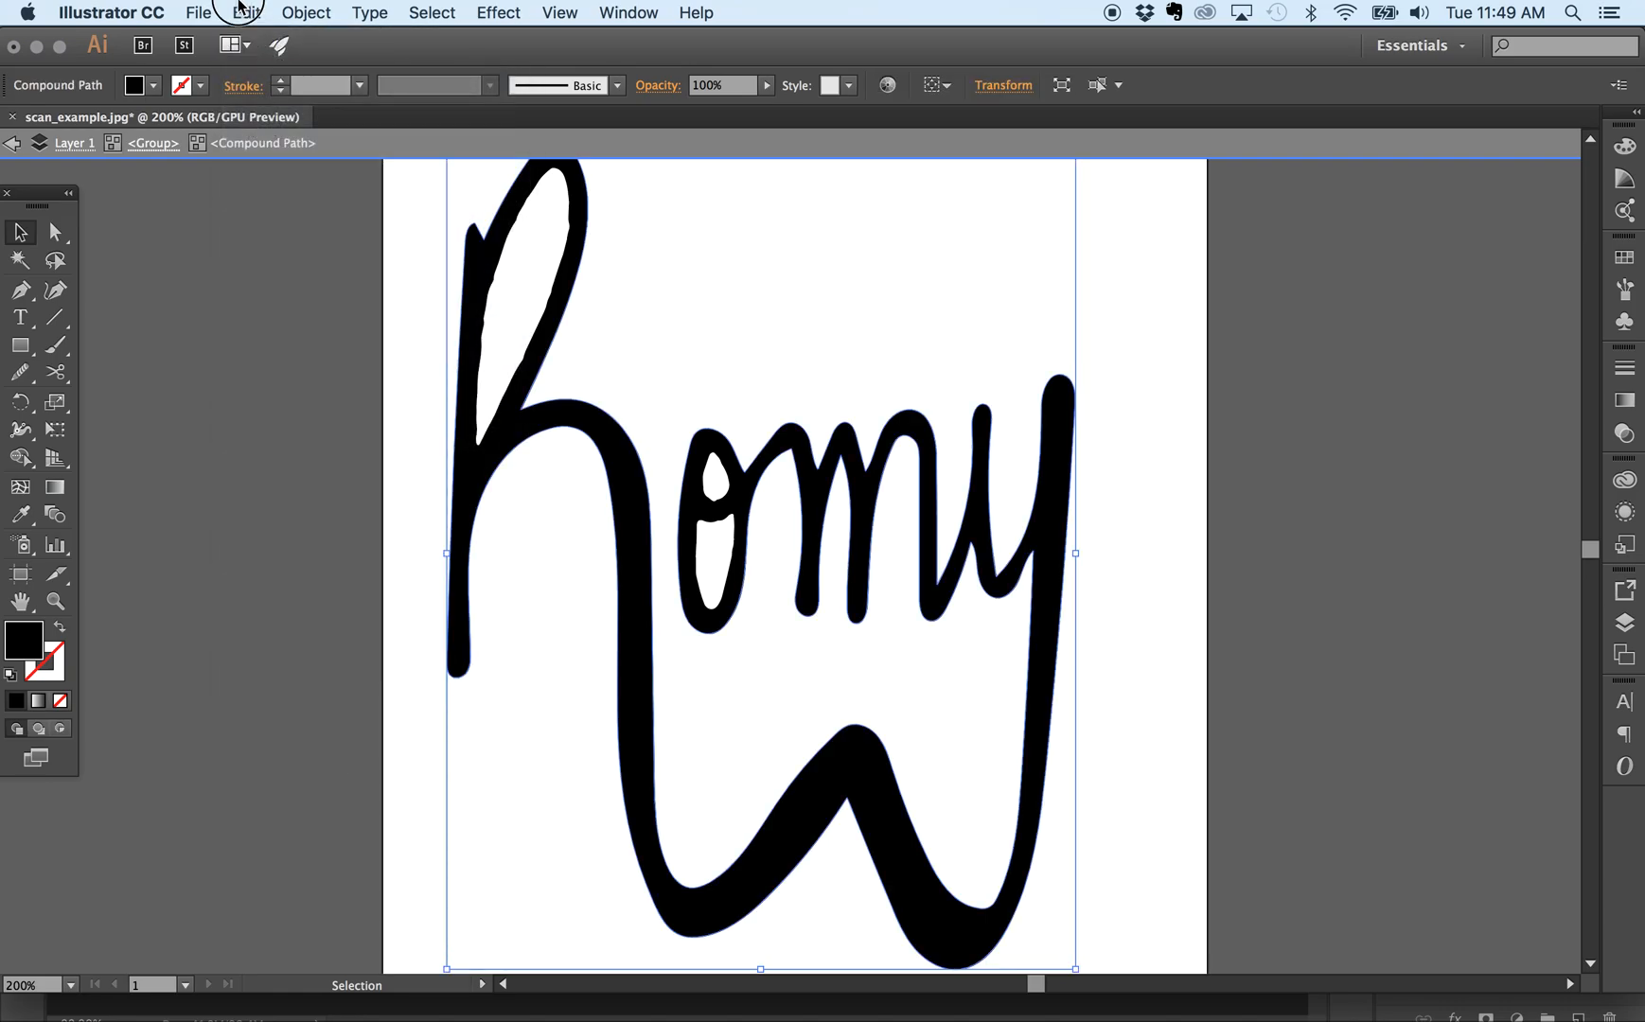
{"action": "left_click", "coordinate": [249, 40]}
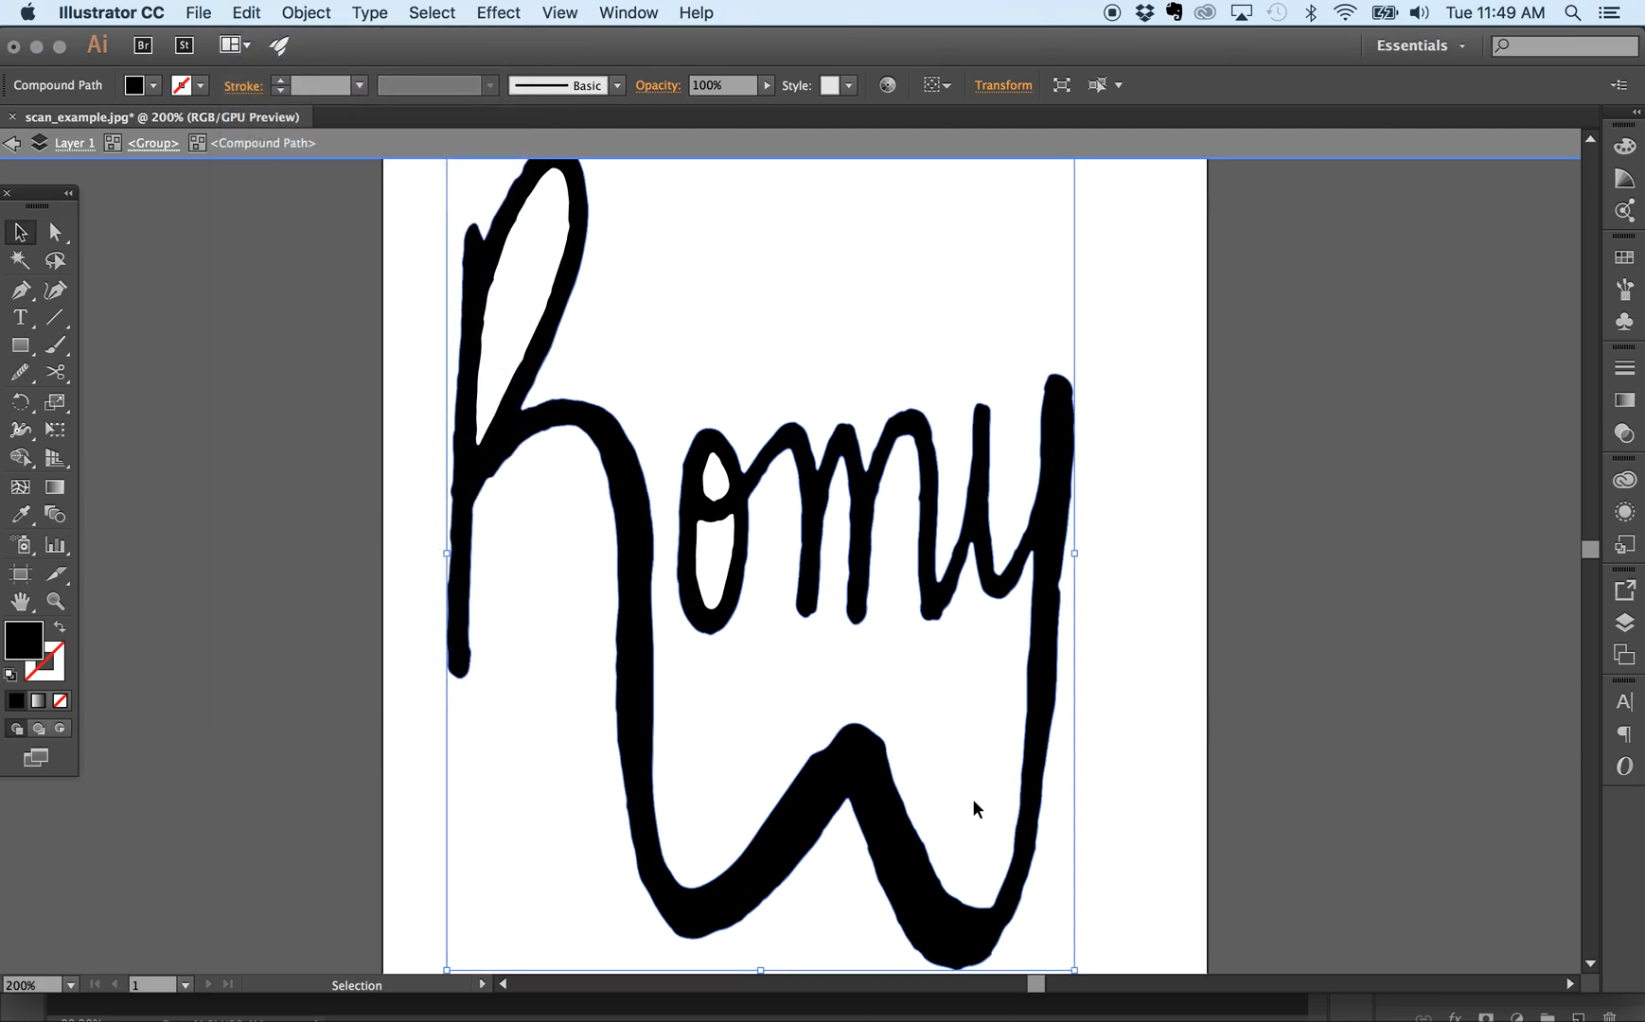
{"action": "left_click", "coordinate": [241, 12]}
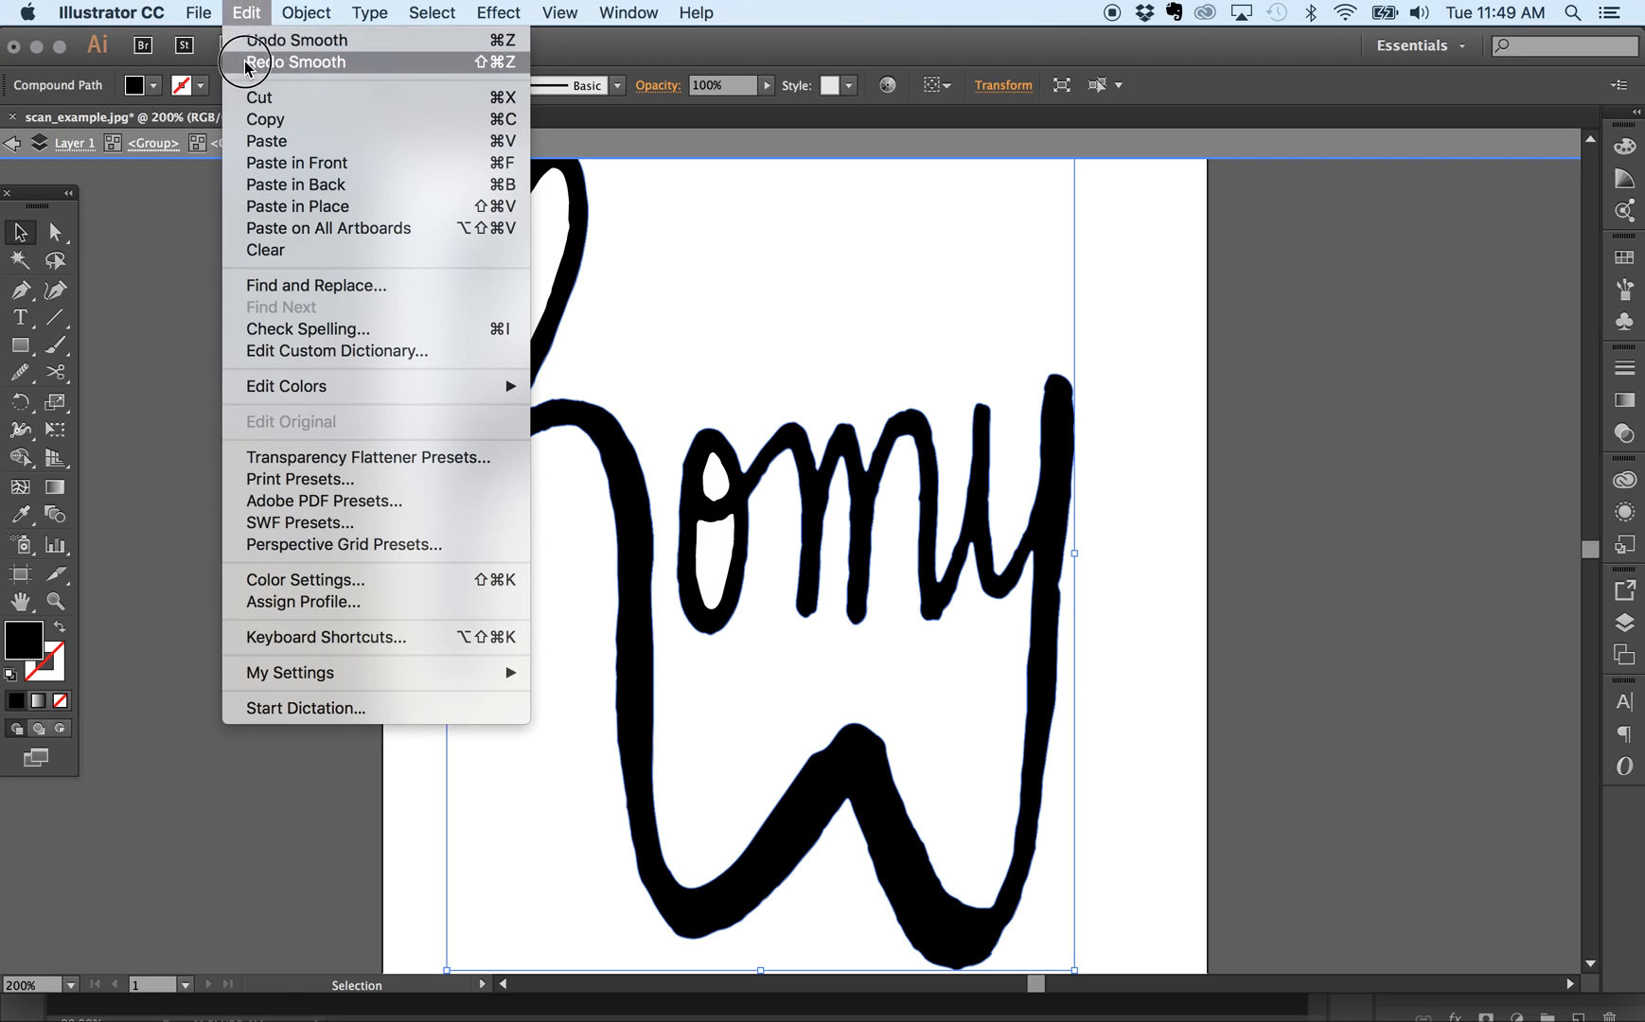
{"action": "left_click", "coordinate": [246, 61]}
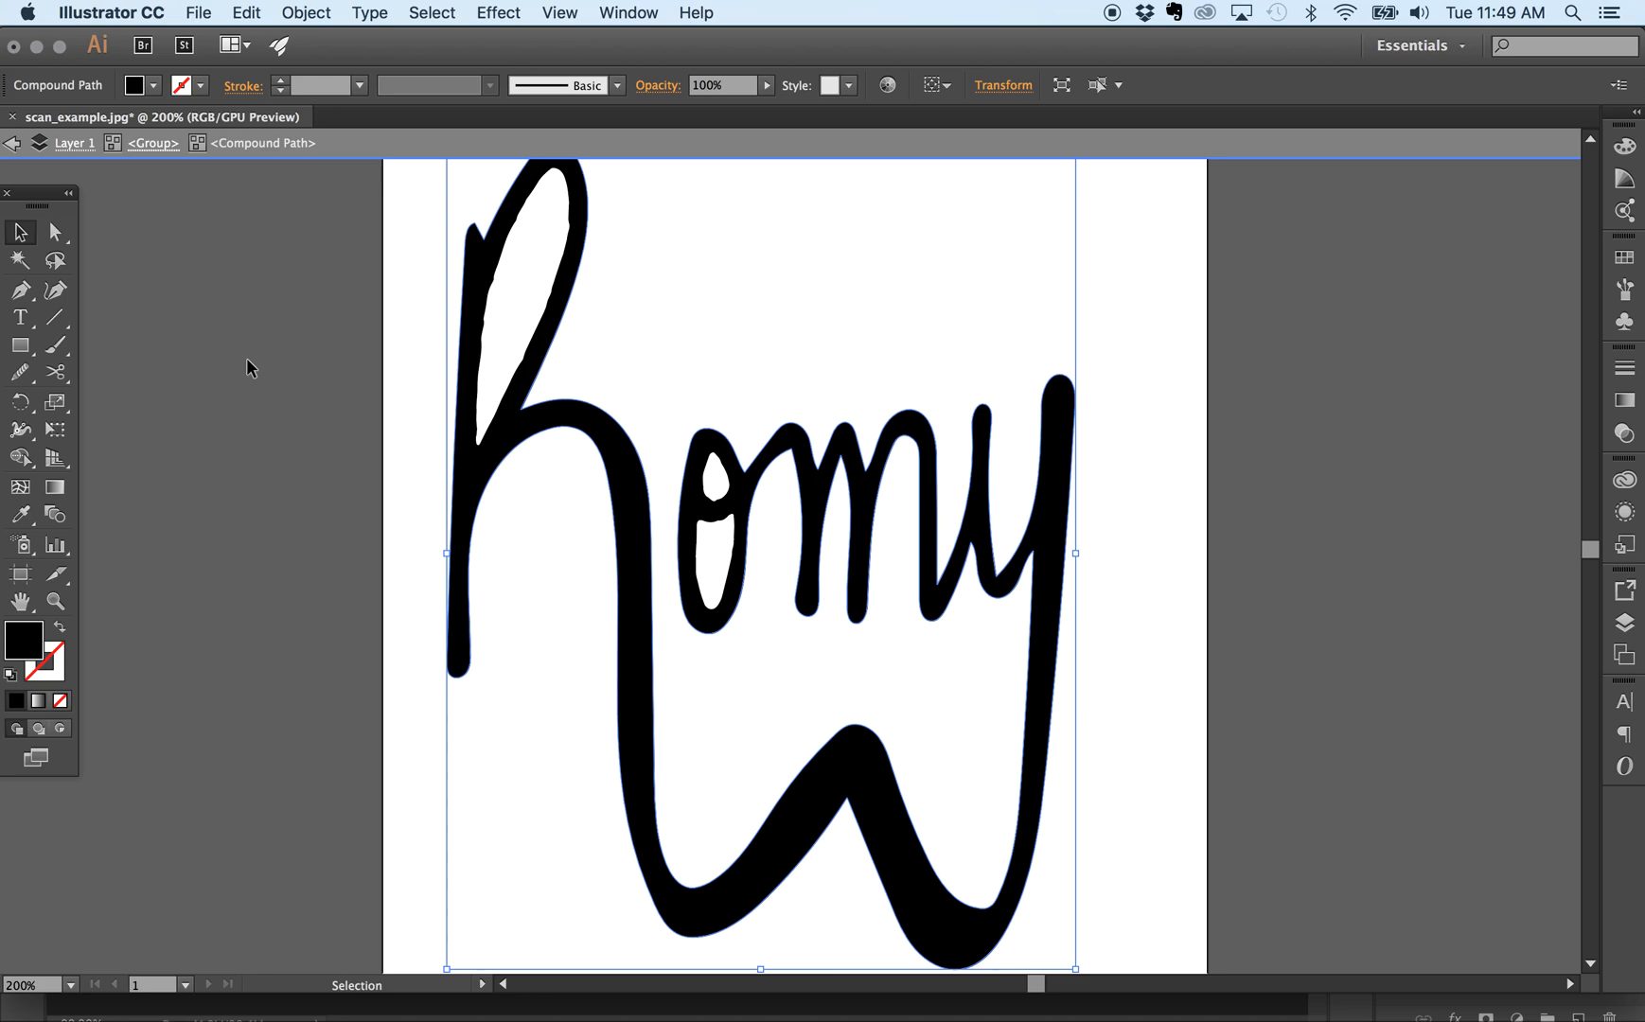
Smooth the inner outline of the first letter's upper loop with Smooth tool strokes, and deselect the artwork
{"action": "left_click", "coordinate": [498, 273]}
{"action": "left_click", "coordinate": [20, 372]}
{"action": "mouse_move", "coordinate": [544, 183]}
{"action": "left_mouse_down"}
{"action": "mouse_move", "coordinate": [505, 281]}
{"action": "mouse_move", "coordinate": [573, 235]}
{"action": "mouse_move", "coordinate": [545, 330]}
{"action": "mouse_move", "coordinate": [514, 352]}
{"action": "mouse_move", "coordinate": [466, 327]}
{"action": "mouse_move", "coordinate": [483, 315]}
{"action": "mouse_move", "coordinate": [483, 448]}
{"action": "mouse_move", "coordinate": [543, 347]}
{"action": "left_mouse_up"}
{"action": "left_click_drag", "start_coordinate": [566, 190], "coordinate": [566, 225]}
{"action": "left_click", "coordinate": [20, 231]}
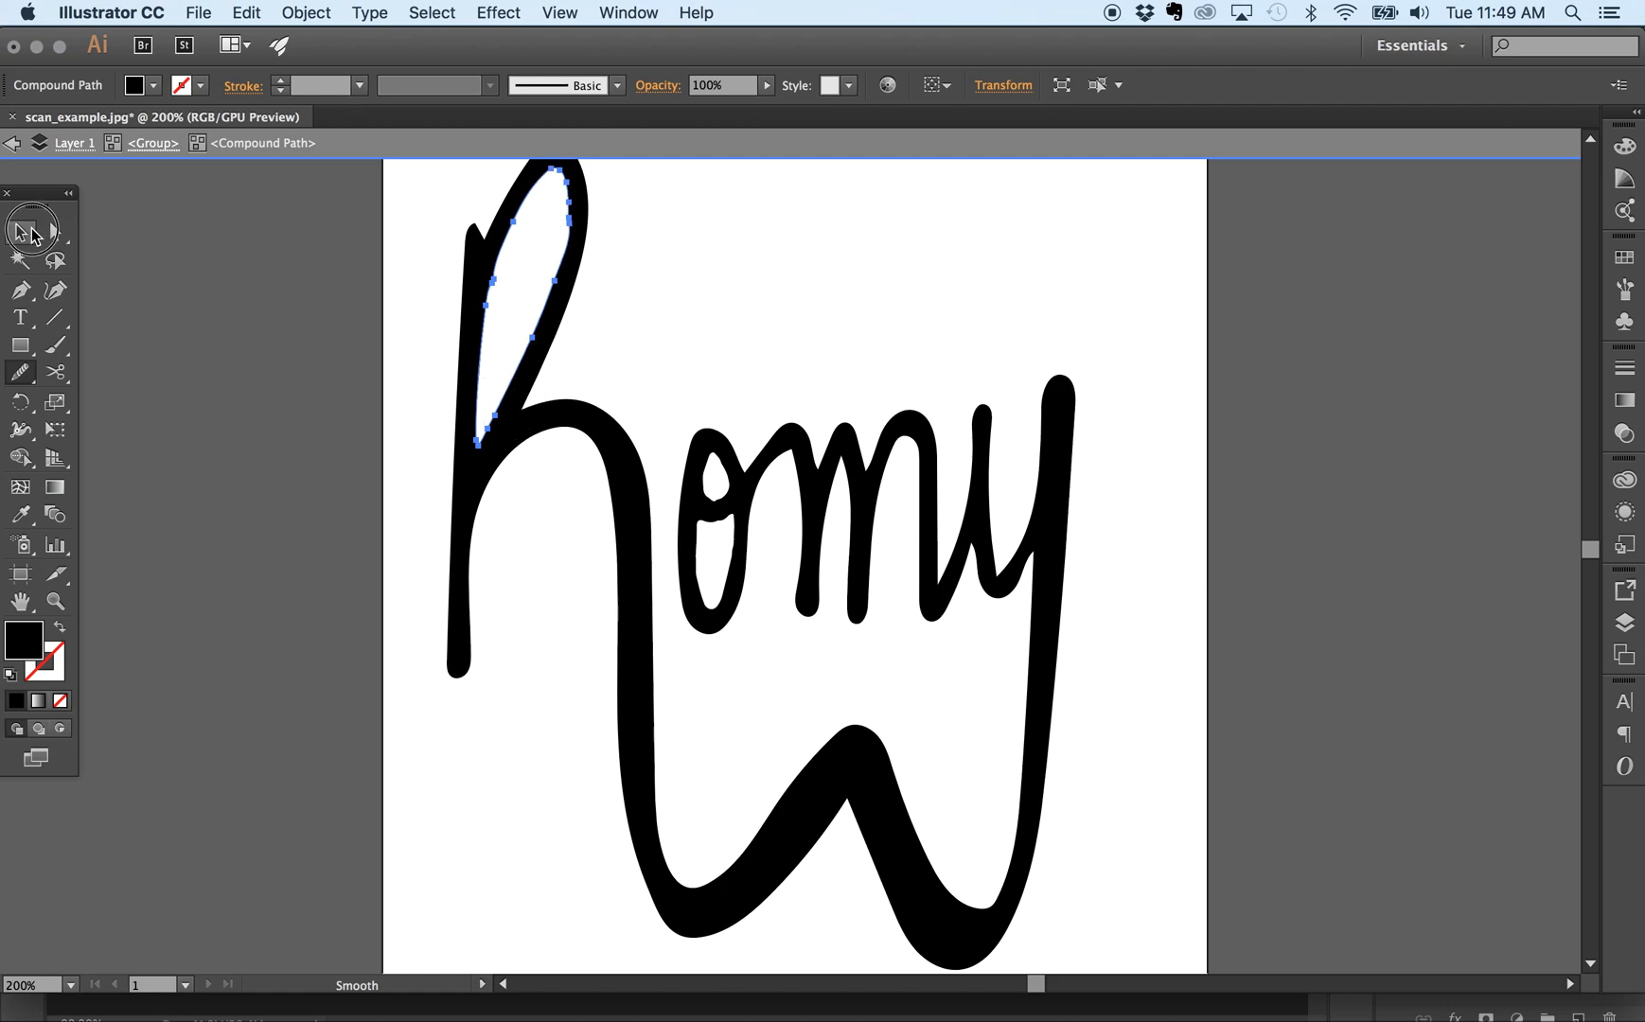
{"action": "left_click", "coordinate": [203, 362]}
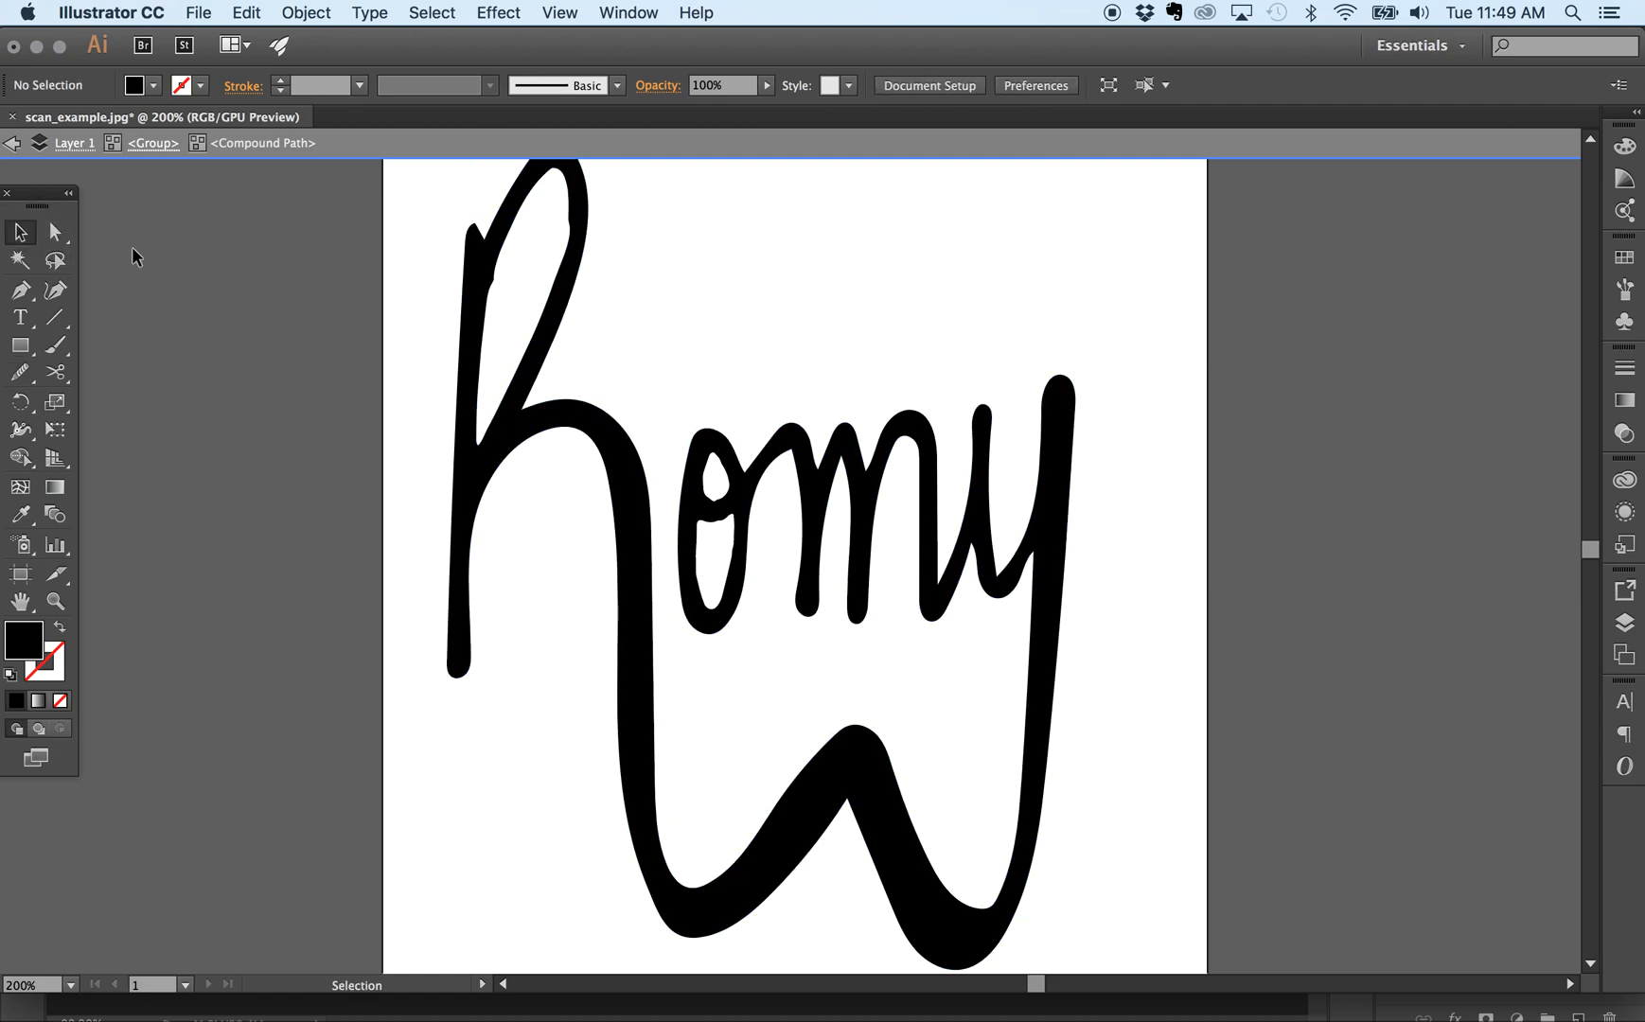
Adjust the handle of the anchor point on the stem side of the first letter's inner loop, and exit isolation mode
{"action": "key", "text": "a"}
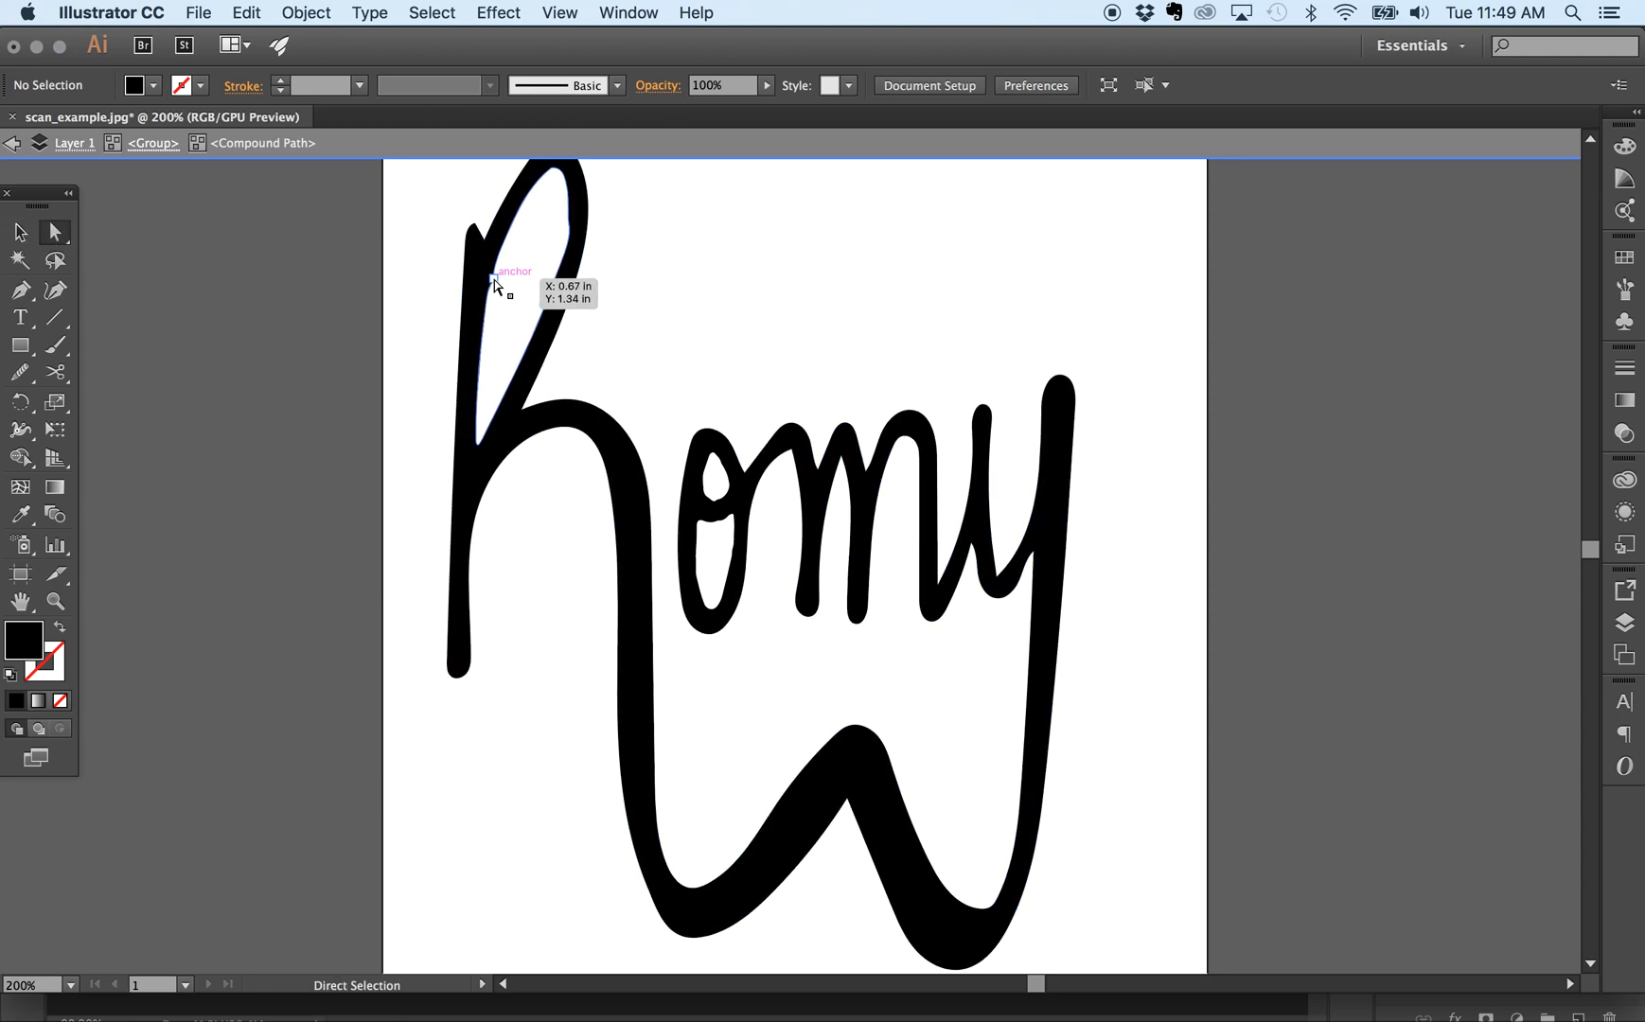
{"action": "left_click", "coordinate": [495, 279]}
{"action": "key", "text": "super+plus"}
{"action": "key", "text": "super+plus"}
{"action": "scroll", "coordinate": [495, 288], "scroll_direction": "up", "scroll_amount": 5}
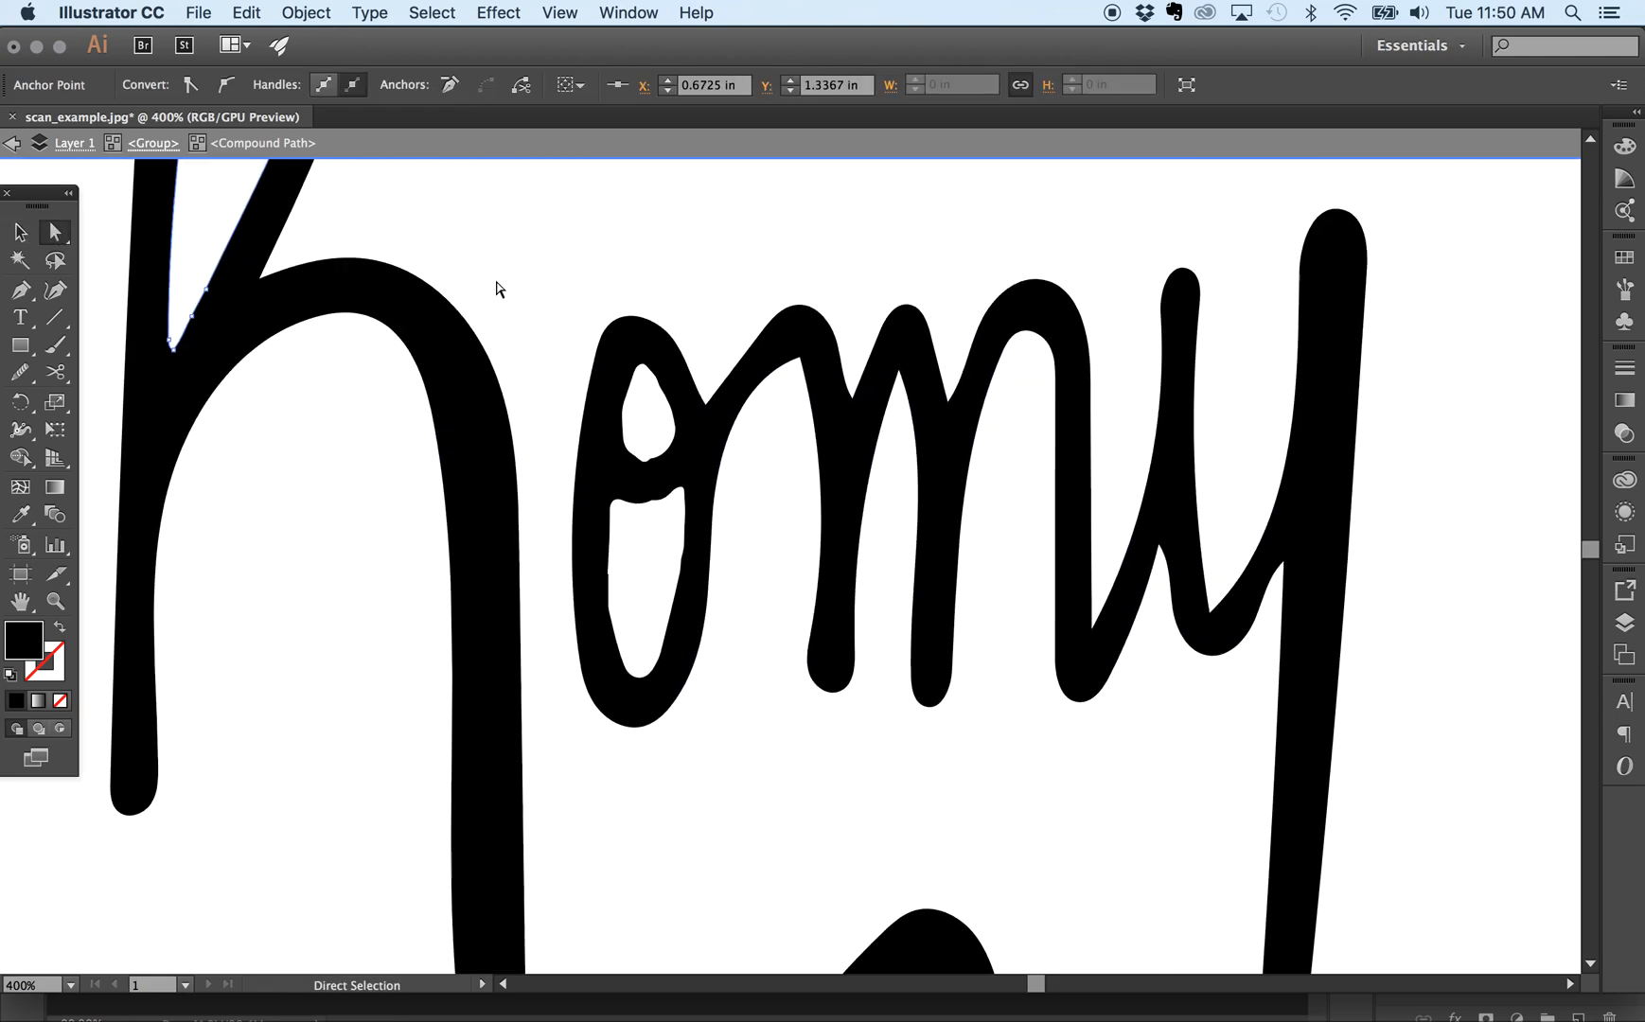
{"action": "scroll", "coordinate": [495, 288], "scroll_direction": "left", "scroll_amount": 3}
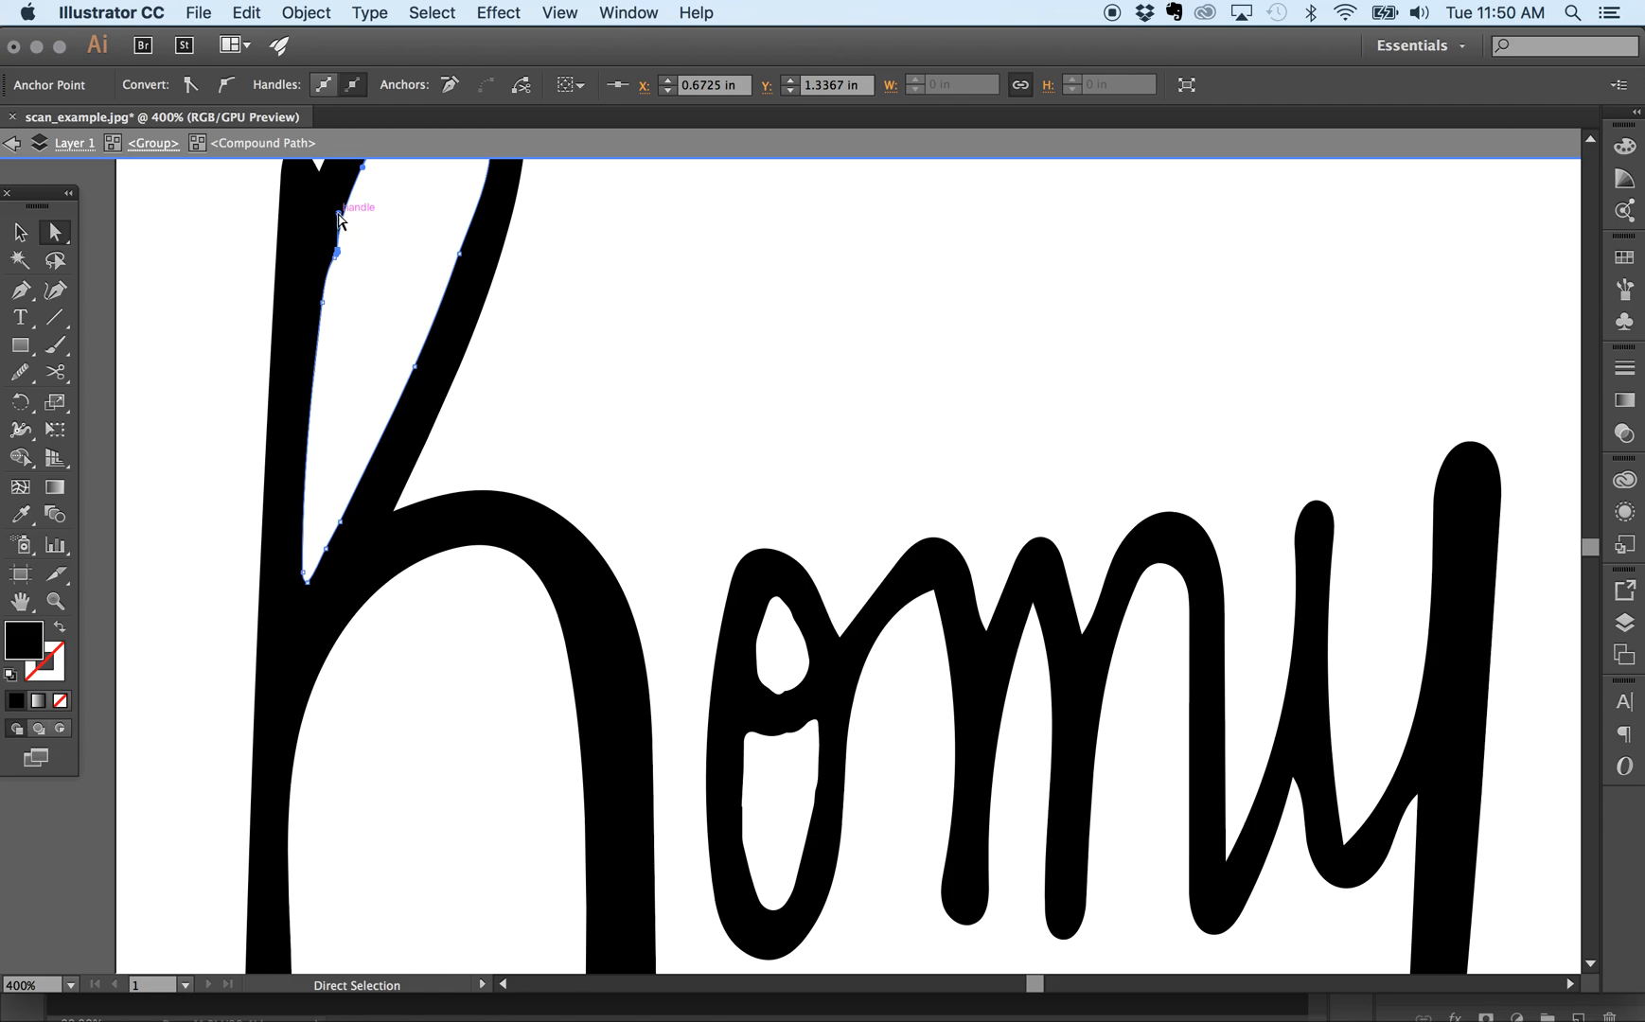
{"action": "mouse_move", "coordinate": [338, 213]}
{"action": "left_mouse_down"}
{"action": "mouse_move", "coordinate": [338, 258]}
{"action": "mouse_move", "coordinate": [330, 239]}
{"action": "mouse_move", "coordinate": [356, 209]}
{"action": "mouse_move", "coordinate": [343, 203]}
{"action": "left_mouse_up"}
{"action": "double_click", "coordinate": [235, 273]}
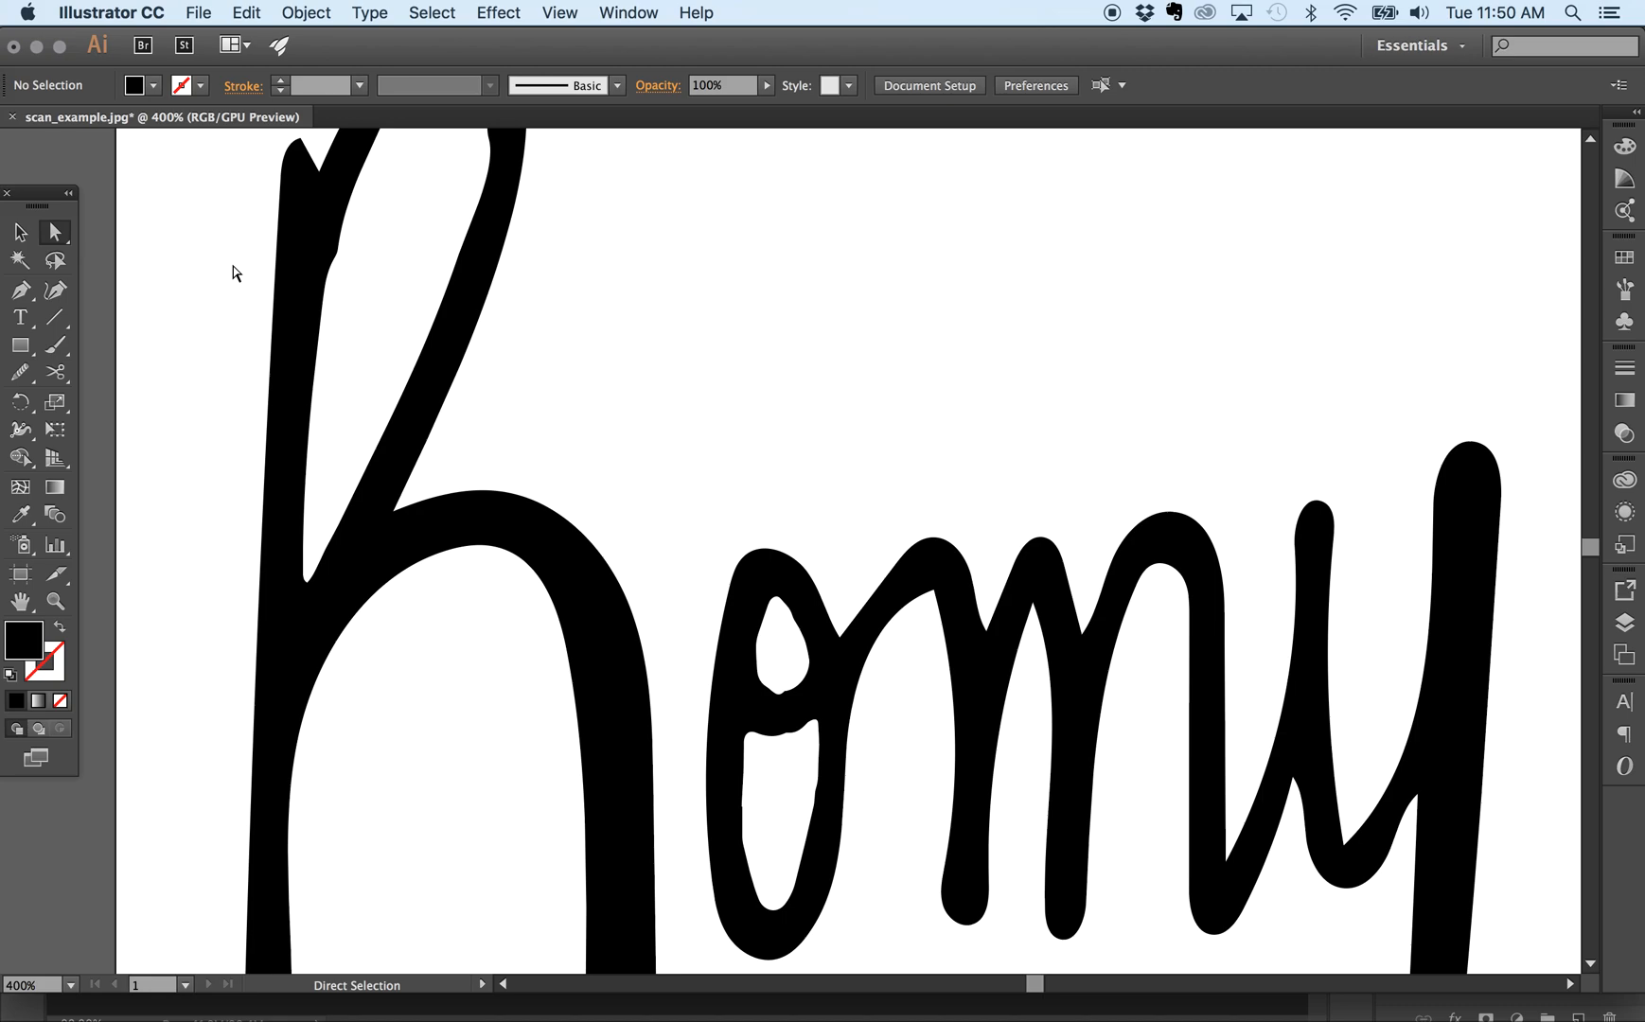
{"action": "key", "text": "super+minus"}
{"action": "key", "text": "super+minus"}
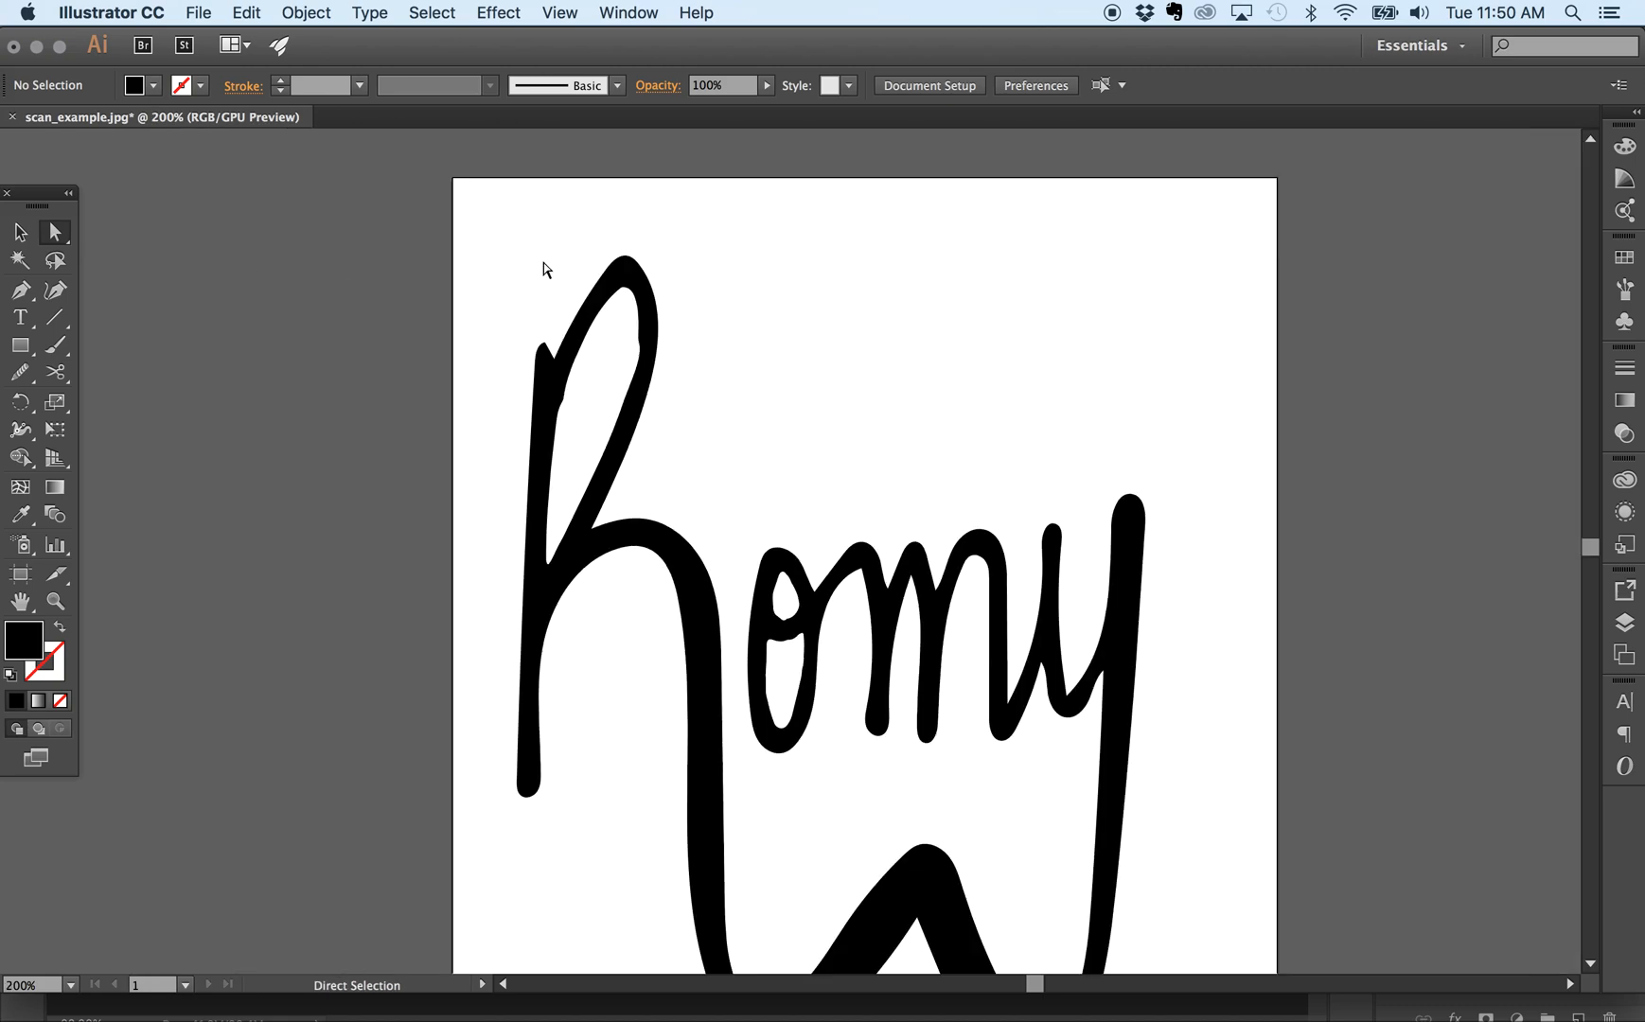
{"action": "scroll", "coordinate": [514, 264], "scroll_direction": "right", "scroll_amount": 2}
{"action": "scroll", "coordinate": [514, 264], "scroll_direction": "down", "scroll_amount": 1}
{"action": "scroll", "coordinate": [544, 261], "scroll_direction": "right", "scroll_amount": 2}
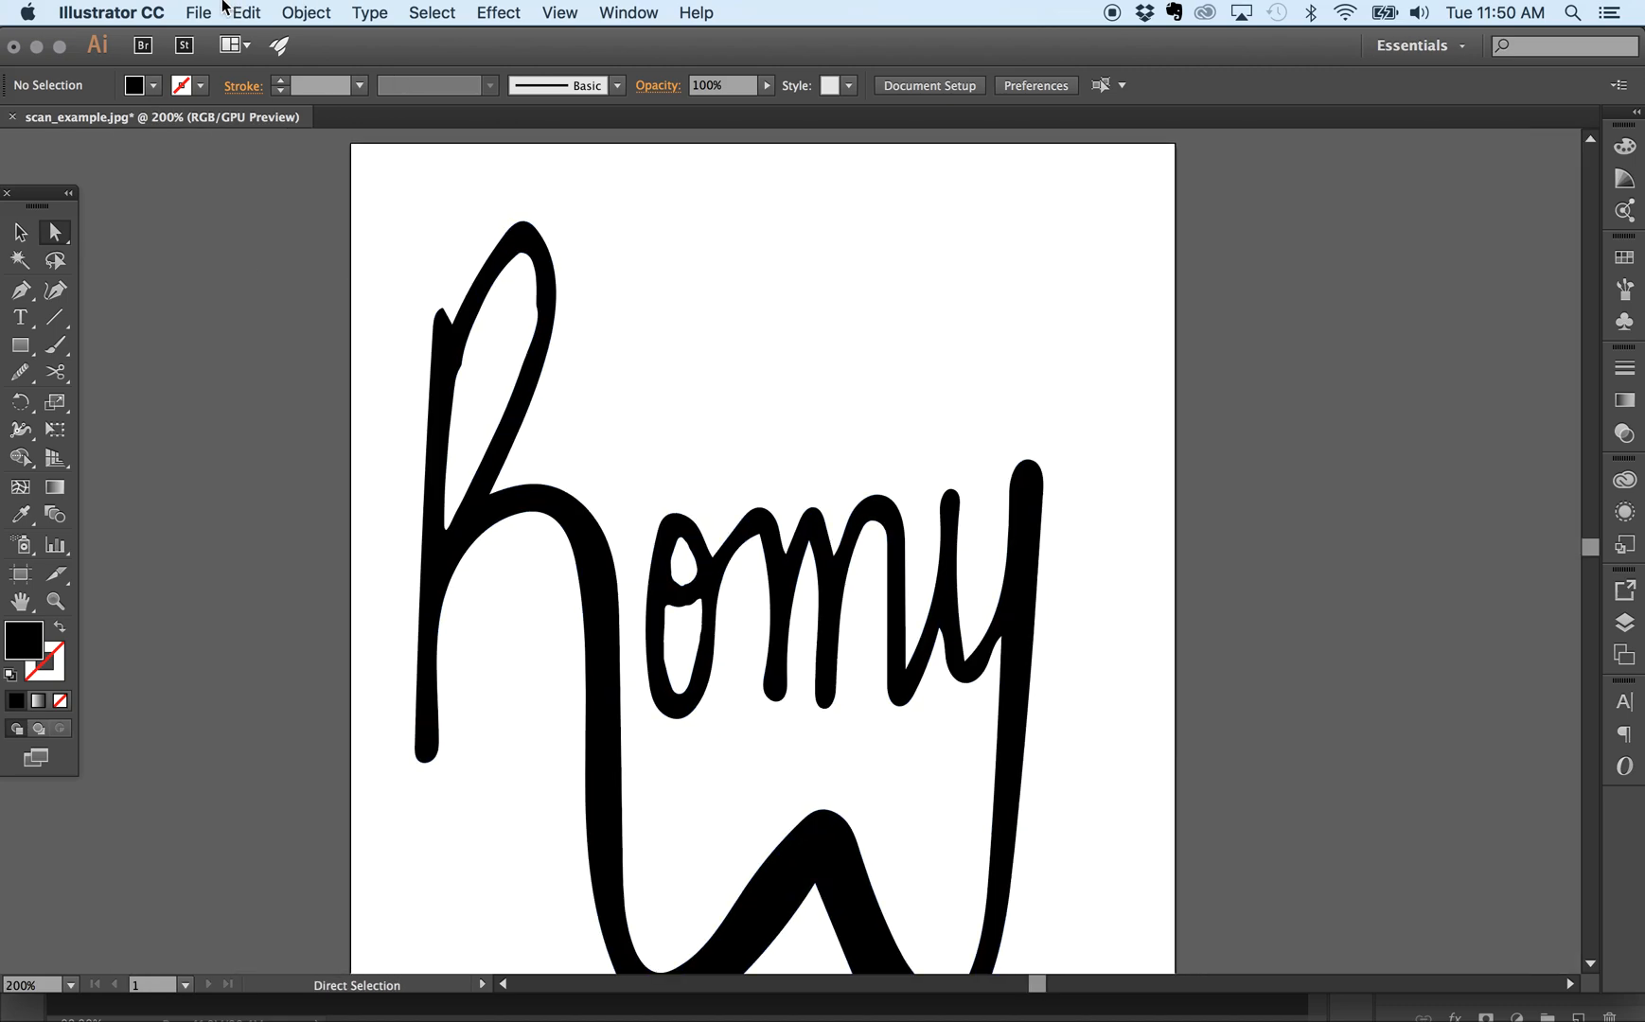
{"action": "left_click", "coordinate": [199, 12]}
{"action": "left_click", "coordinate": [253, 183]}
{"action": "left_click", "coordinate": [237, 205]}
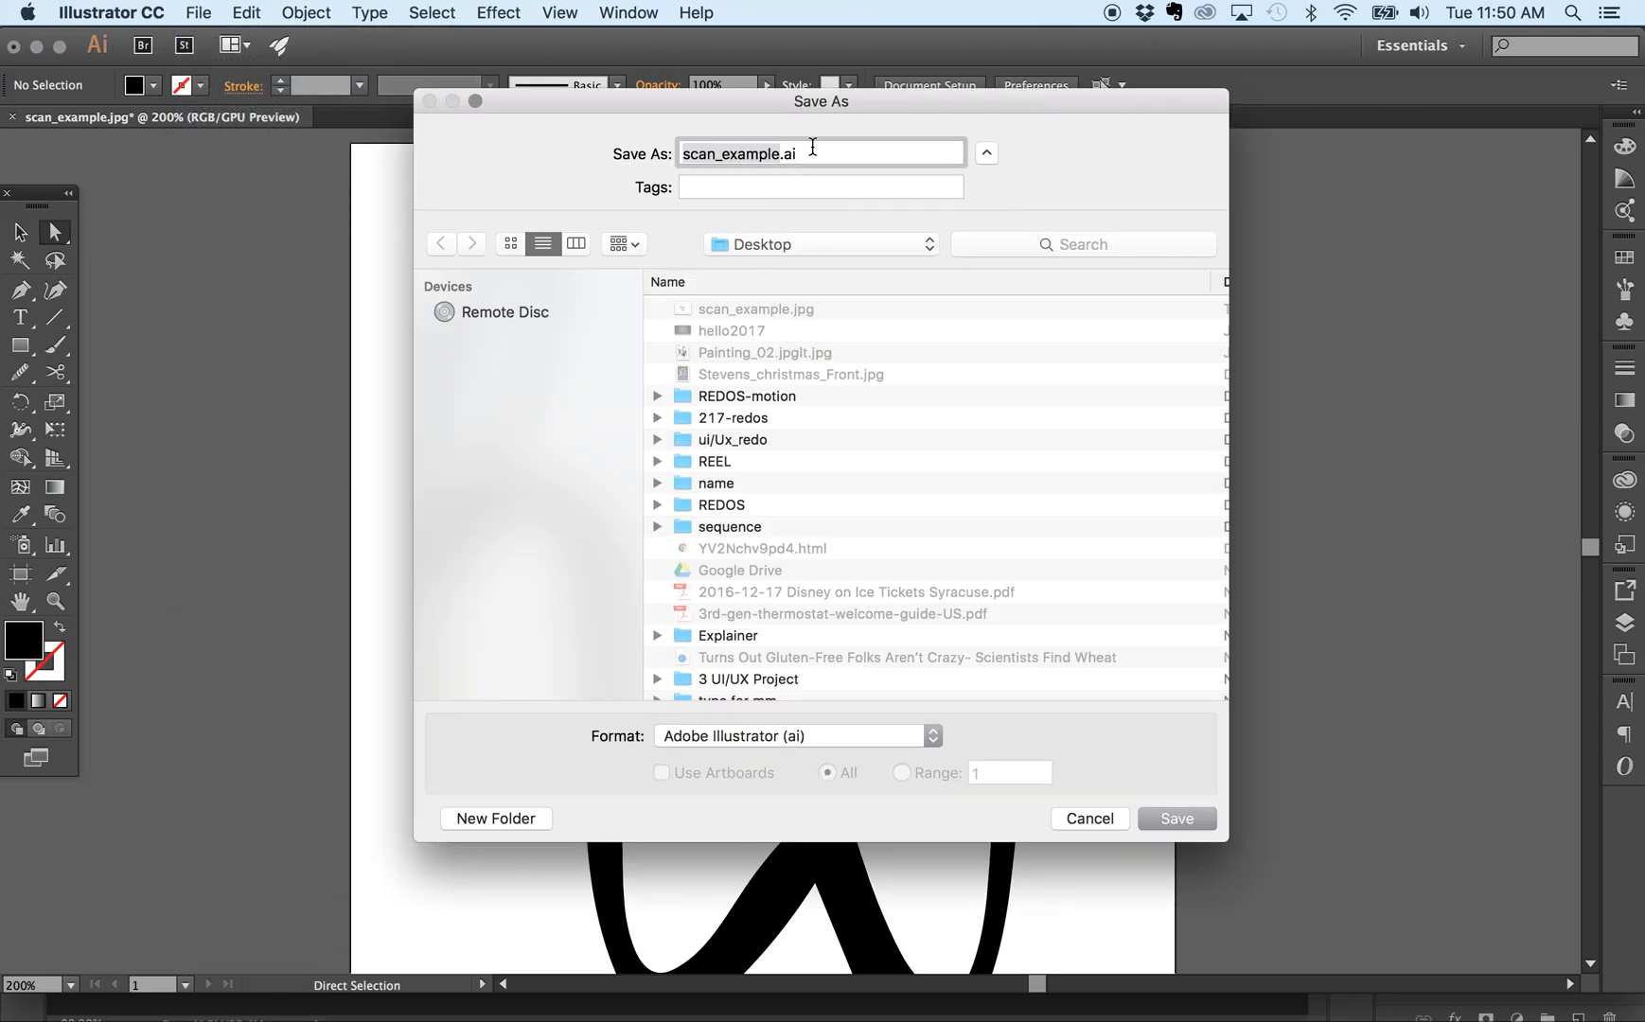
{"action": "left_click", "coordinate": [783, 151]}
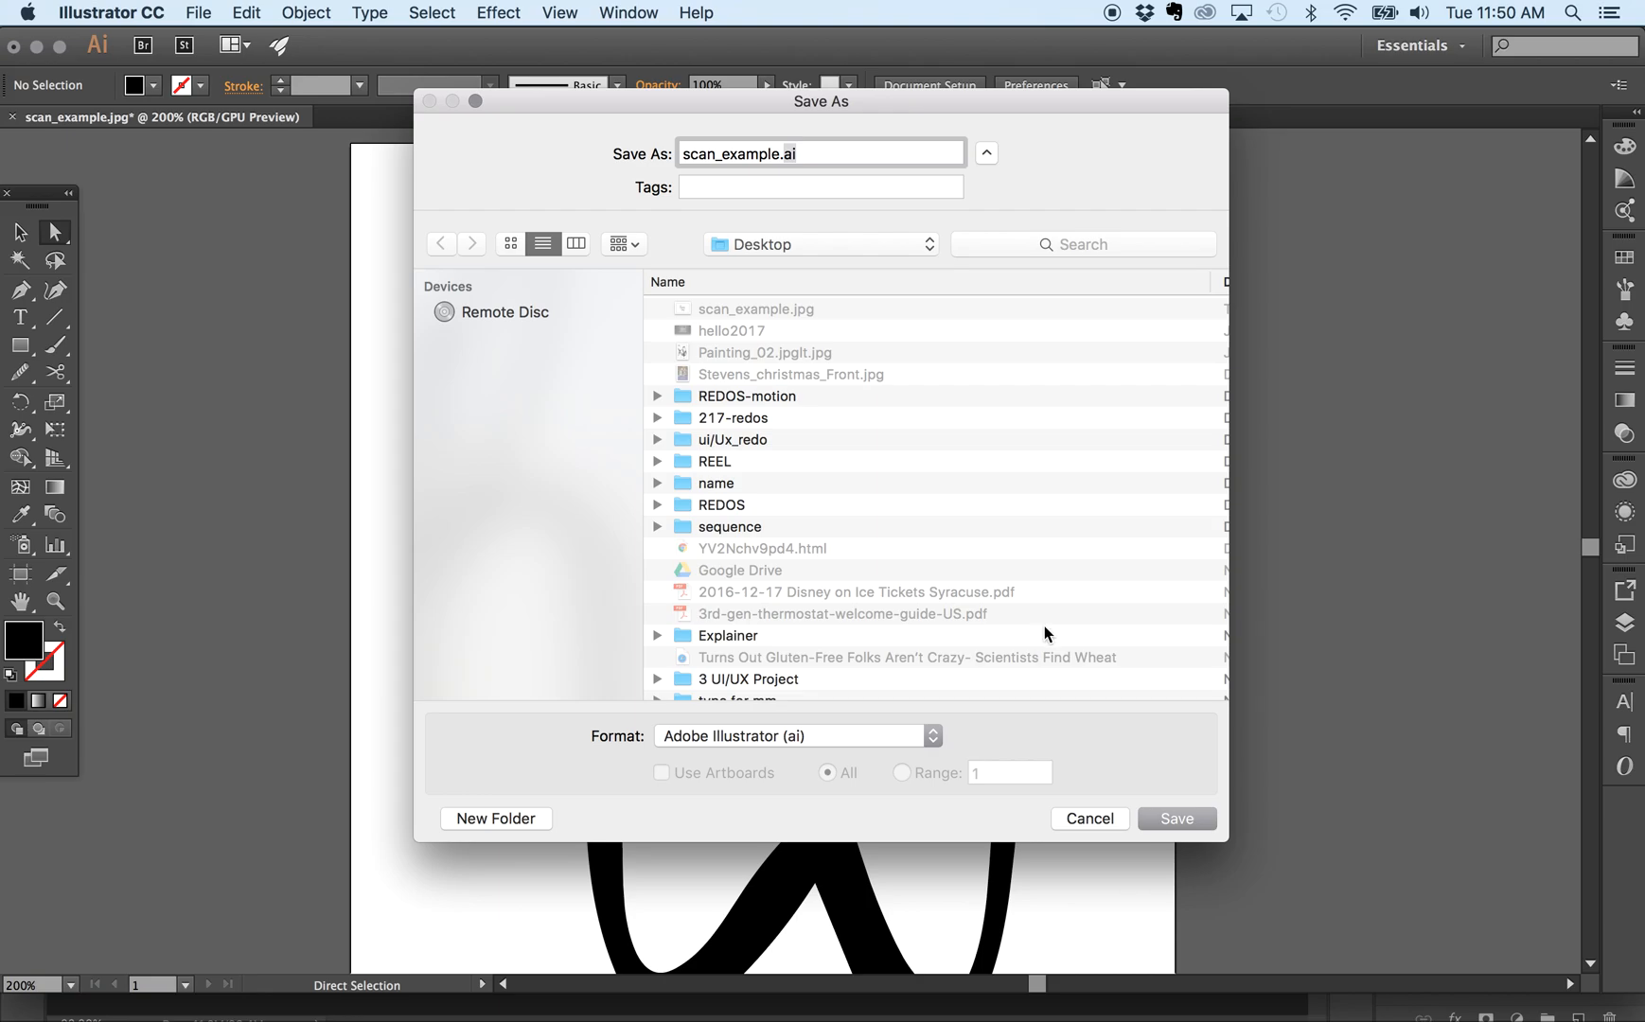
{"action": "left_click", "coordinate": [1090, 818]}
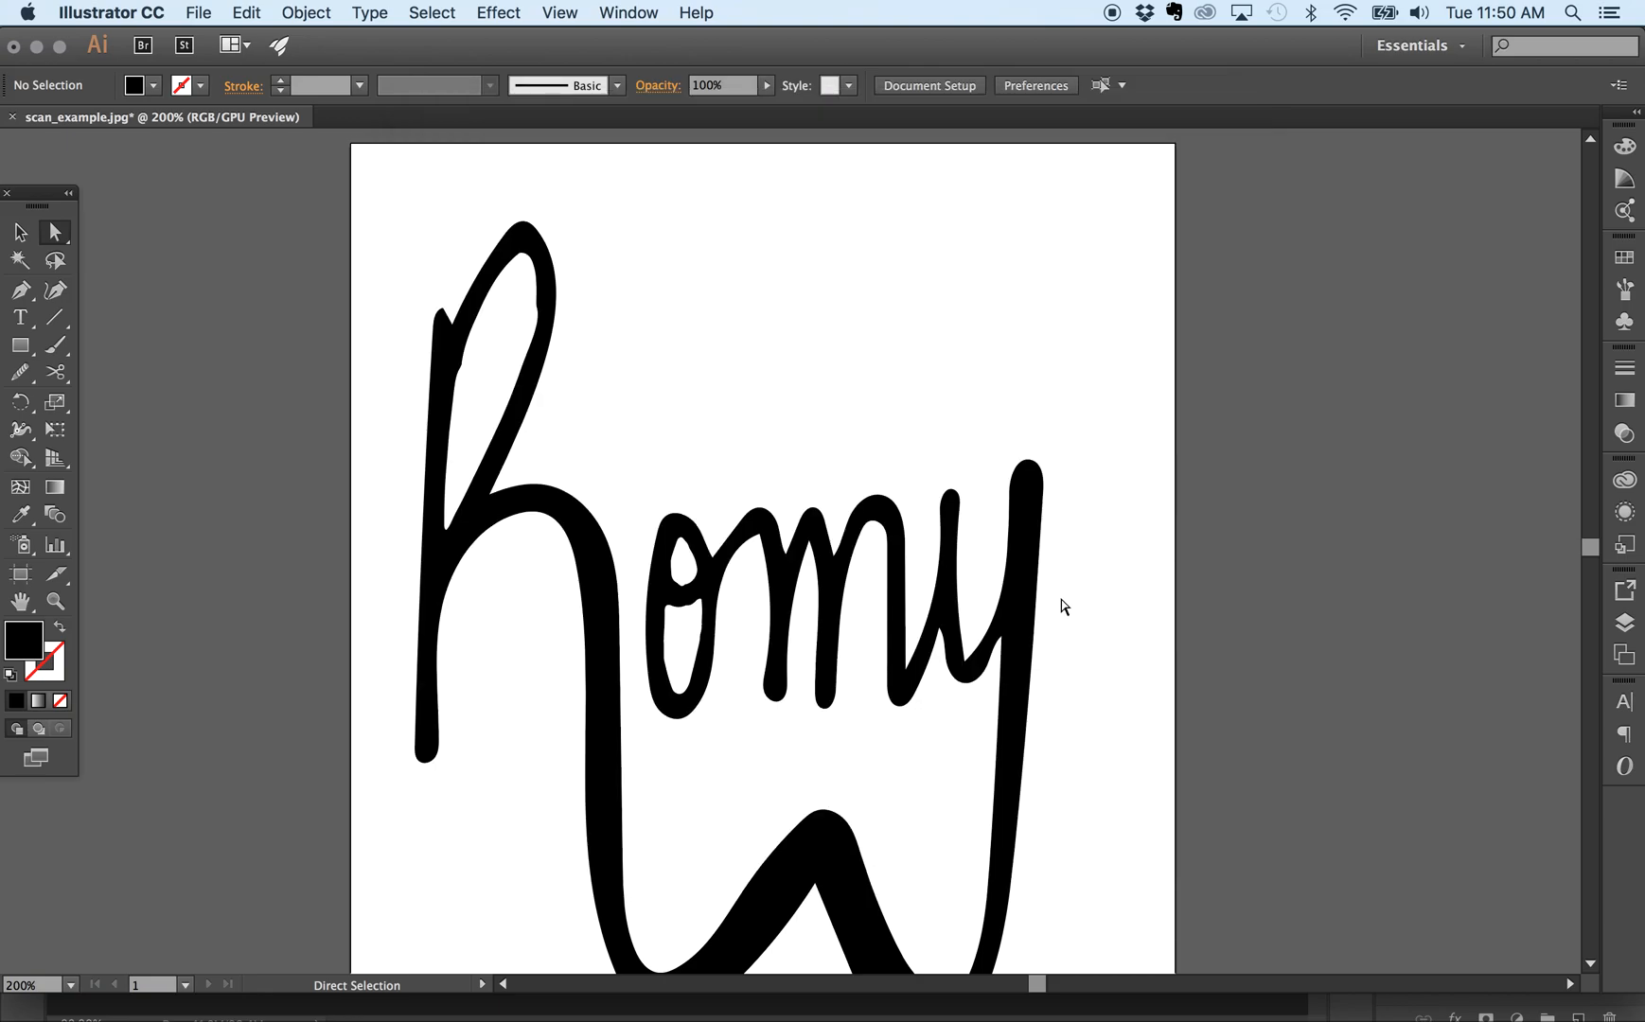